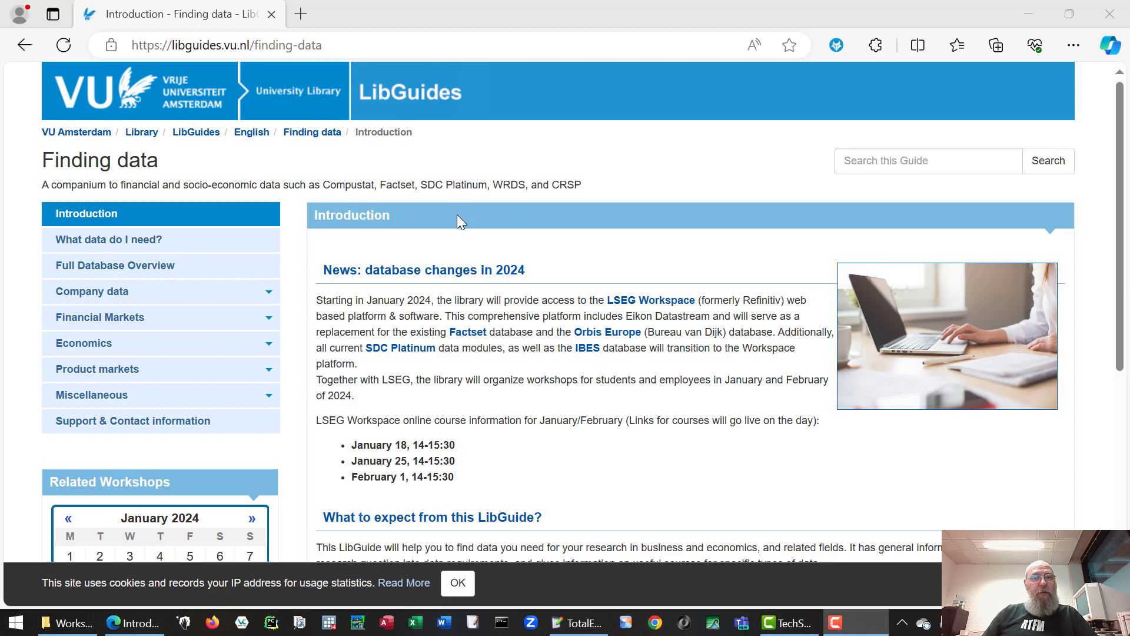
# - Navigate the guide's side menu to the Company data > LSEG Workspace page
pyautogui.click(266, 292)
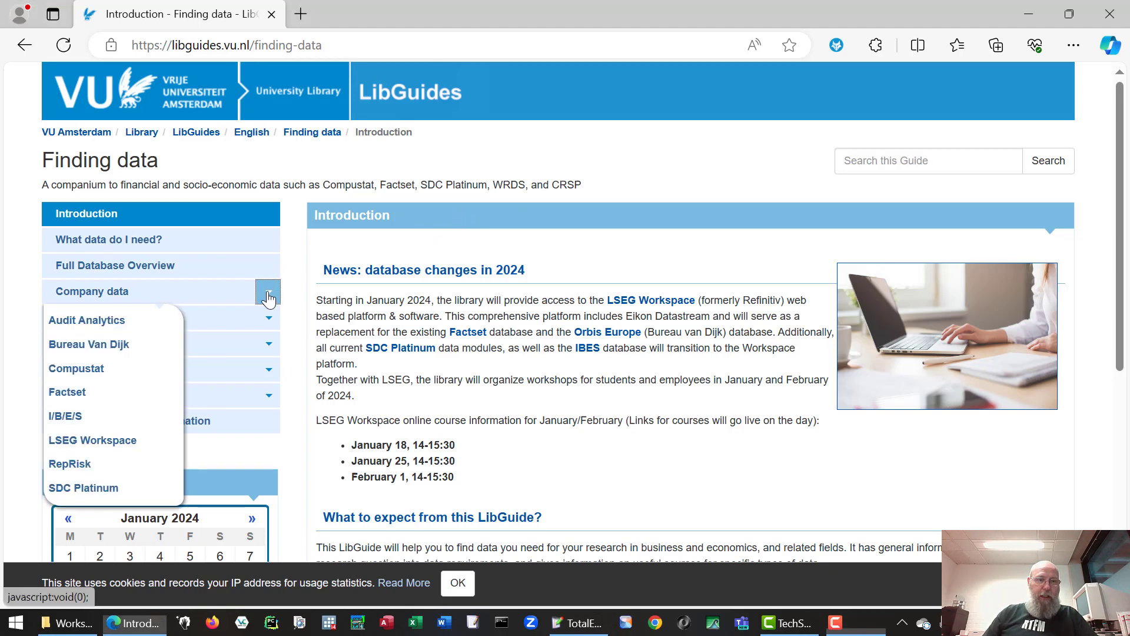
pyautogui.click(259, 302)
pyautogui.click(162, 297)
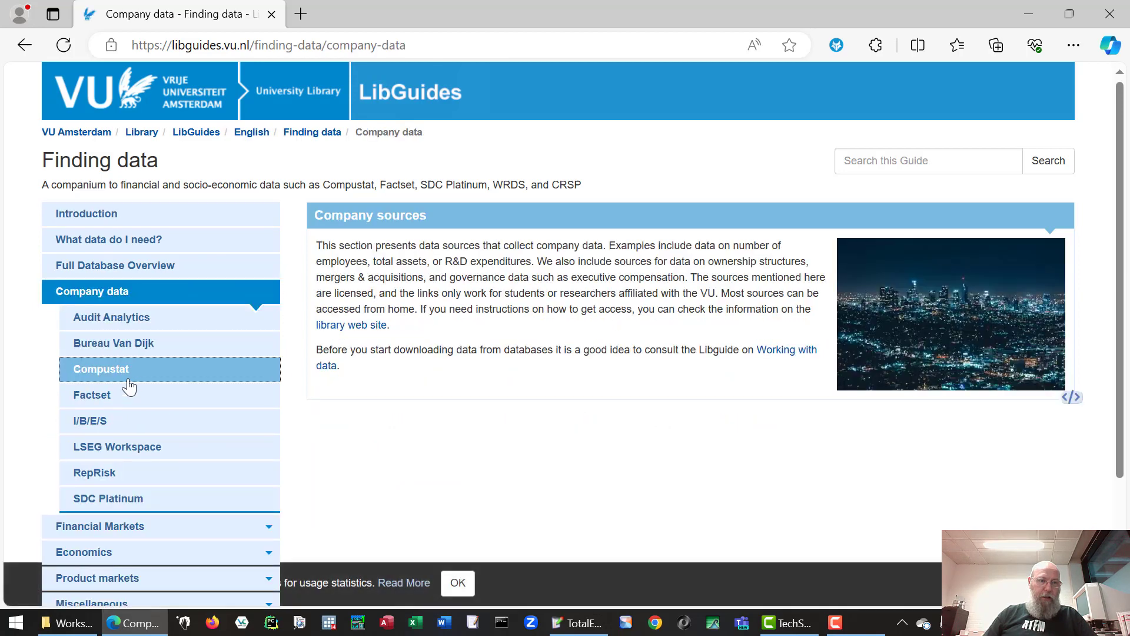
pyautogui.click(148, 451)
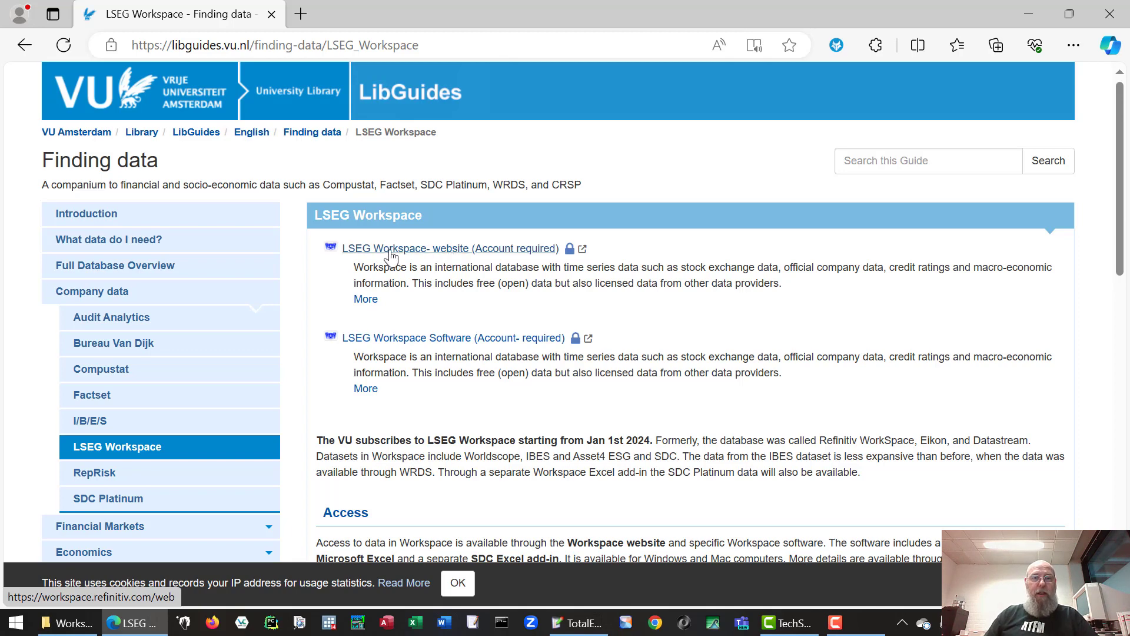
# - Launch the LSEG Workspace website and sign in with the user ID and account password
pyautogui.click(416, 248)
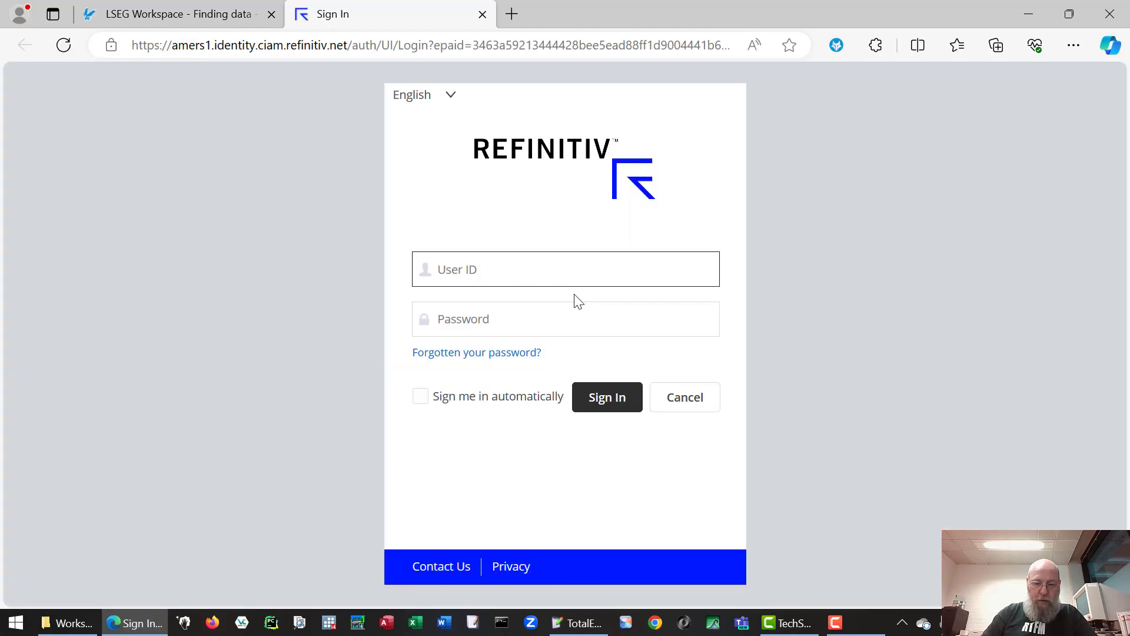
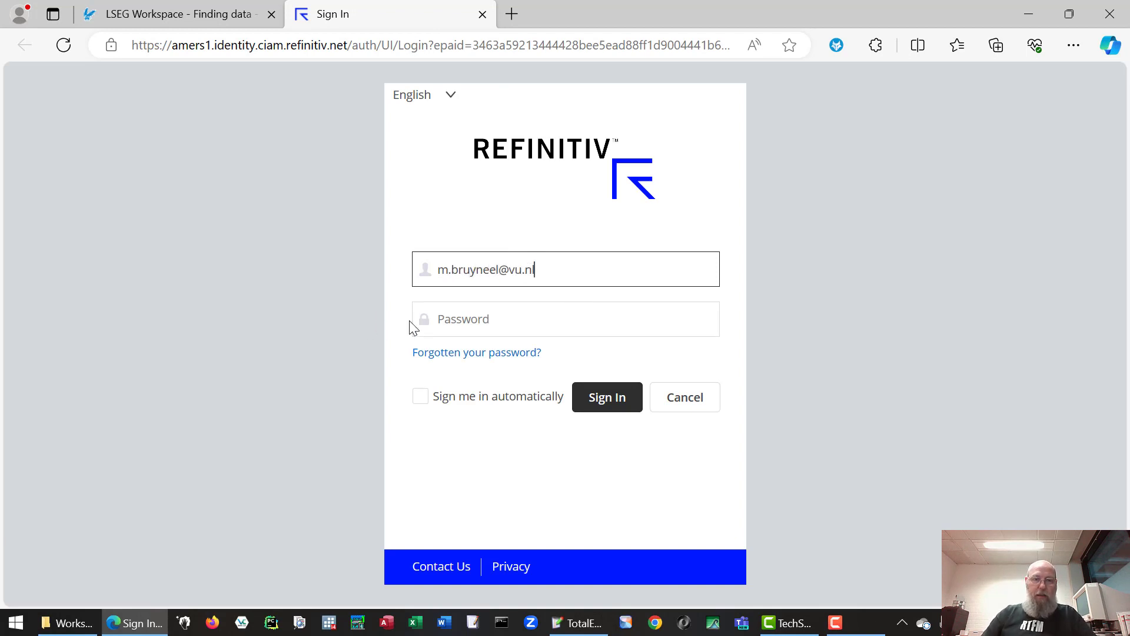
pyautogui.click(436, 321)
pyautogui.hotkey('ctrl', 'v')
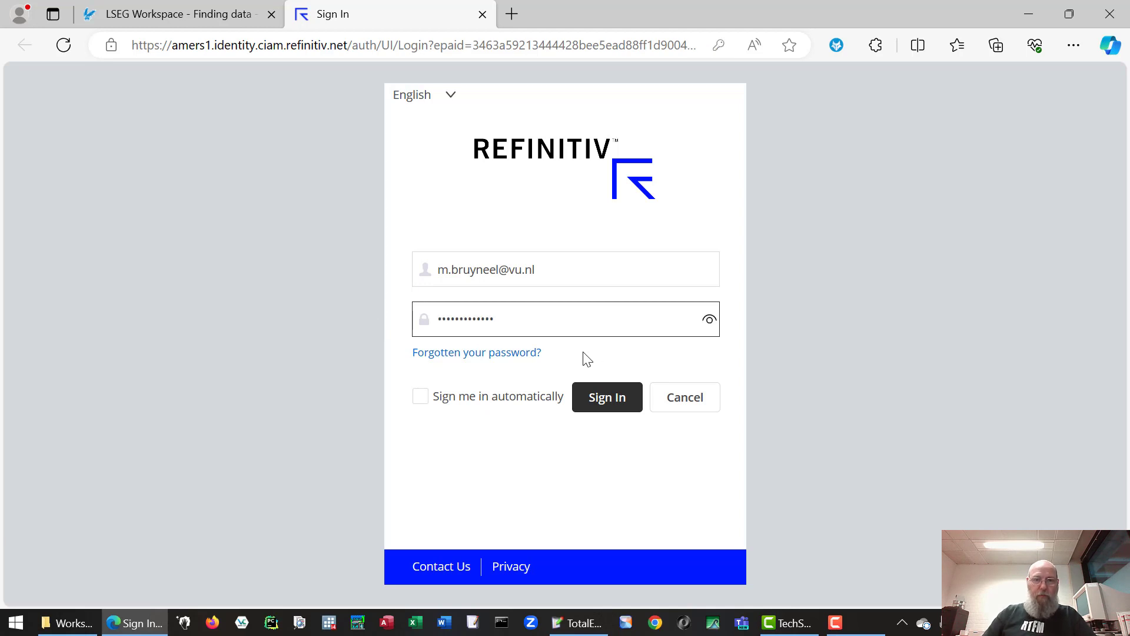
pyautogui.click(594, 399)
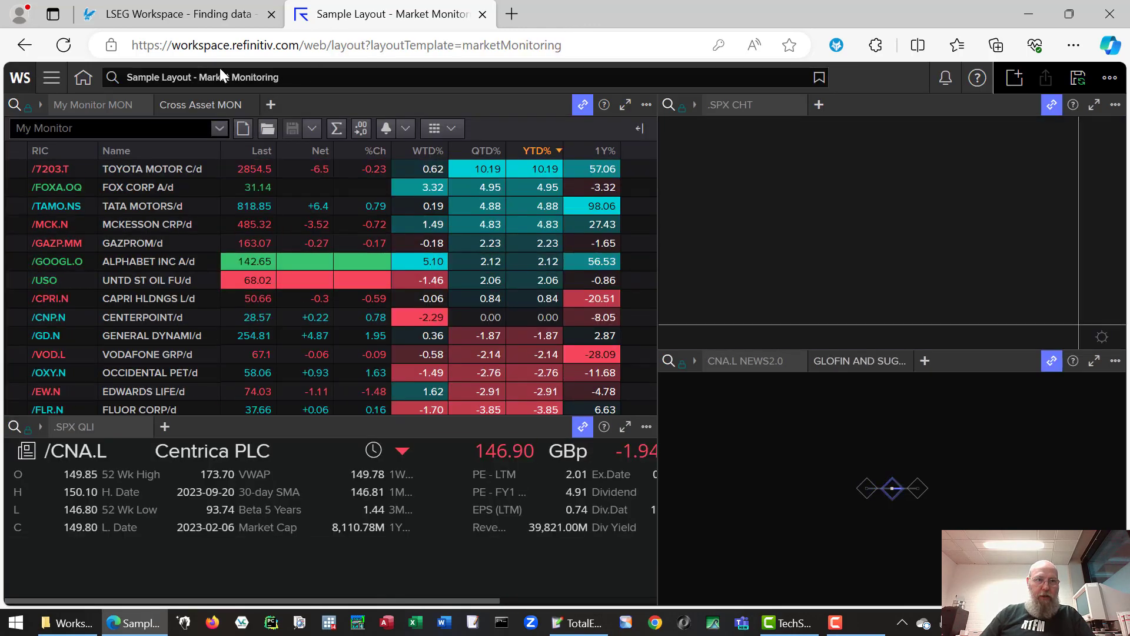
# - Search for 'screener' and open the Screener app
pyautogui.click(300, 74)
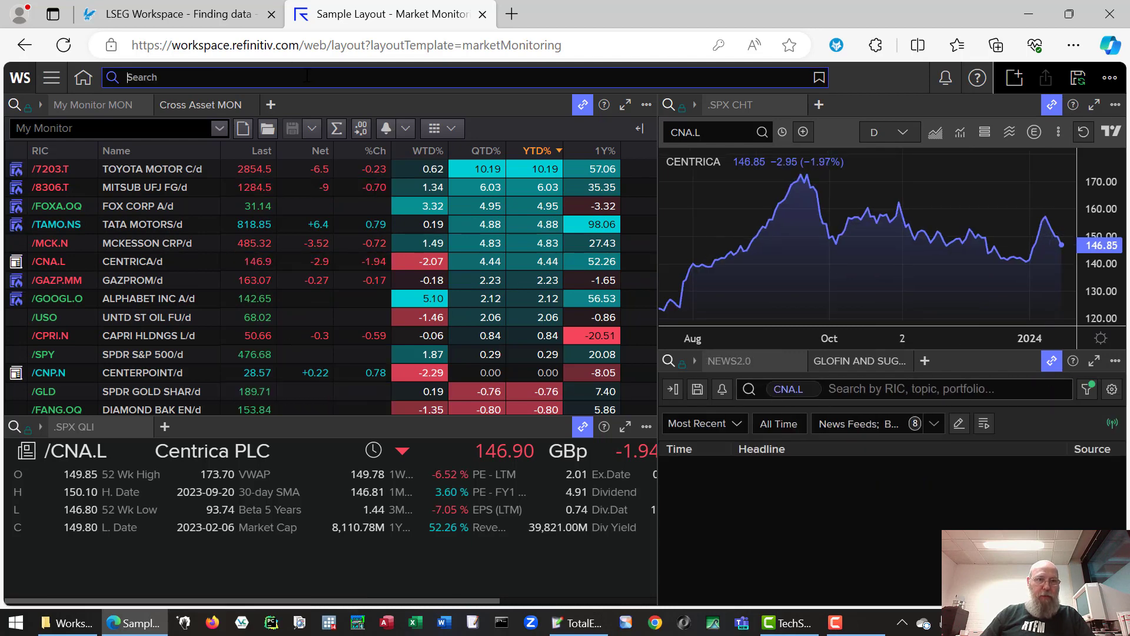
pyautogui.write('screener')
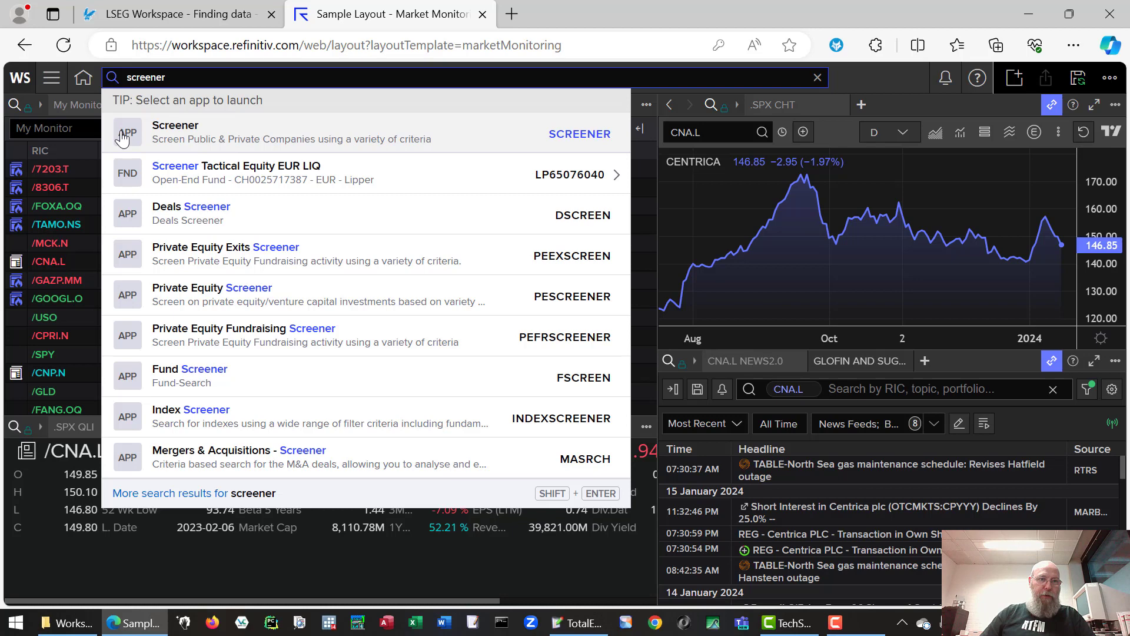
pyautogui.click(127, 133)
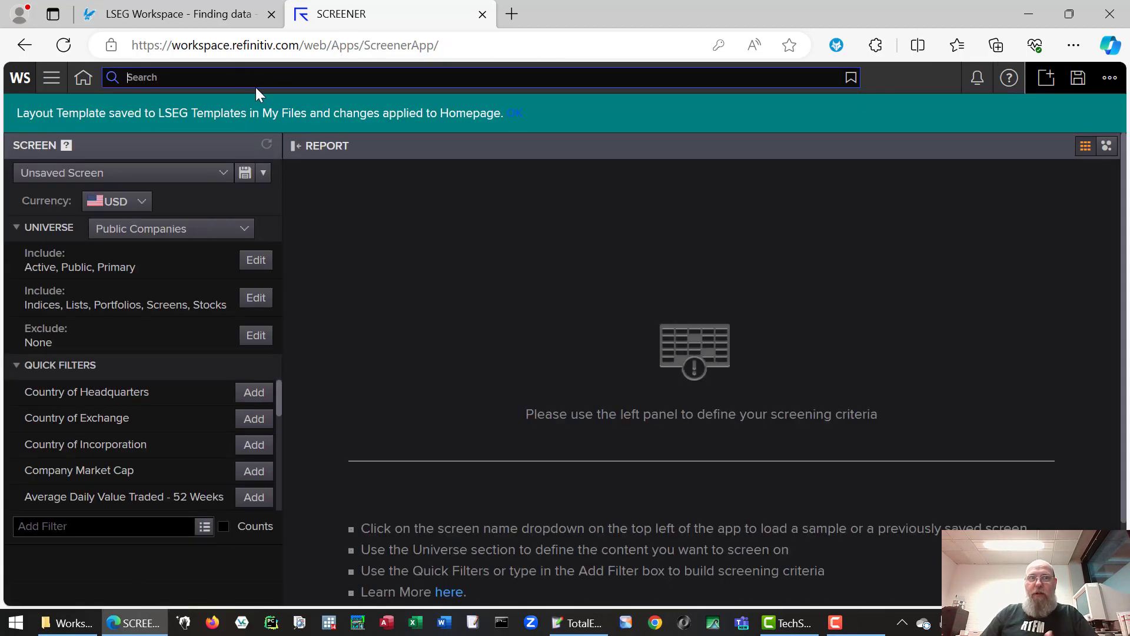
# - Dismiss the layout notice and switch the universe to Deals, keeping M&A as asset class
pyautogui.click(515, 113)
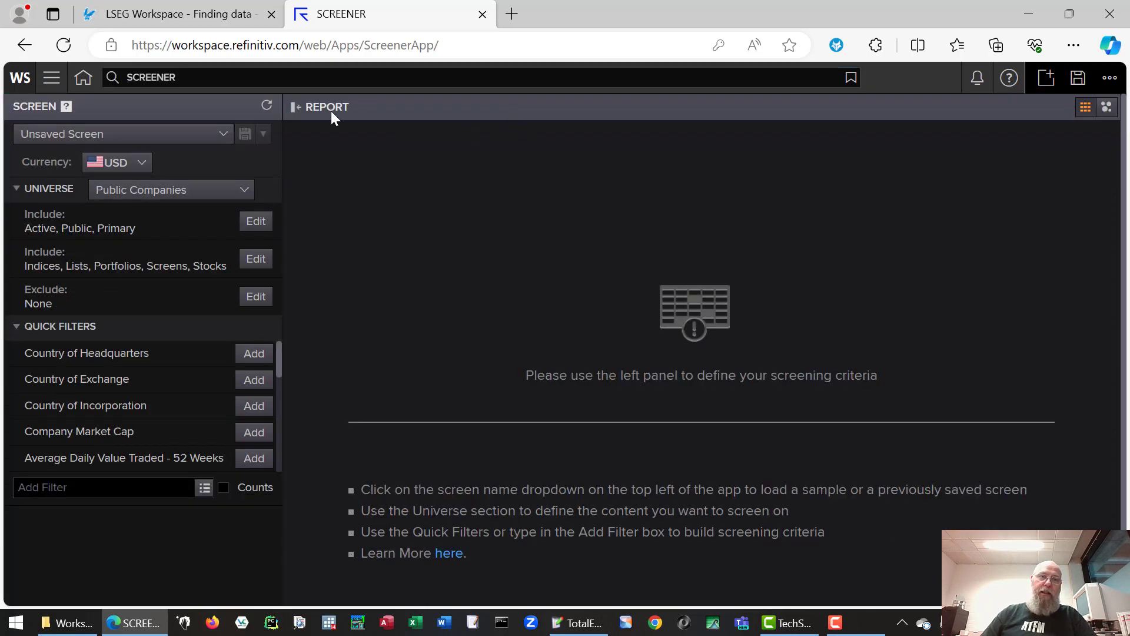
pyautogui.click(244, 197)
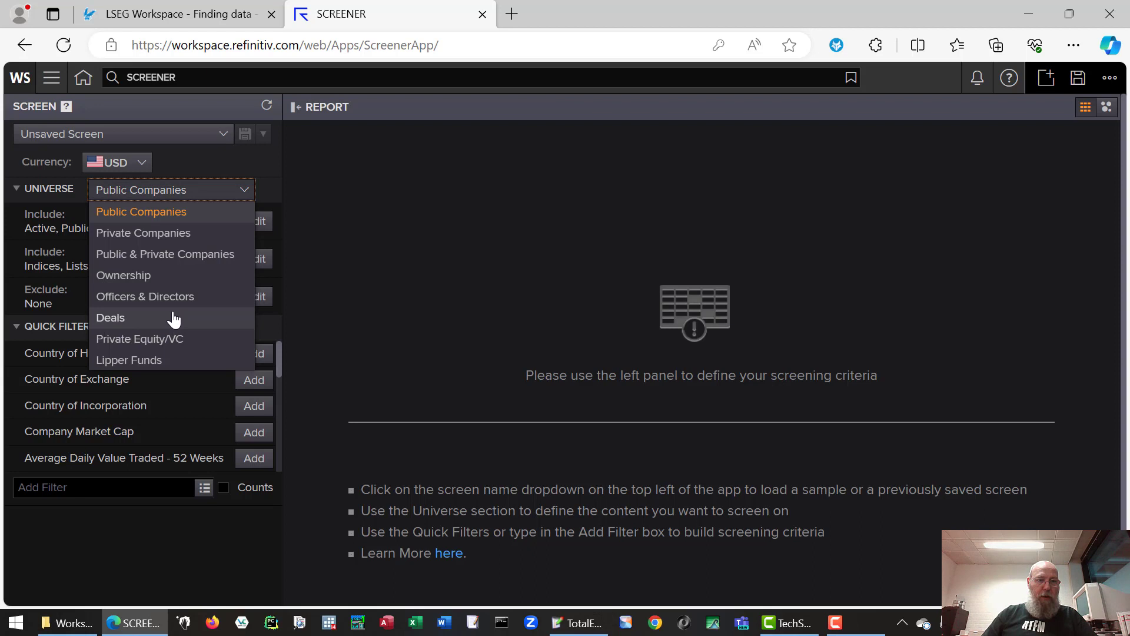
pyautogui.click(137, 319)
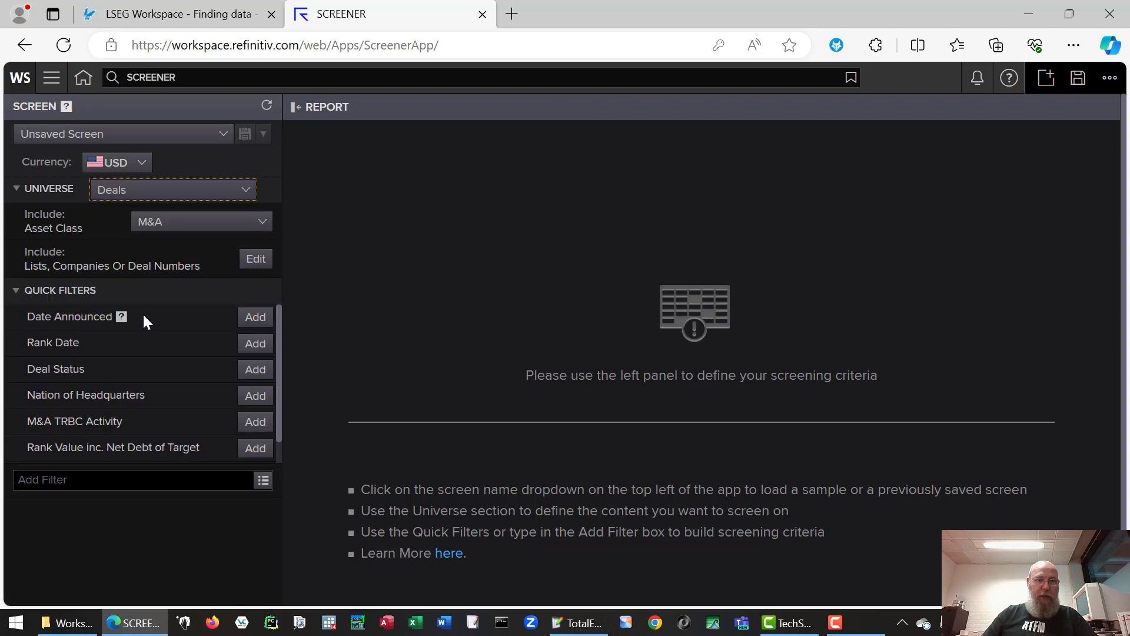
pyautogui.click(253, 227)
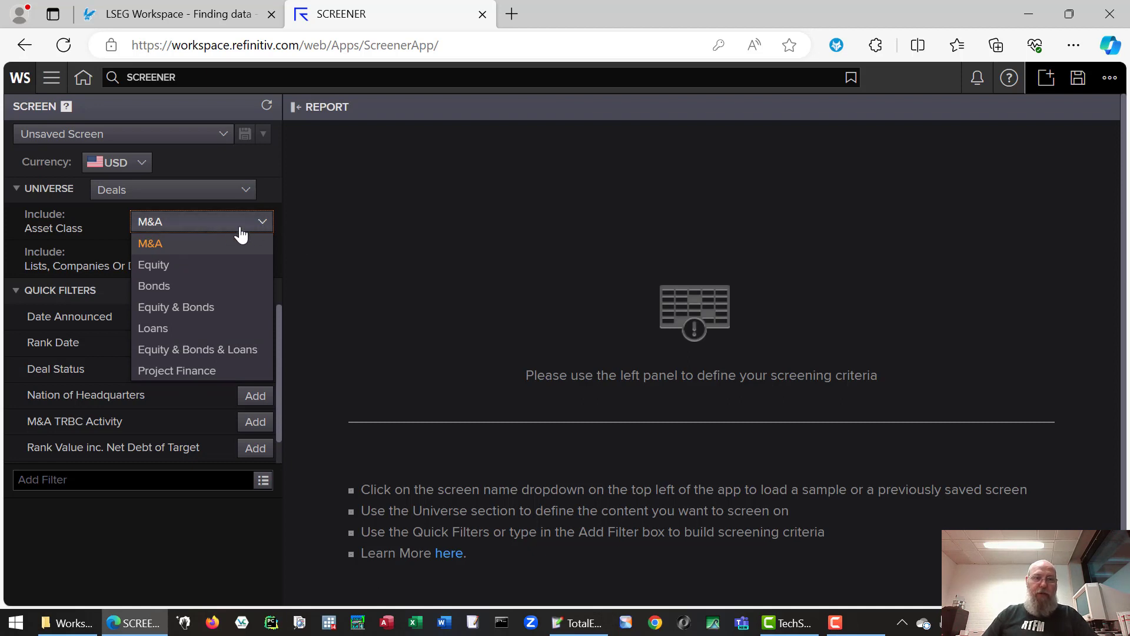
pyautogui.click(203, 247)
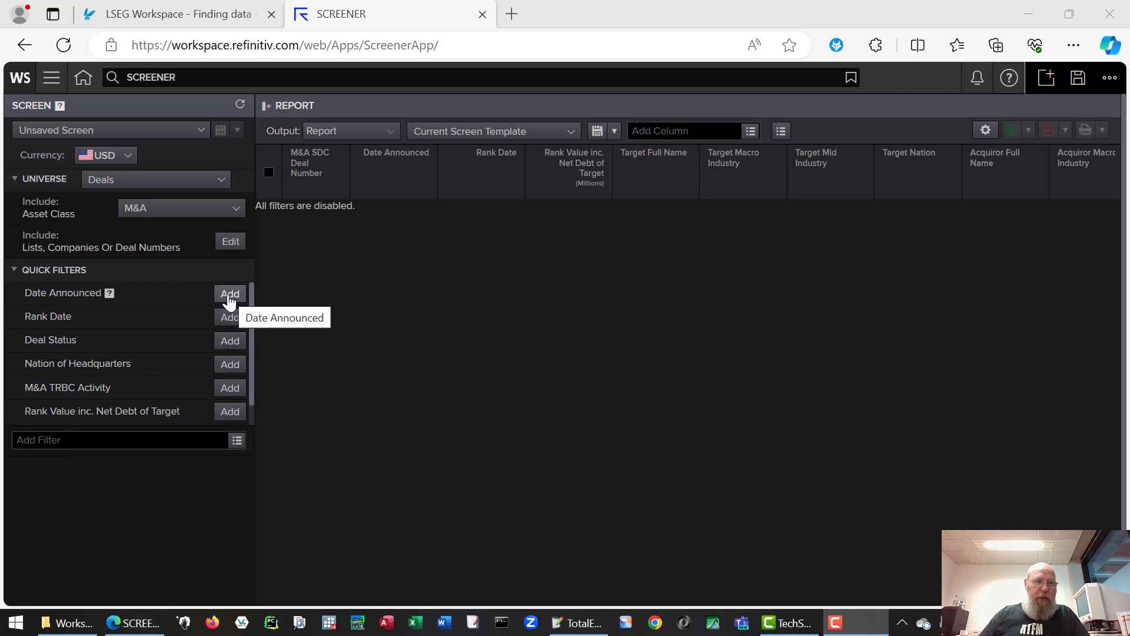
# - Start an acquiror-only nation filter, search 'Netherlands', then close the unfinished filter
pyautogui.click(230, 365)
pyautogui.click(438, 440)
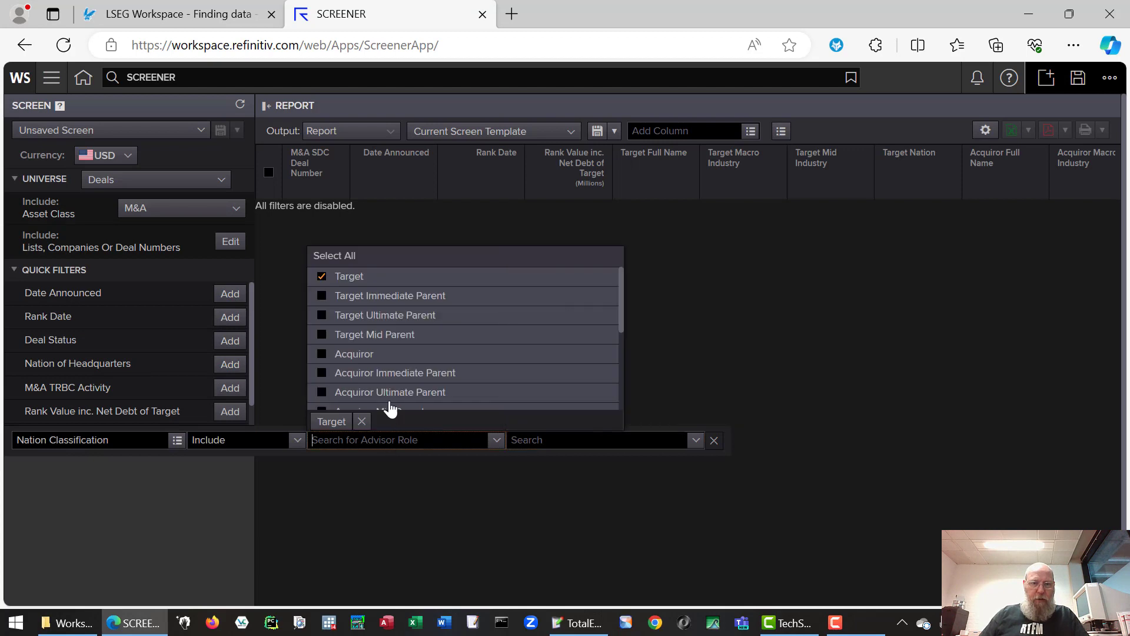
pyautogui.click(321, 353)
pyautogui.click(322, 276)
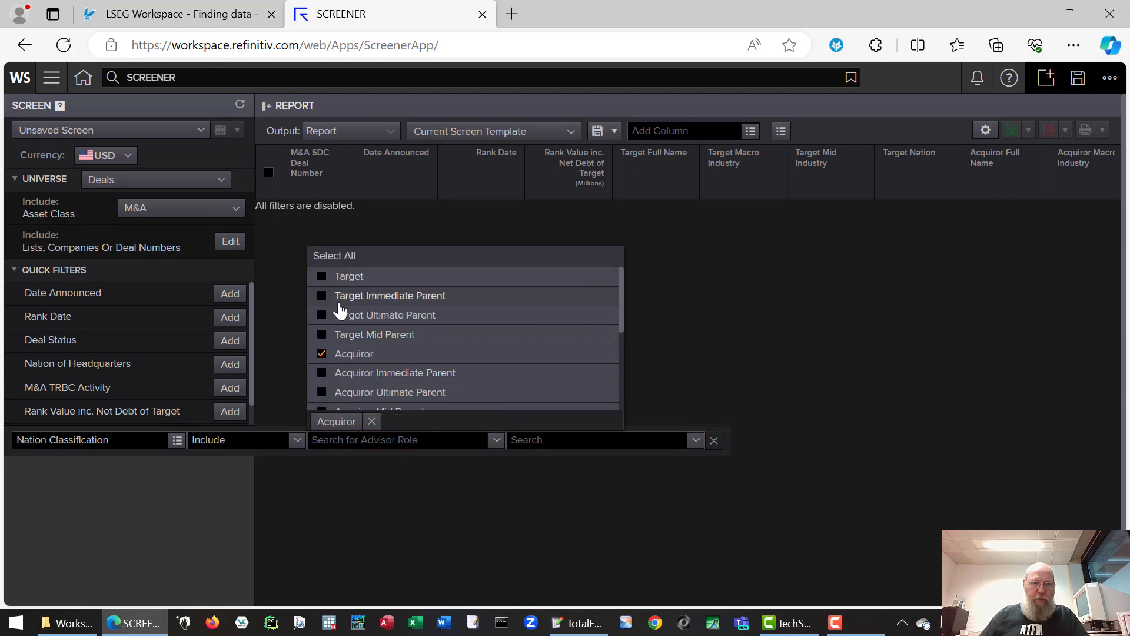
pyautogui.click(558, 440)
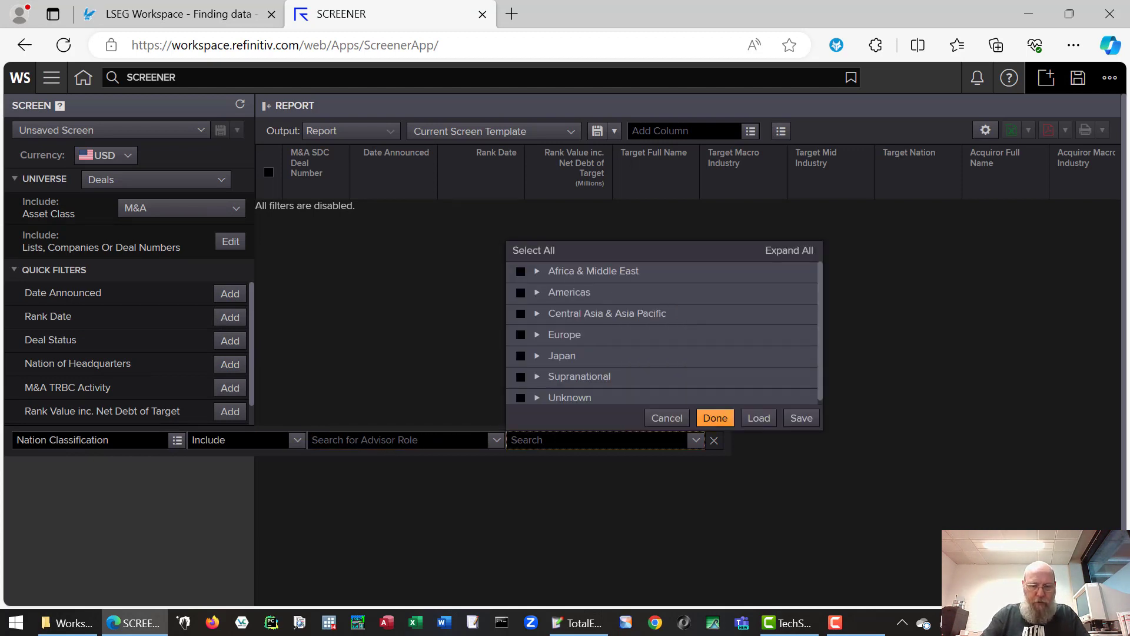
pyautogui.write('Netherlands')
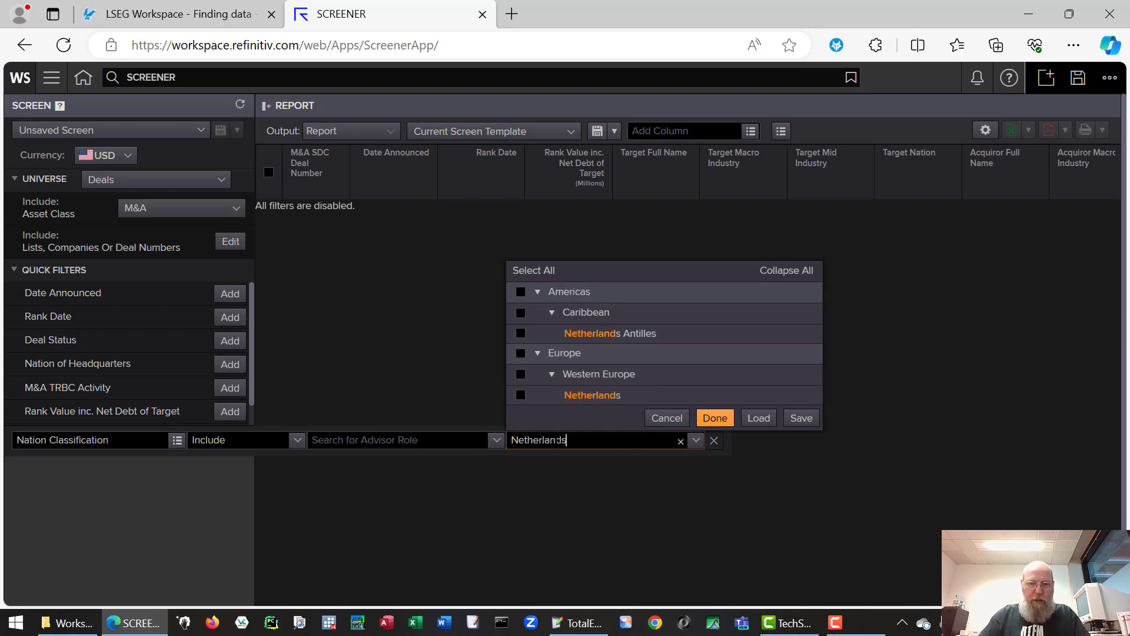
pyautogui.click(715, 417)
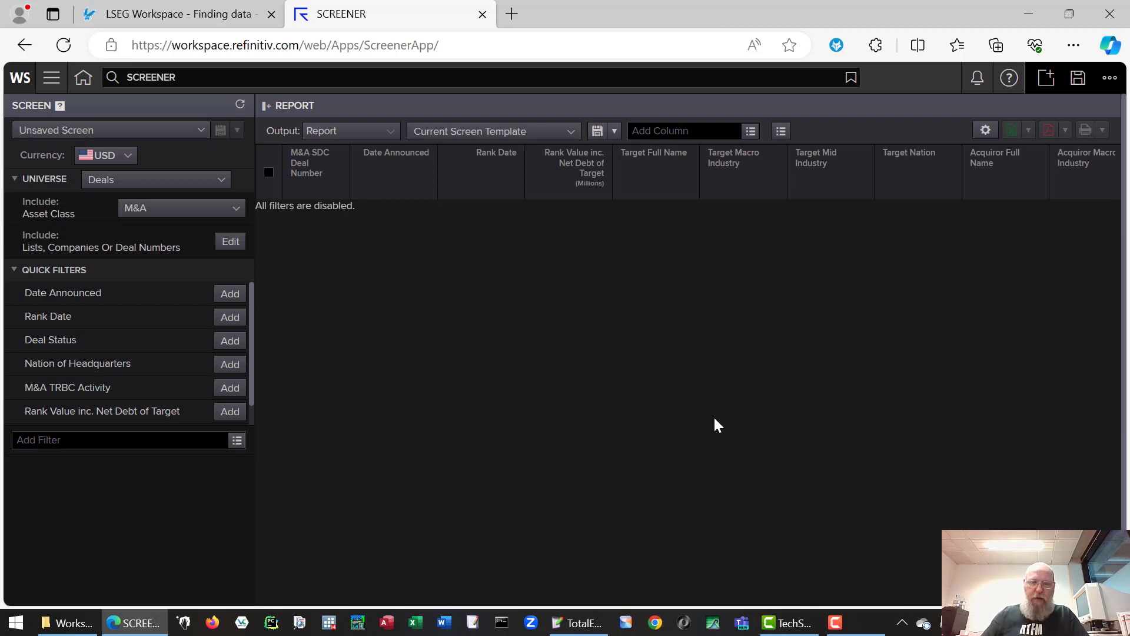
# - Re-add the Nation of Headquarters filter for acquirors only and select the Netherlands
pyautogui.click(220, 368)
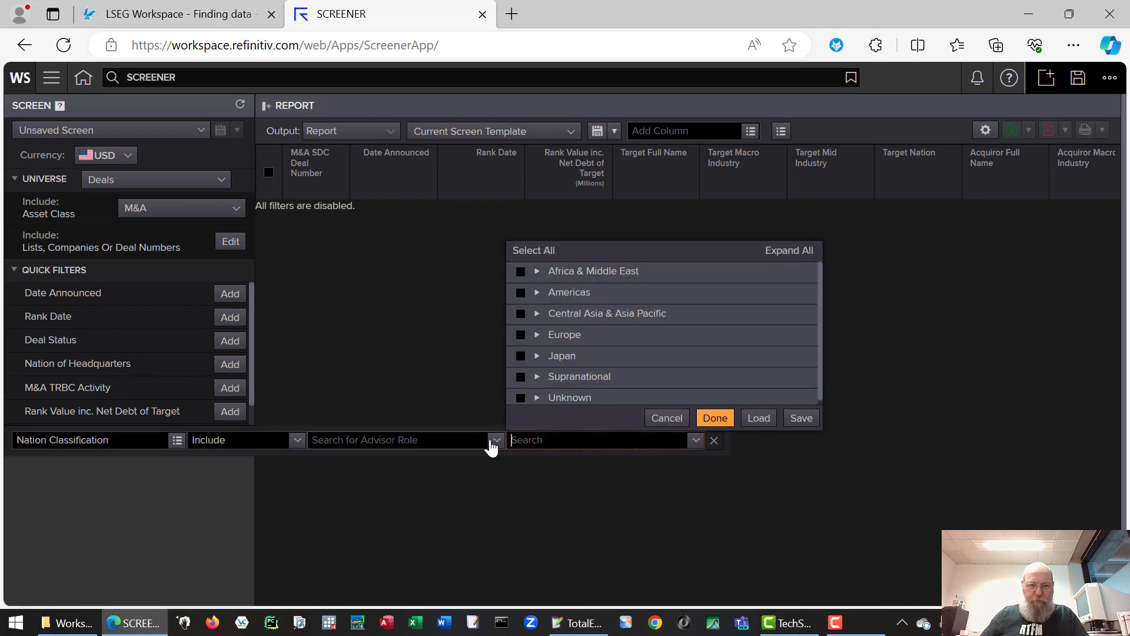
pyautogui.click(495, 442)
pyautogui.click(322, 355)
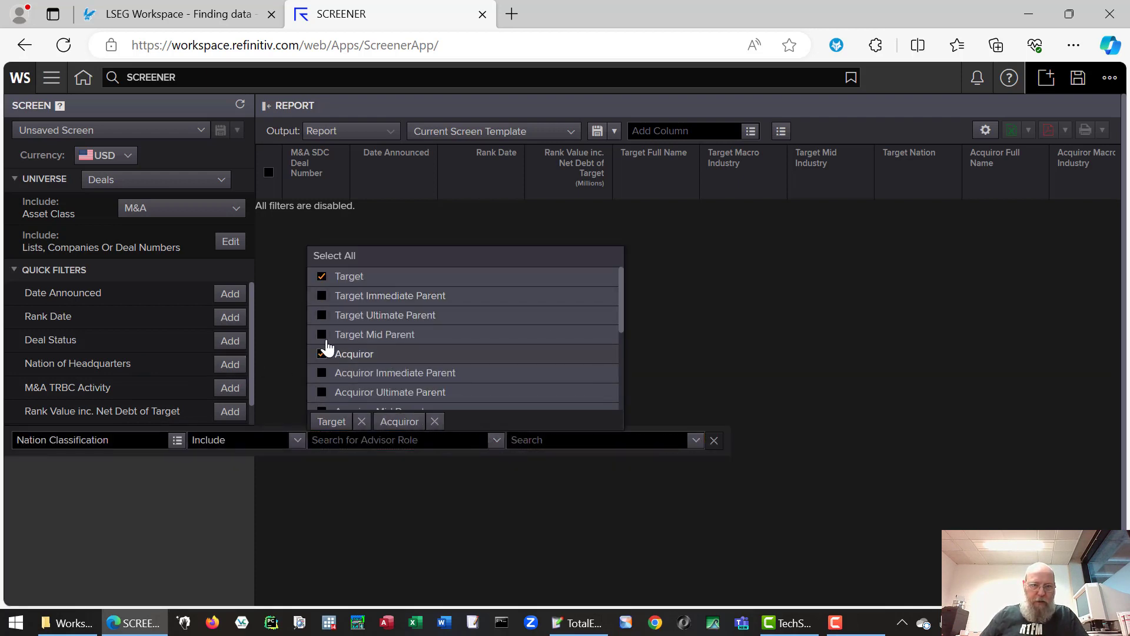
pyautogui.click(323, 277)
pyautogui.click(555, 443)
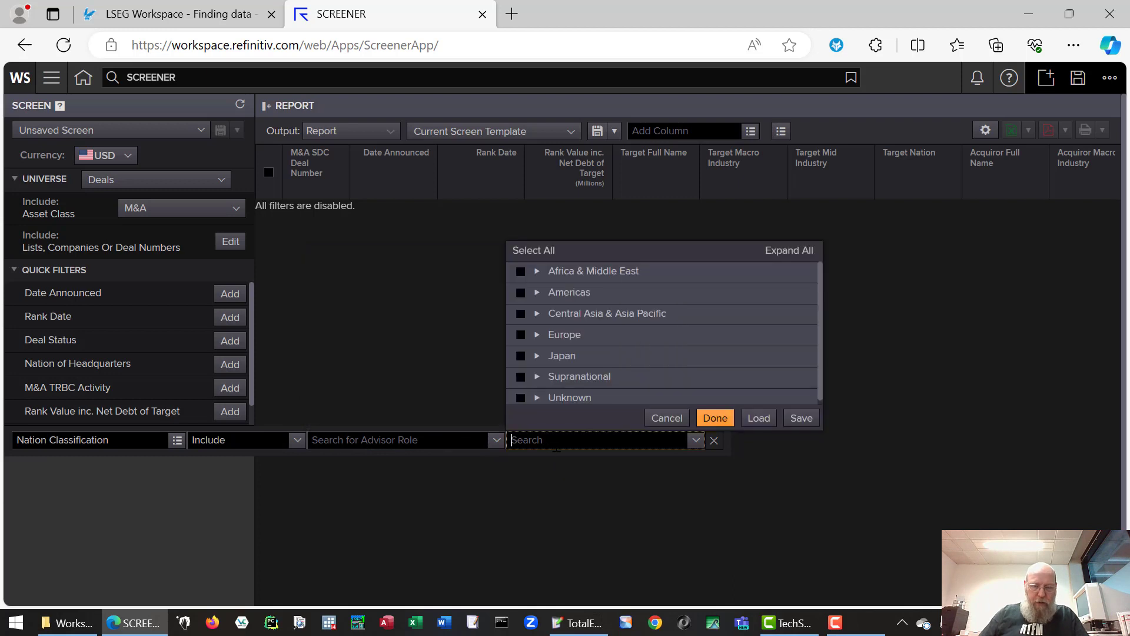
pyautogui.write('Netherlands')
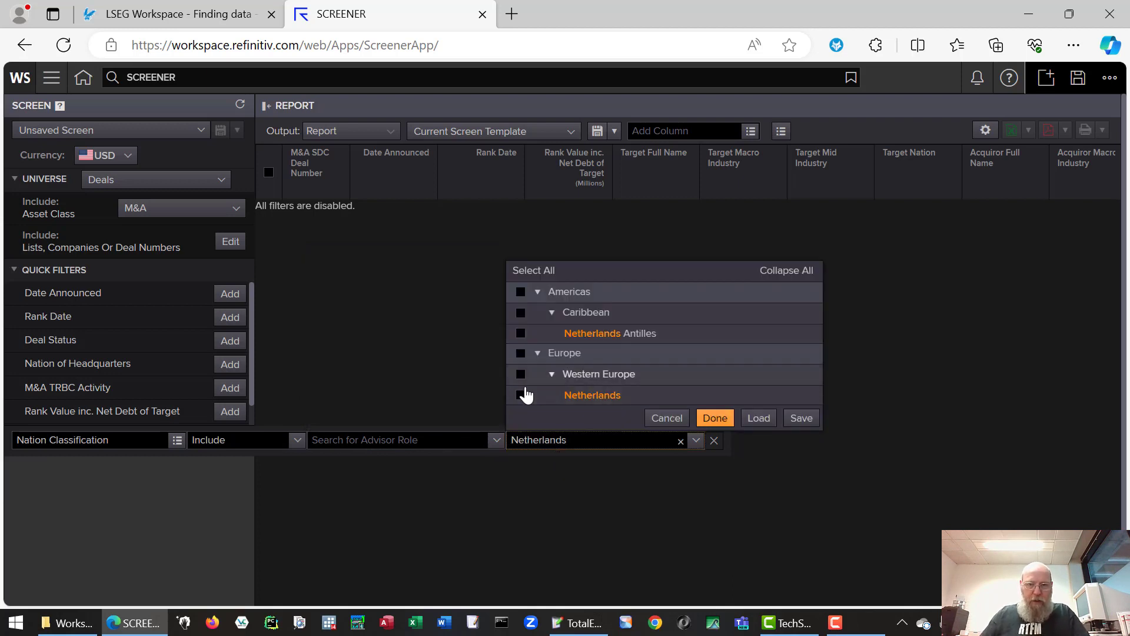
pyautogui.click(521, 394)
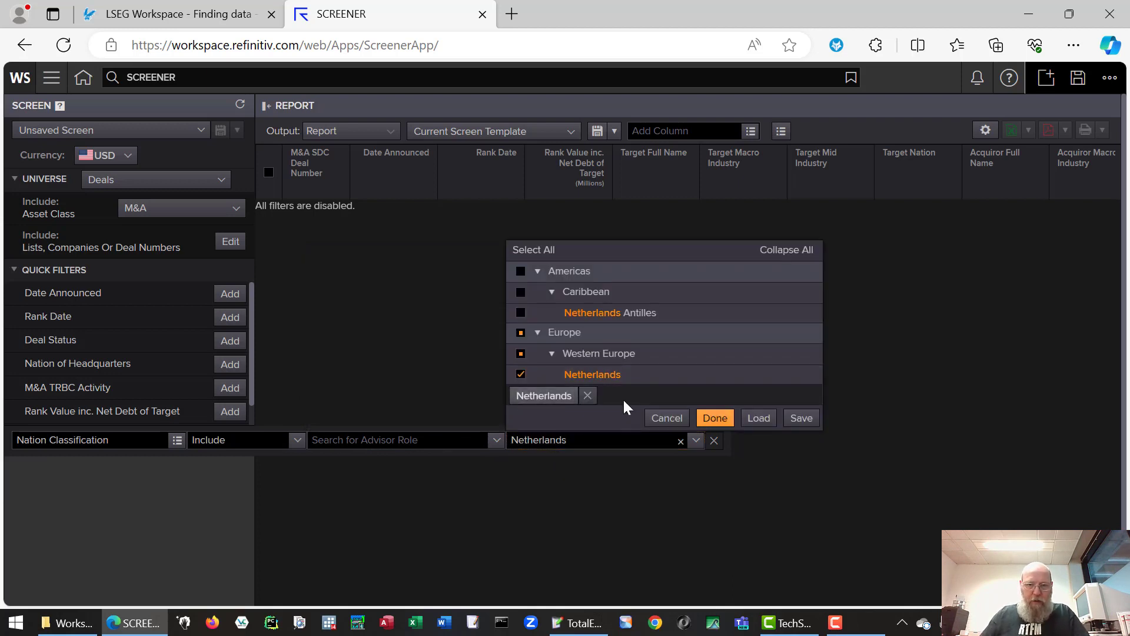
# - Confirm the Netherlands filter and add a Year to Date Date Announced filter, leaving 4 deals
pyautogui.click(715, 418)
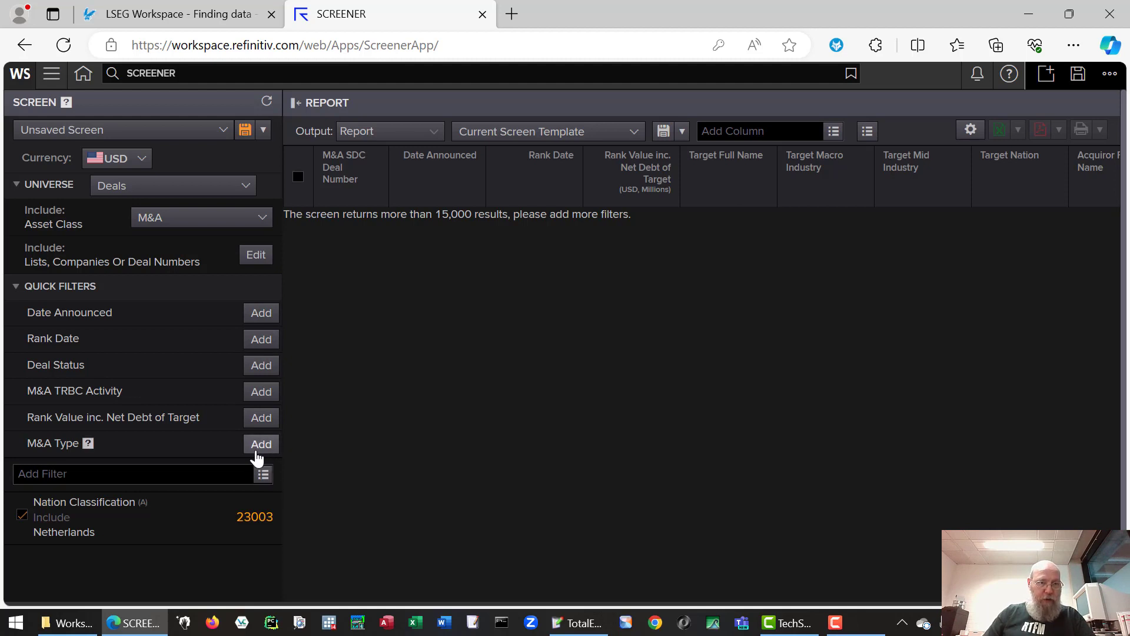
pyautogui.click(262, 313)
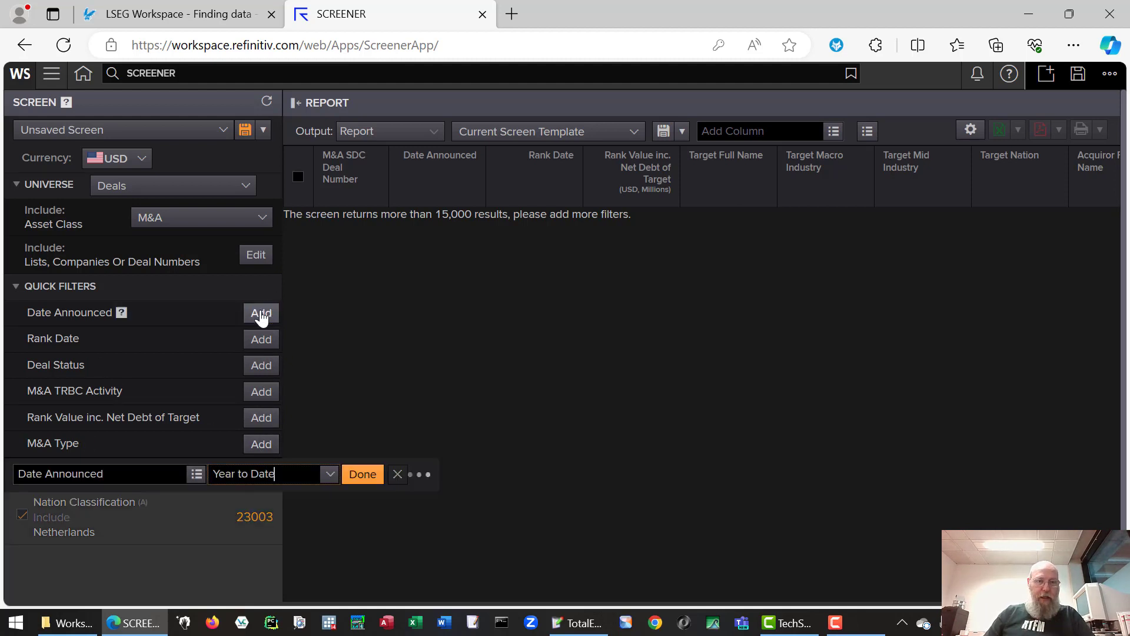
pyautogui.click(330, 476)
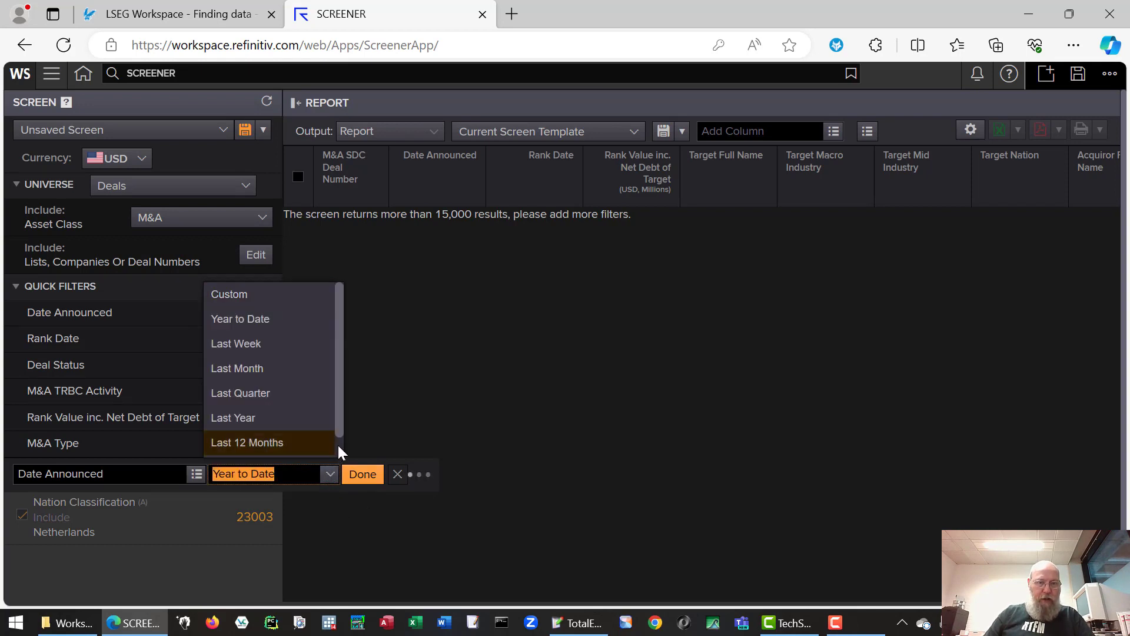
pyautogui.scroll(-1, 340, 447)
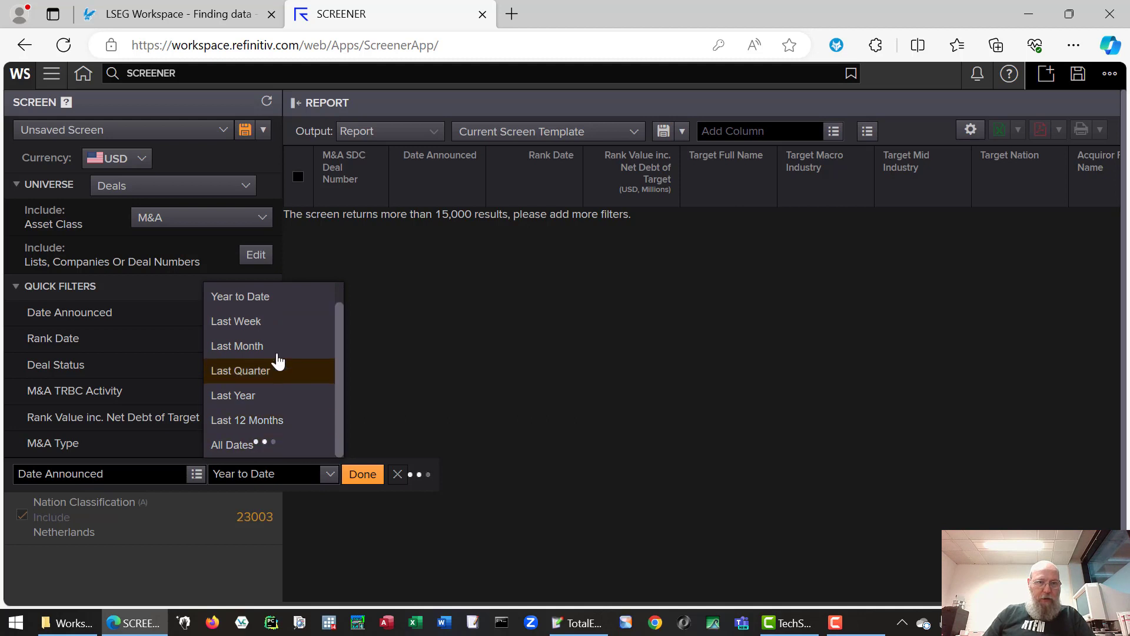
pyautogui.click(279, 305)
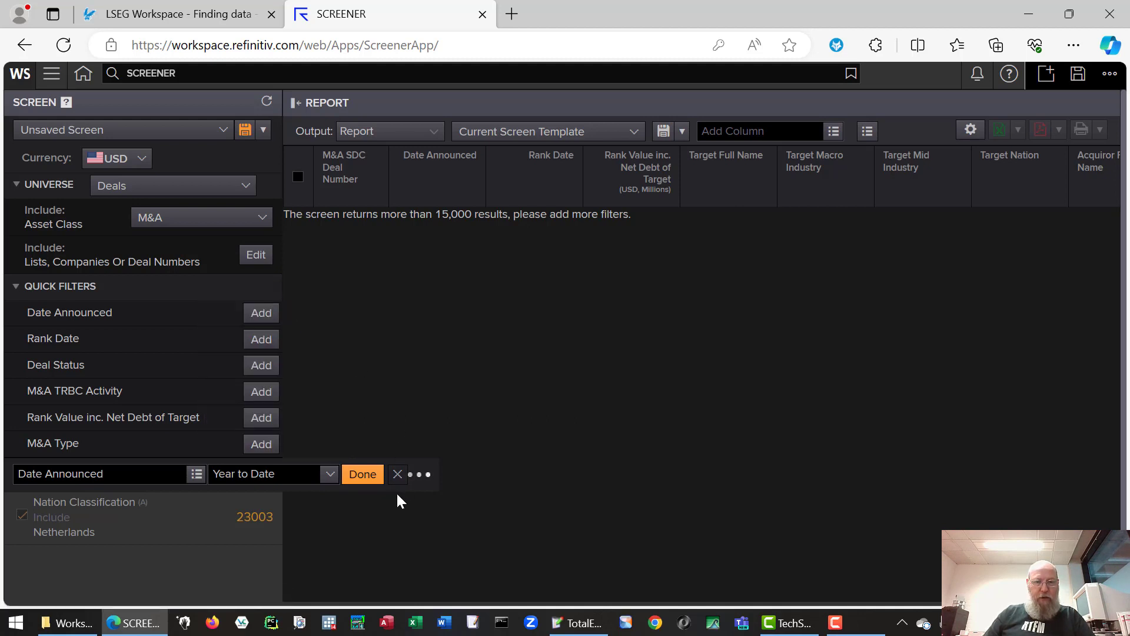
pyautogui.click(363, 484)
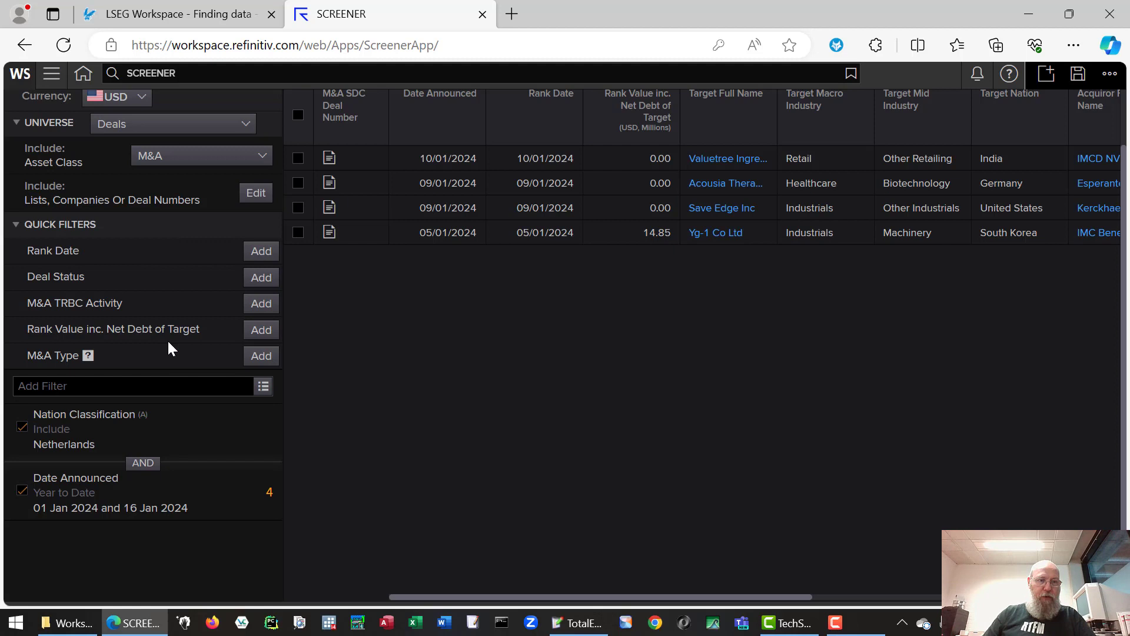
pyautogui.click(82, 388)
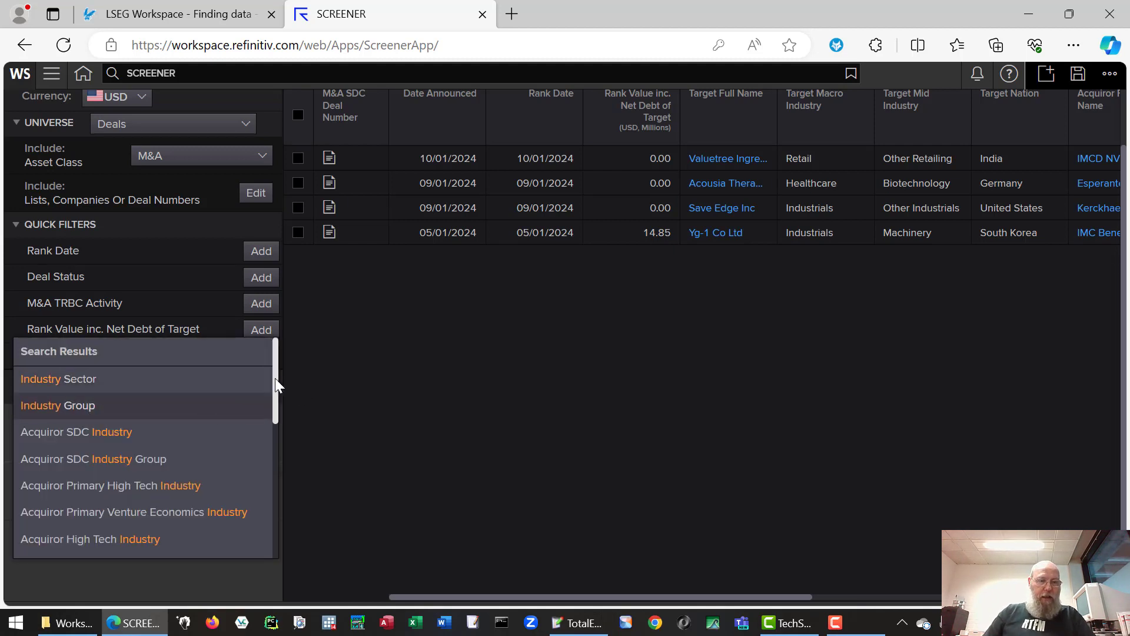
pyautogui.moveTo(276, 386); pyautogui.dragTo(285, 341)
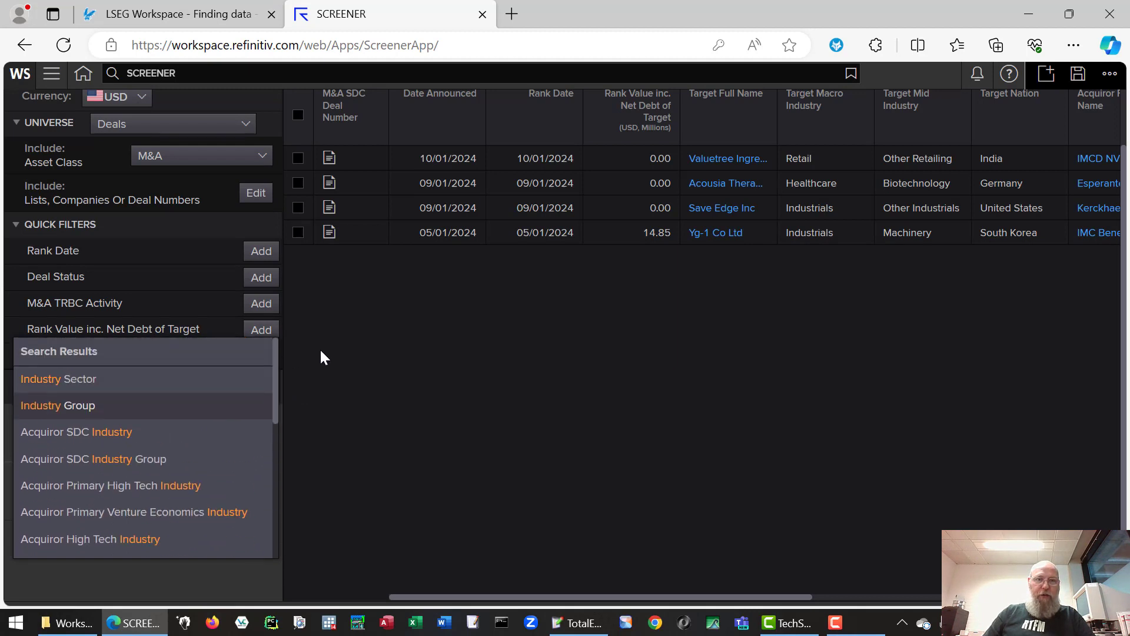
pyautogui.click(351, 325)
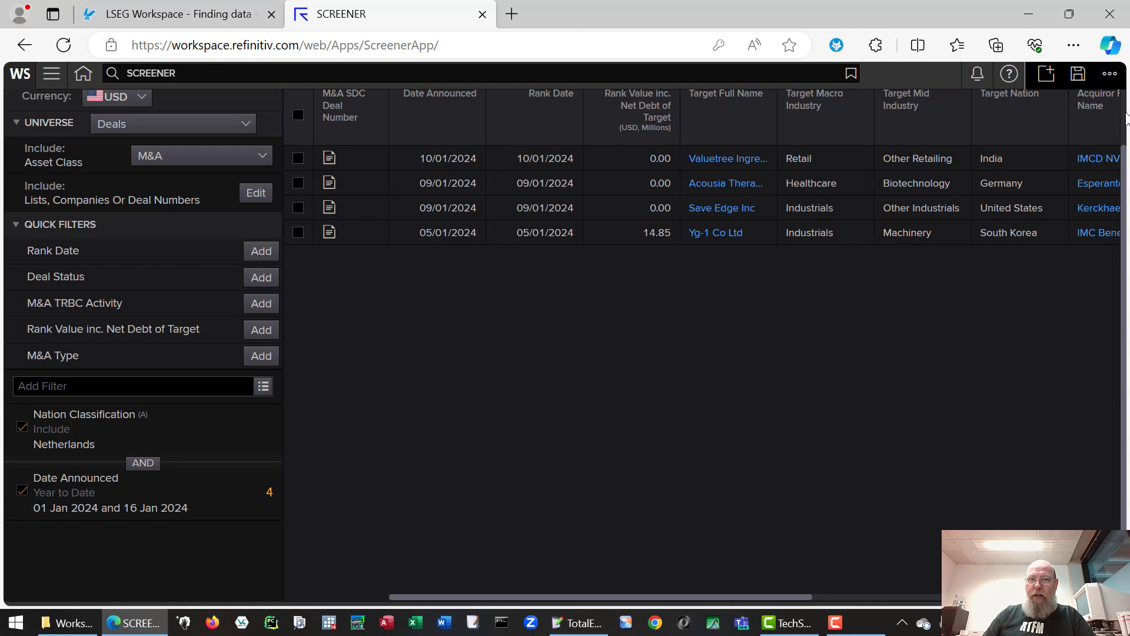
pyautogui.scroll(1, 1126, 118)
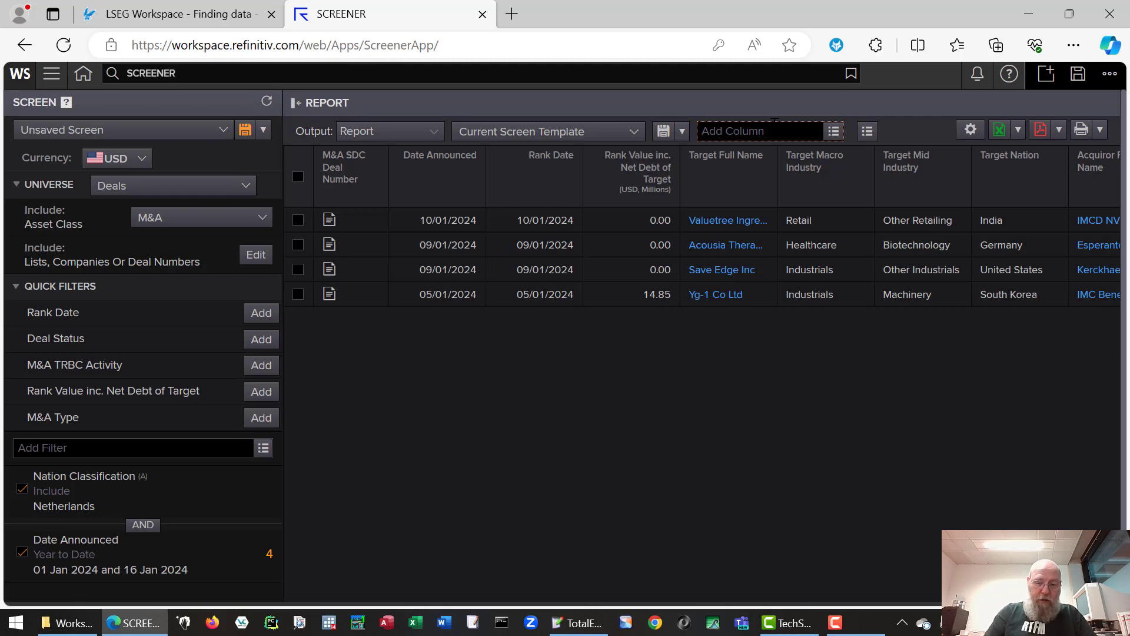
# - Add the Blank Check Company (SPAC) Flag column via 'blank' and scroll the report to check it
pyautogui.write('b')
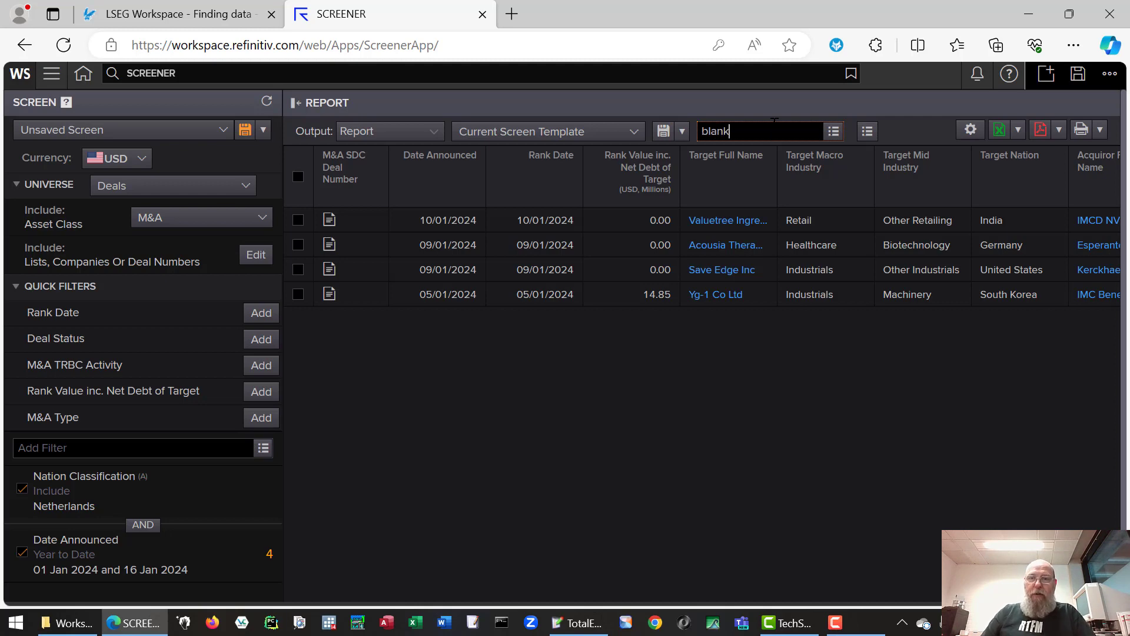
pyautogui.write('lank')
pyautogui.moveTo(795, 191)
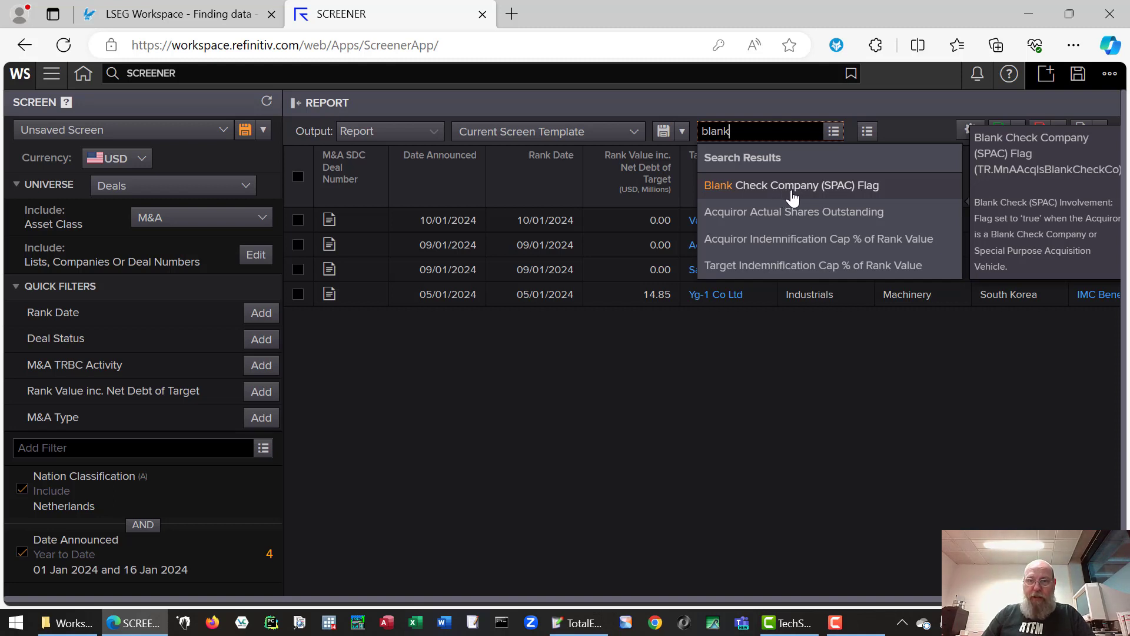
pyautogui.click(793, 189)
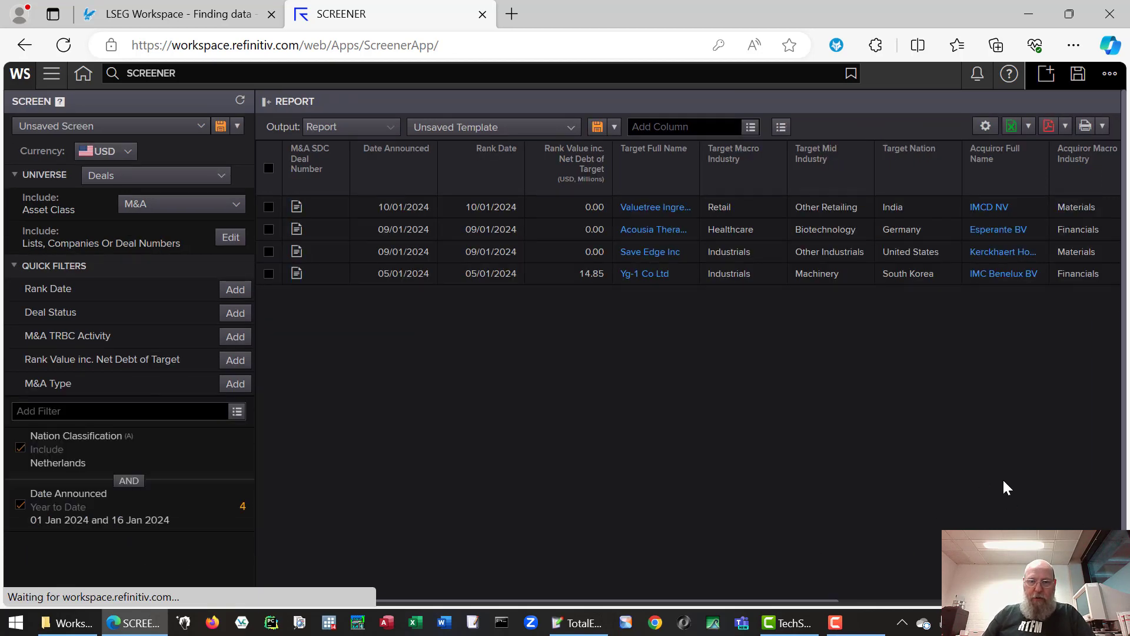
pyautogui.moveTo(638, 601); pyautogui.dragTo(920, 586)
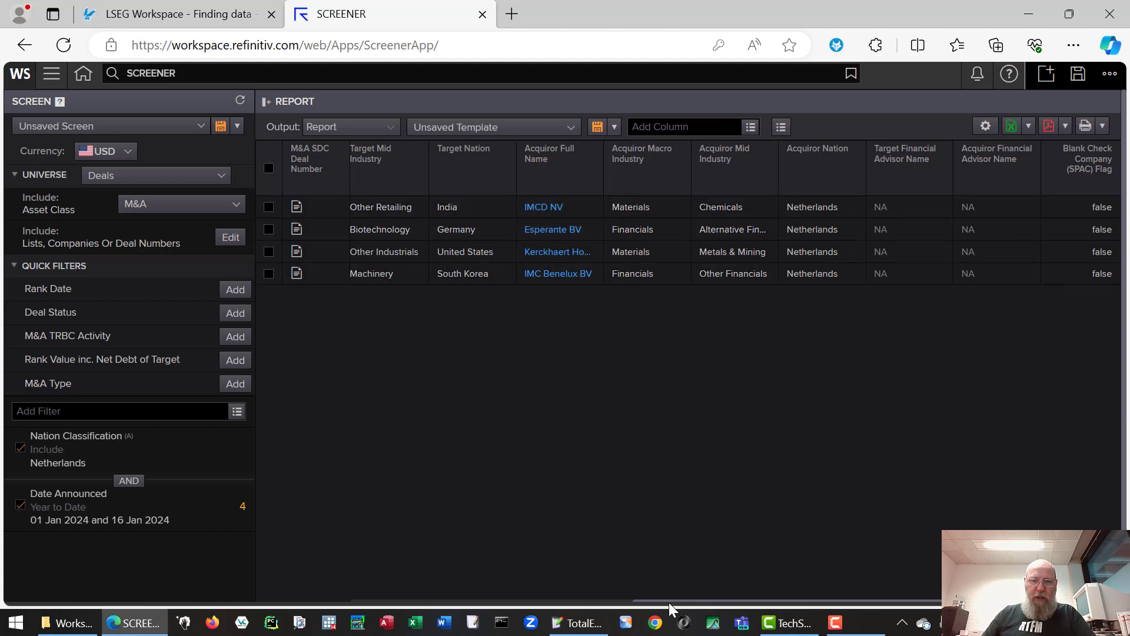
pyautogui.moveTo(669, 602); pyautogui.dragTo(227, 594)
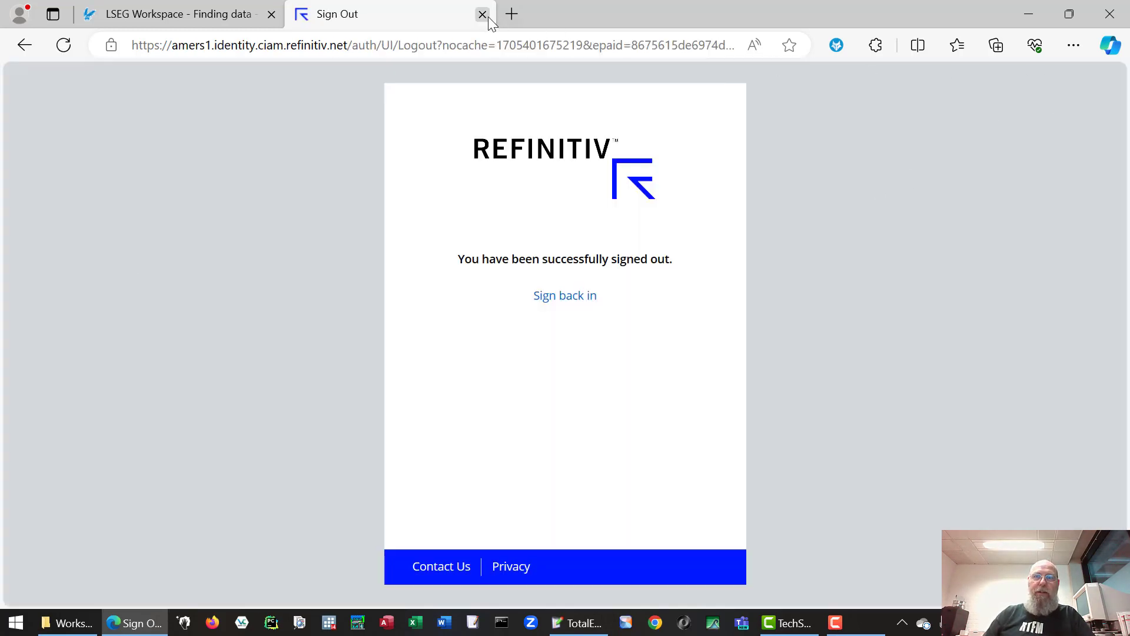
# - Close the signed-out Workspace tab and launch Excel from the taskbar
pyautogui.click(482, 15)
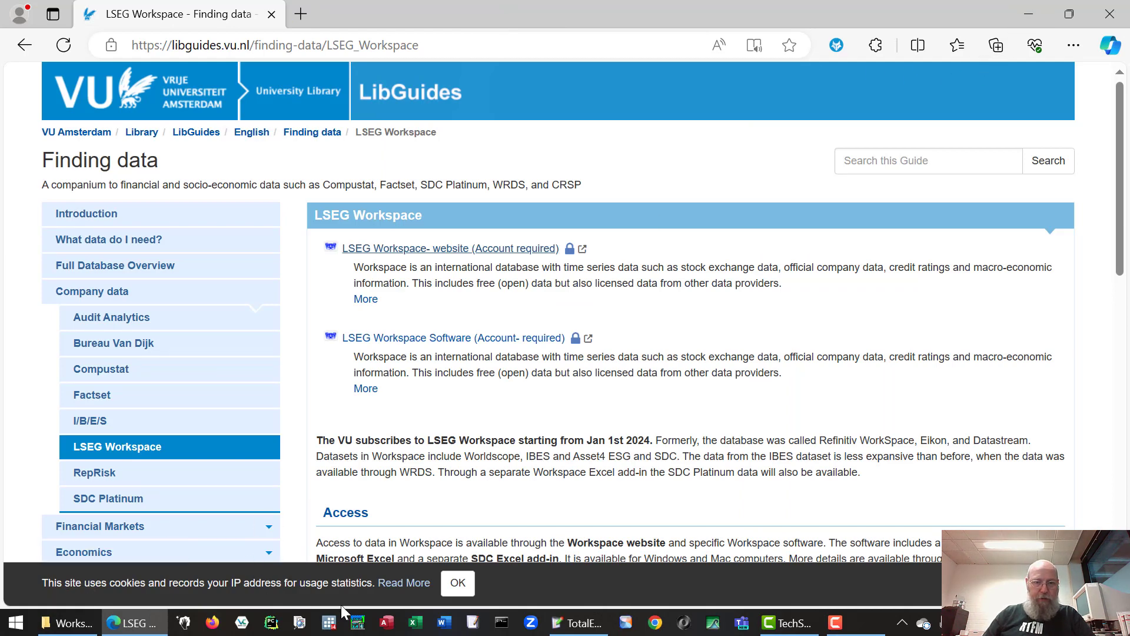
pyautogui.click(419, 625)
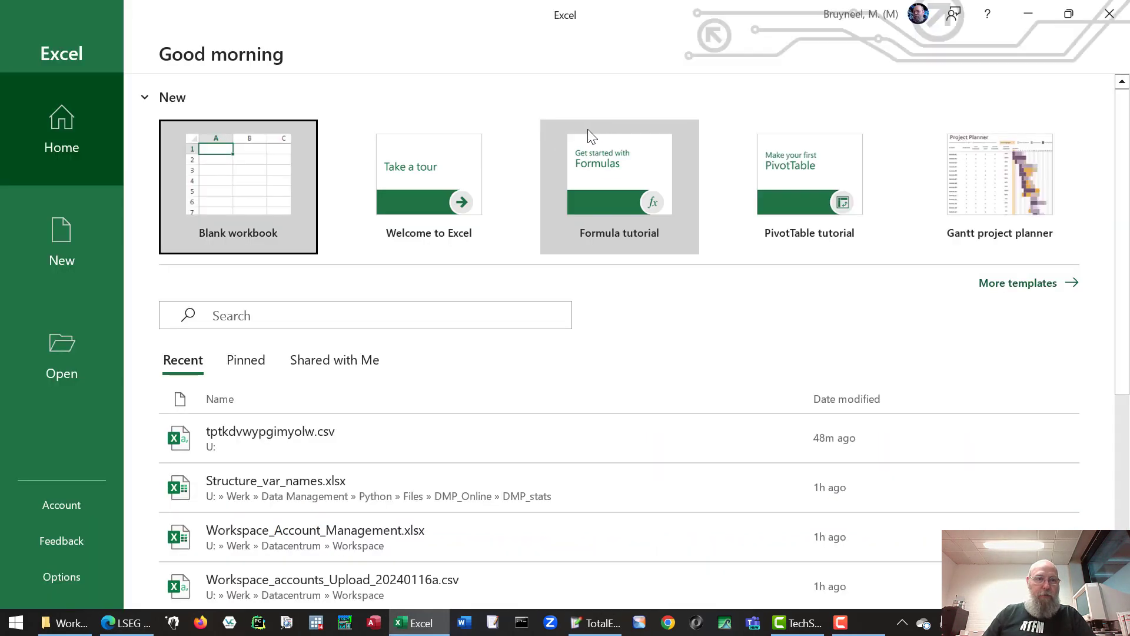
# - Open a blank workbook and sign in to the Workspace add-in with the university e-mail and password
pyautogui.click(244, 192)
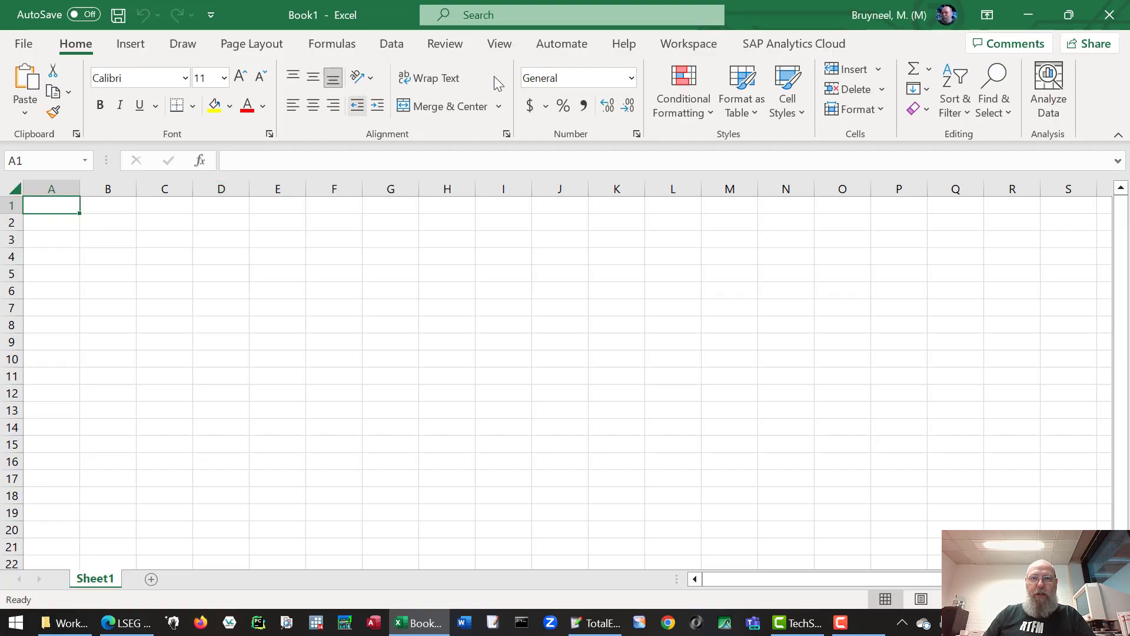
pyautogui.click(686, 47)
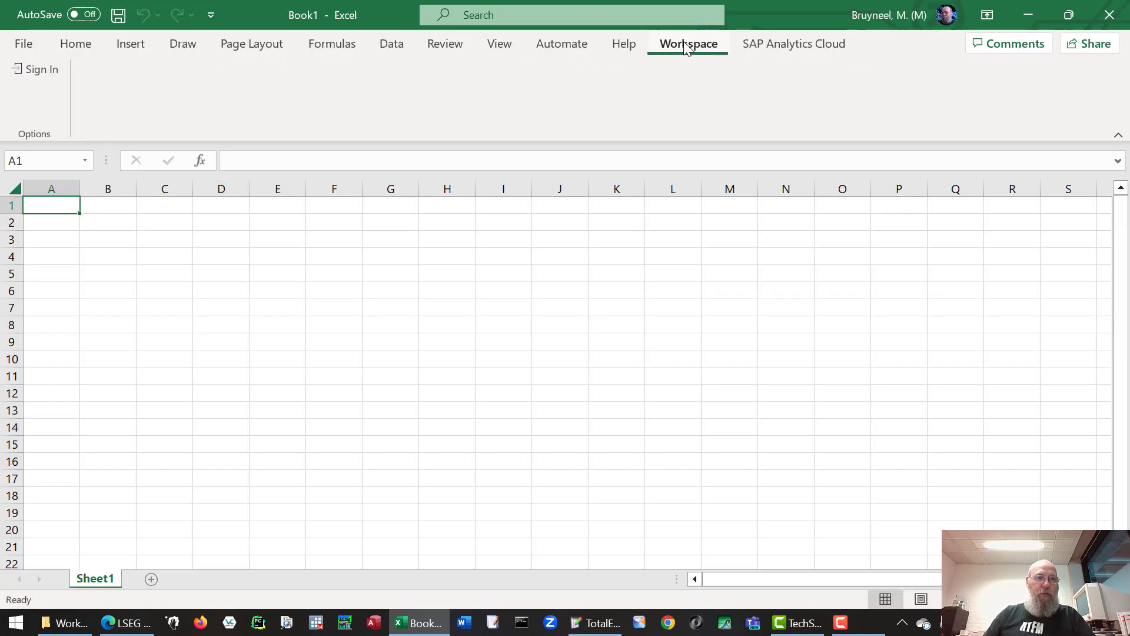
pyautogui.click(50, 69)
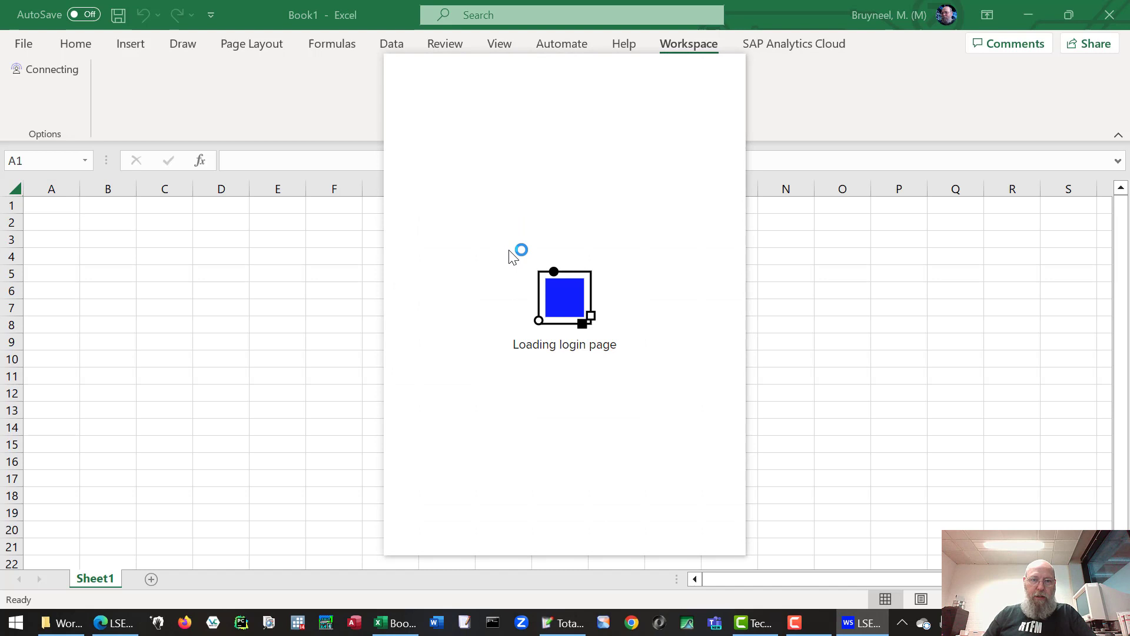
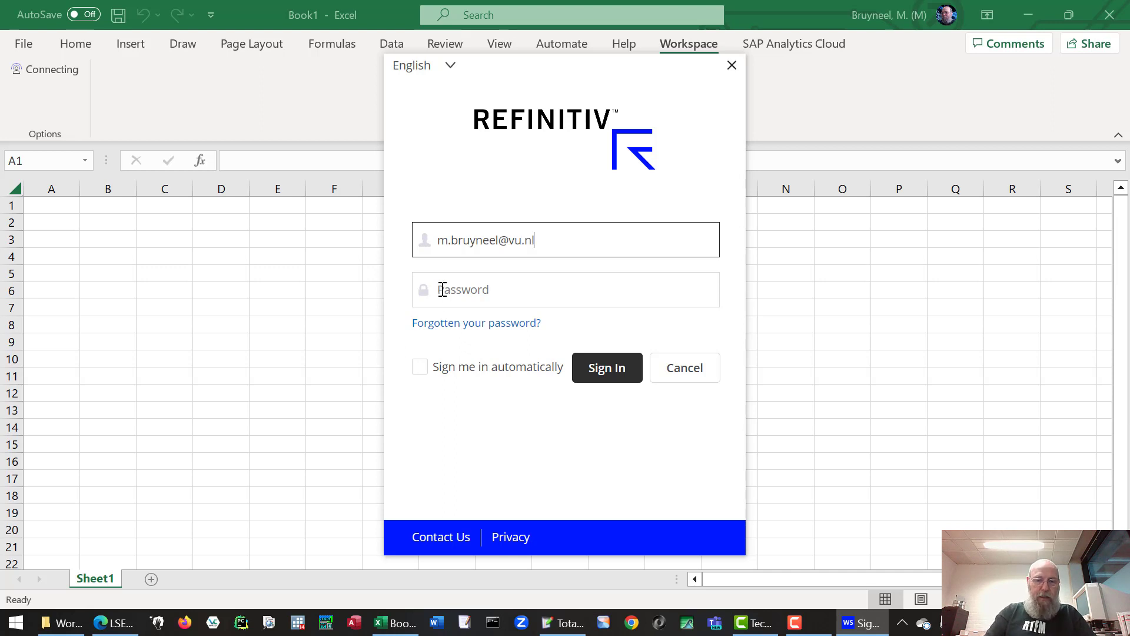
pyautogui.click(448, 288)
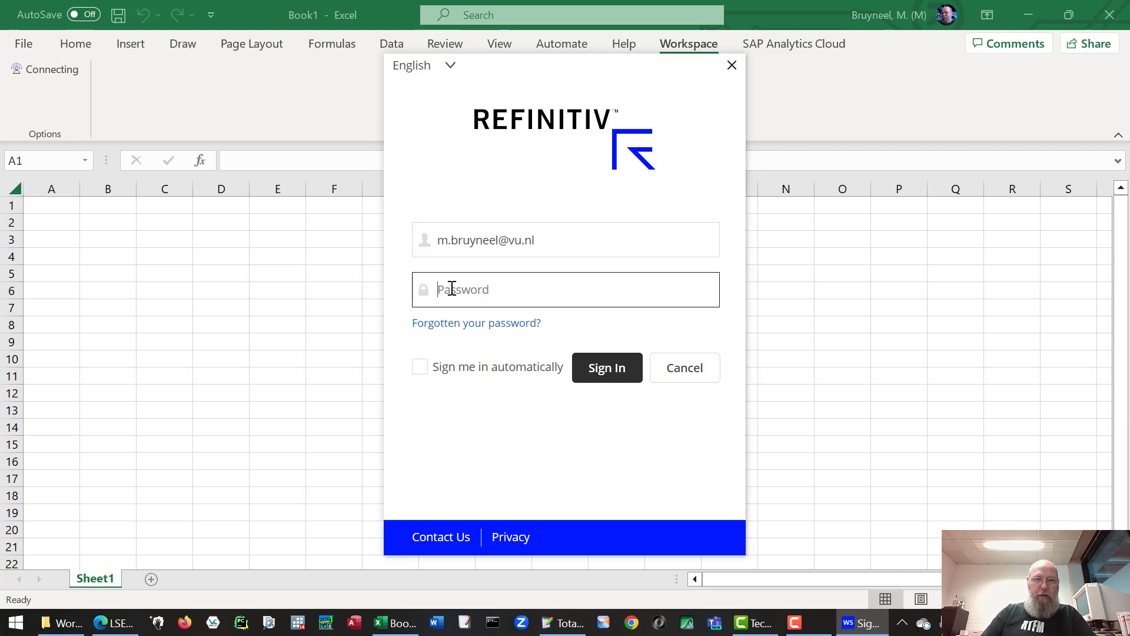
pyautogui.write('••••••••••••')
pyautogui.click(605, 379)
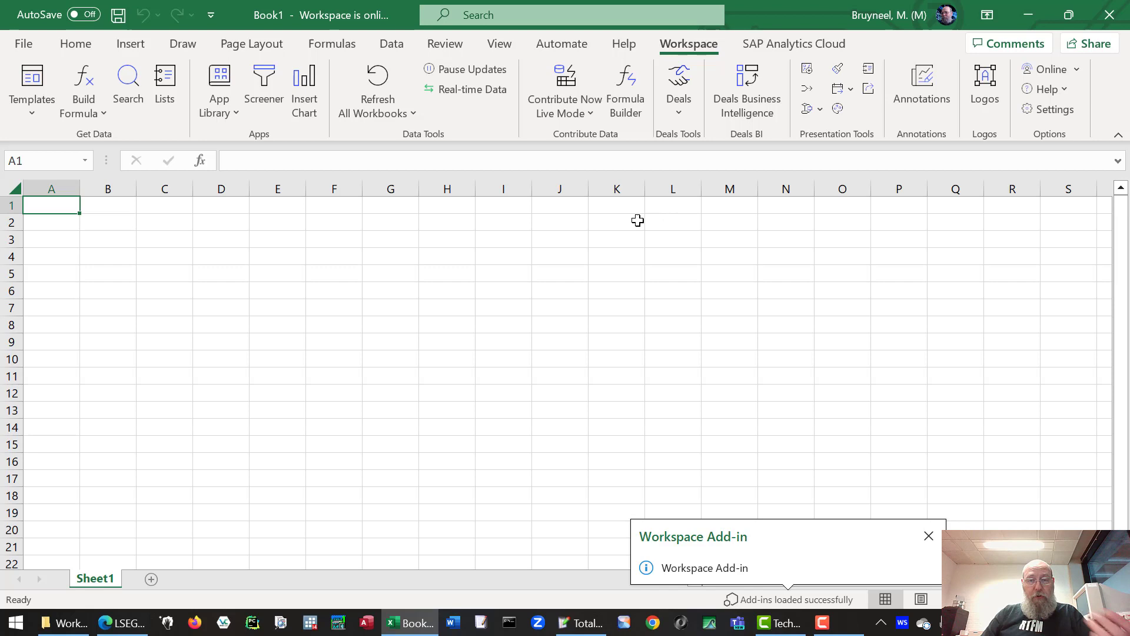
pyautogui.click(680, 109)
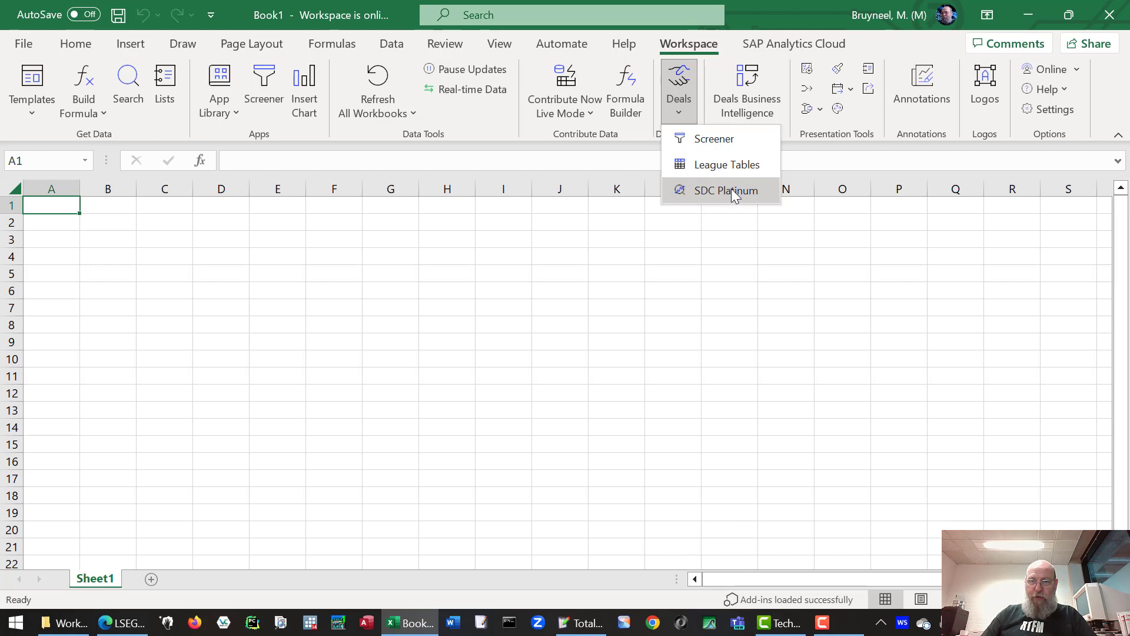
# - Launch SDC Platinum and start a new session on the Mergers & Acquisitions database
pyautogui.click(733, 189)
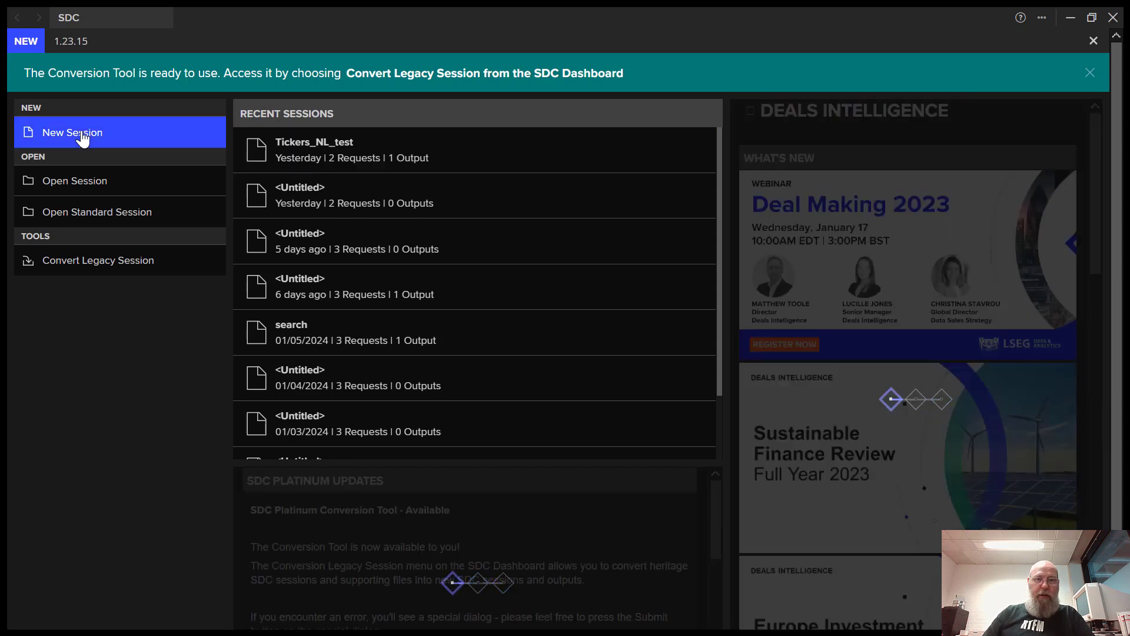
pyautogui.click(87, 135)
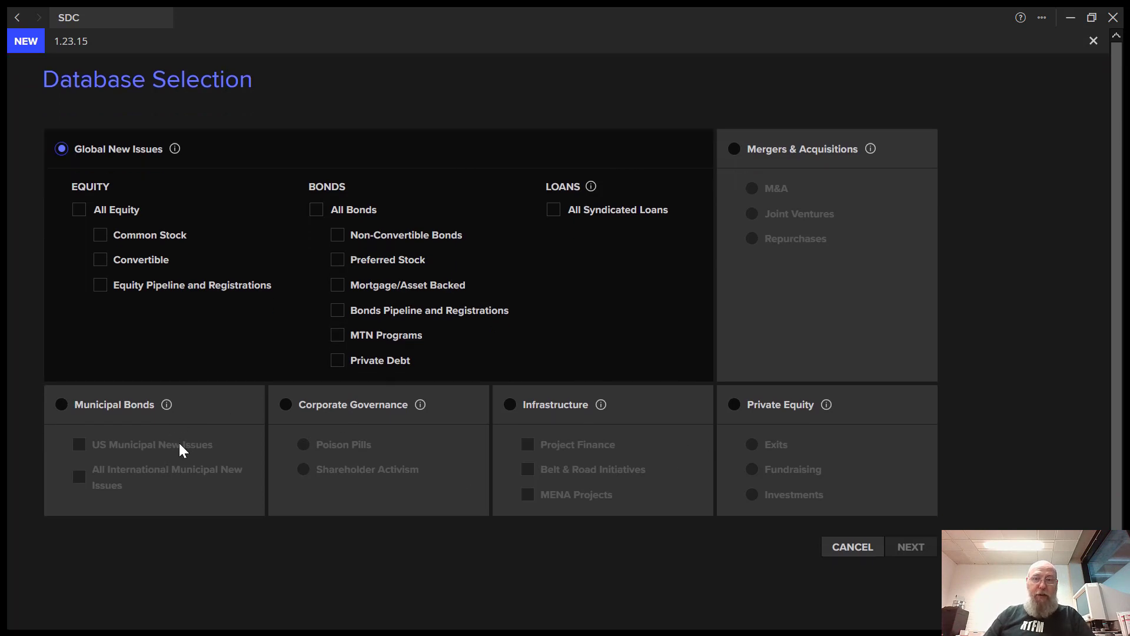
pyautogui.click(734, 149)
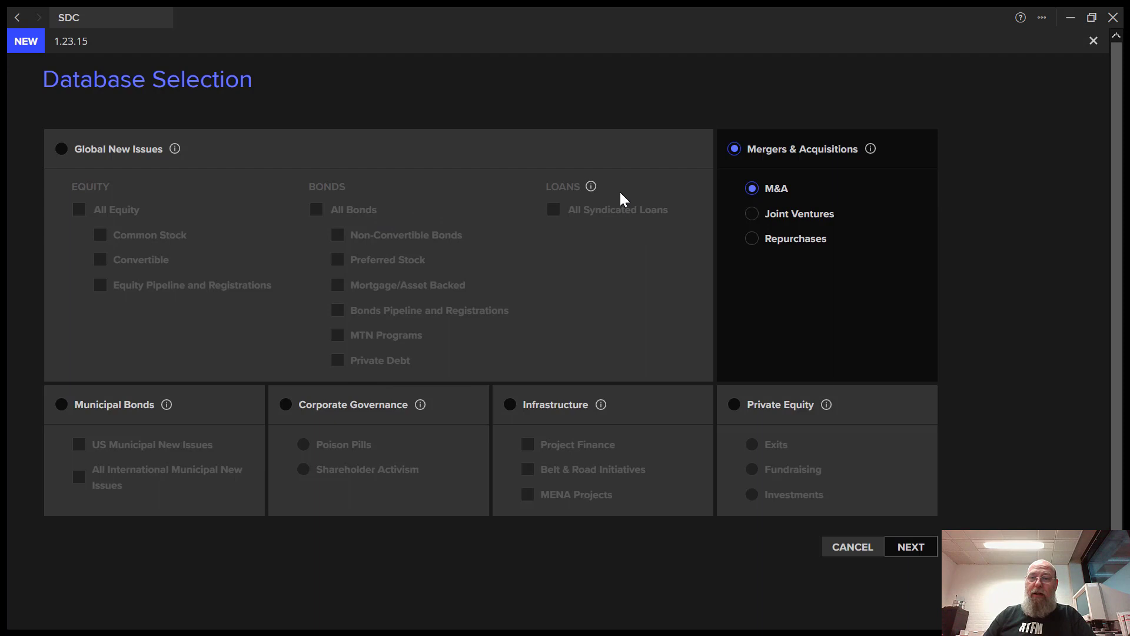
pyautogui.click(921, 552)
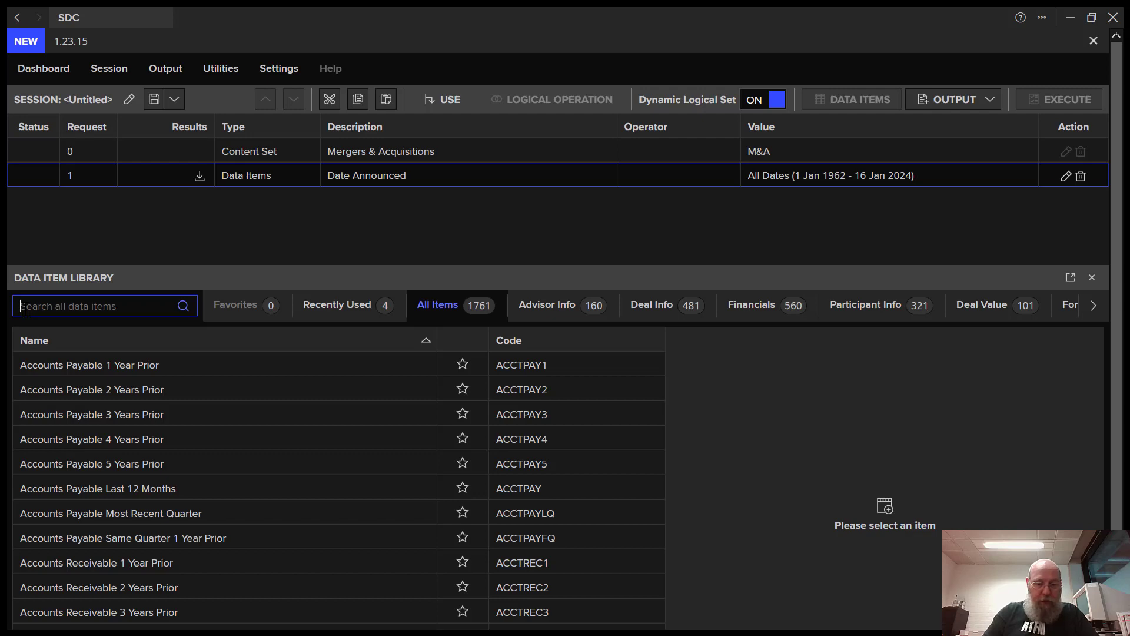
# - Add the Acquiror Nation data item including Netherlands as request 2 of the session
pyautogui.write('acquiror')
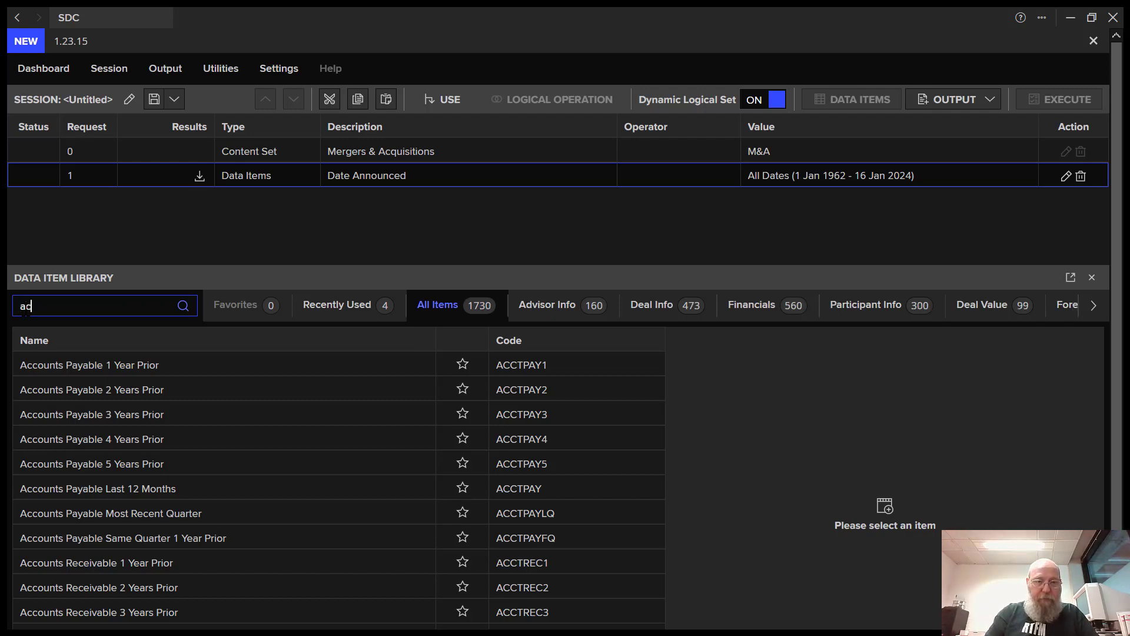
pyautogui.click(97, 309)
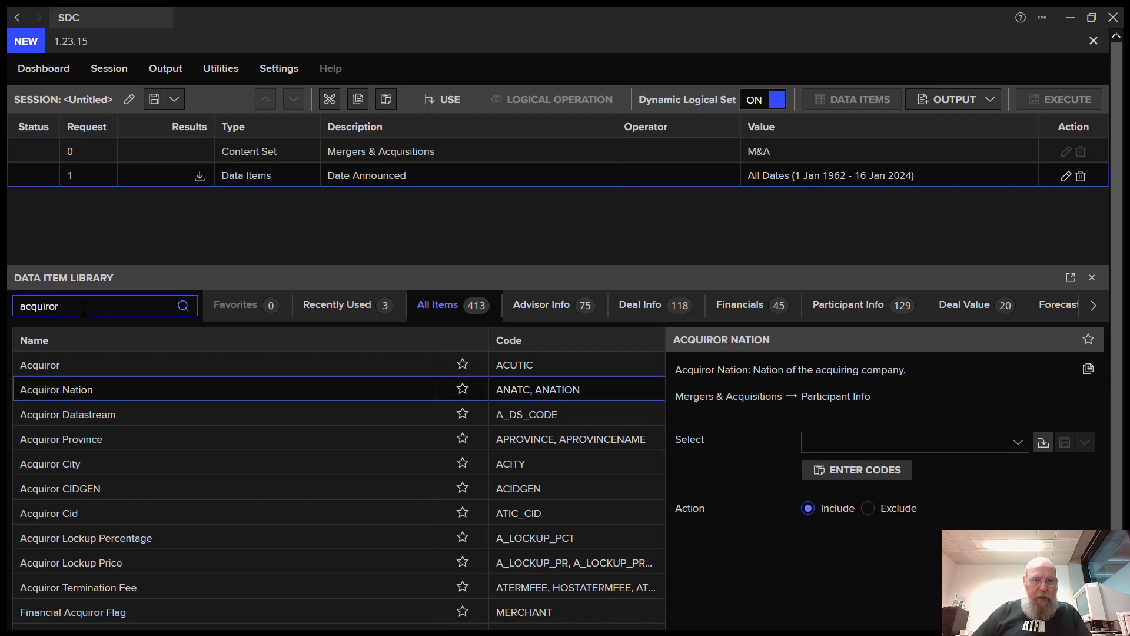
pyautogui.click(159, 392)
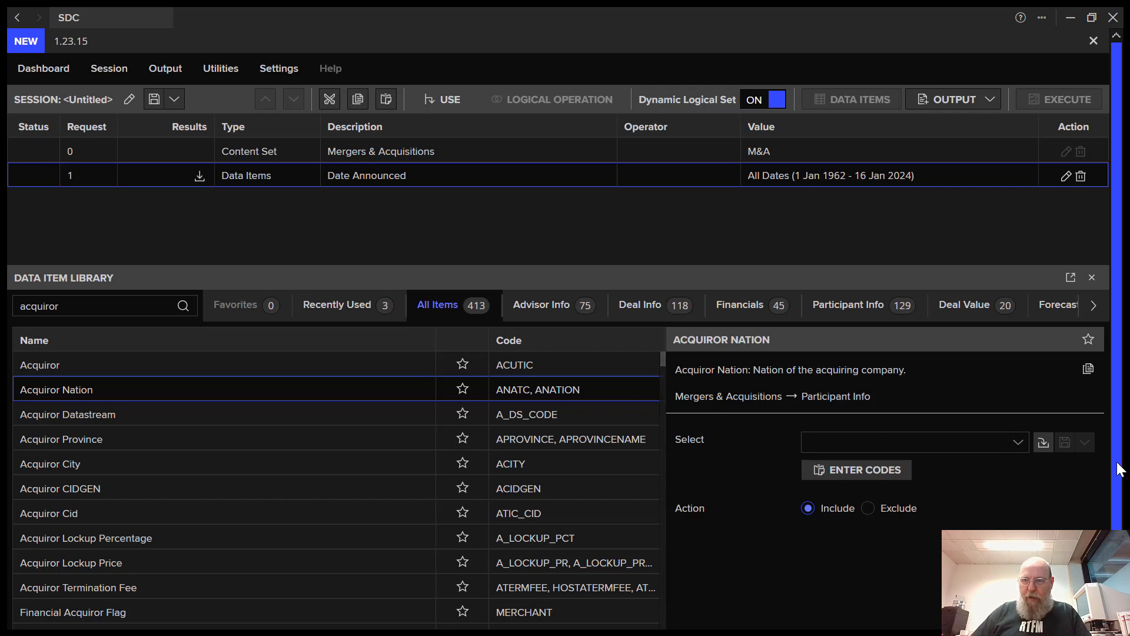
pyautogui.scroll(-1, 1121, 470)
pyautogui.click(902, 395)
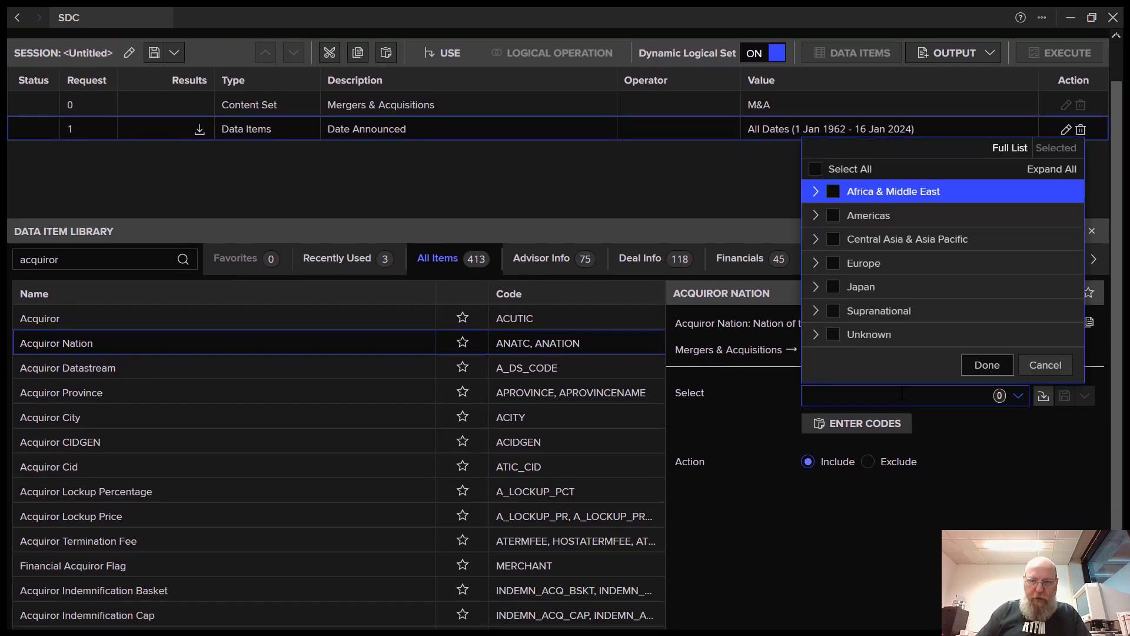
pyautogui.write('netherlands')
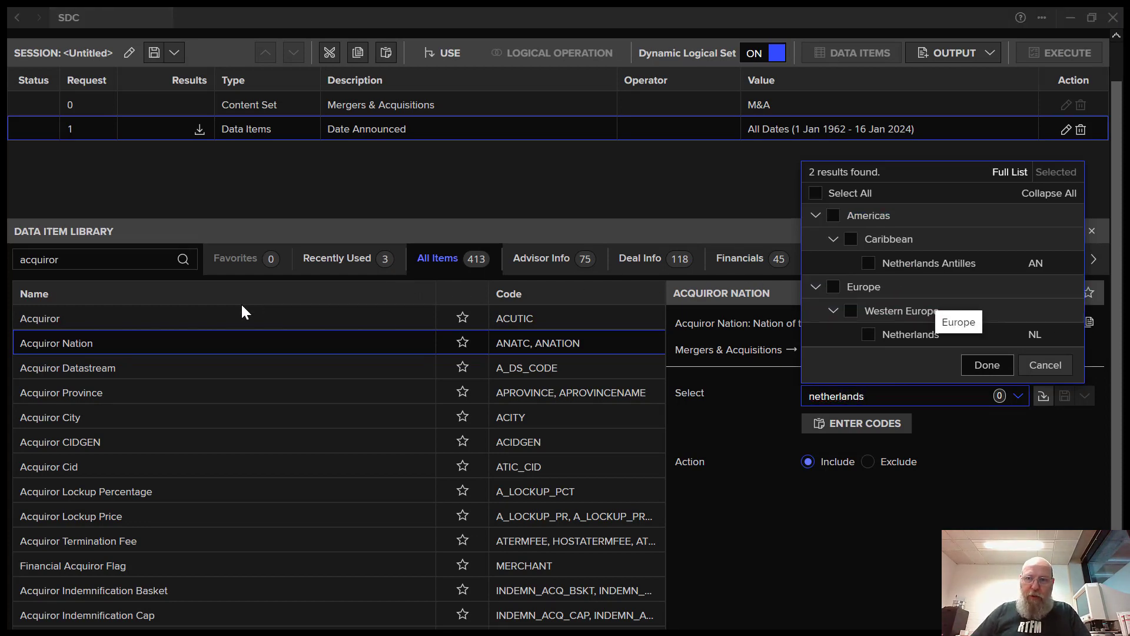
pyautogui.click(869, 336)
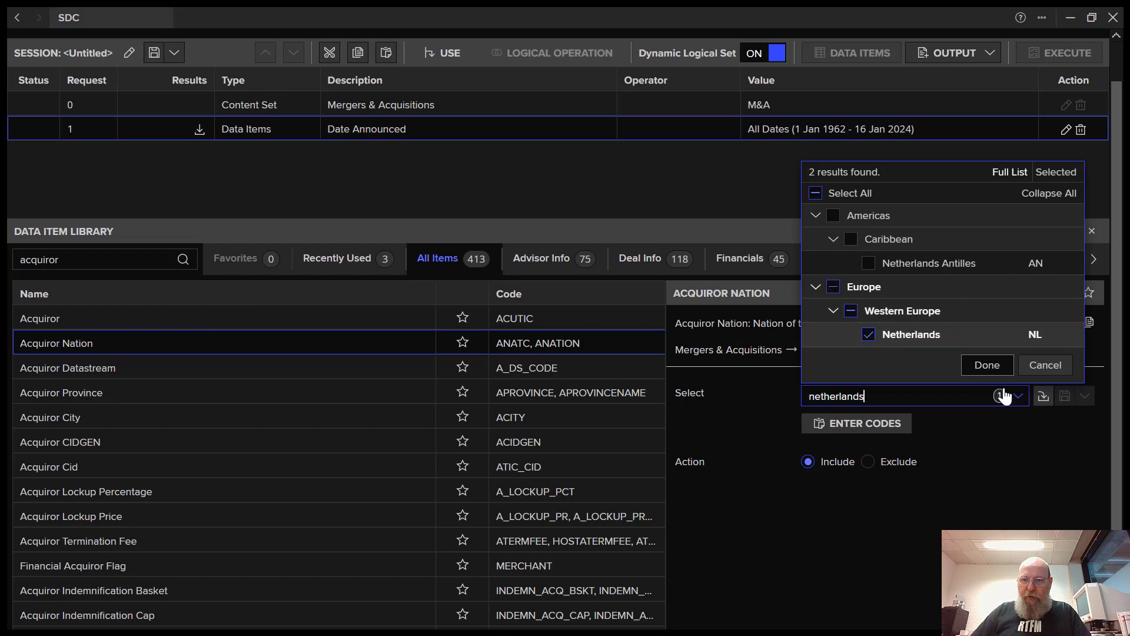
pyautogui.click(987, 365)
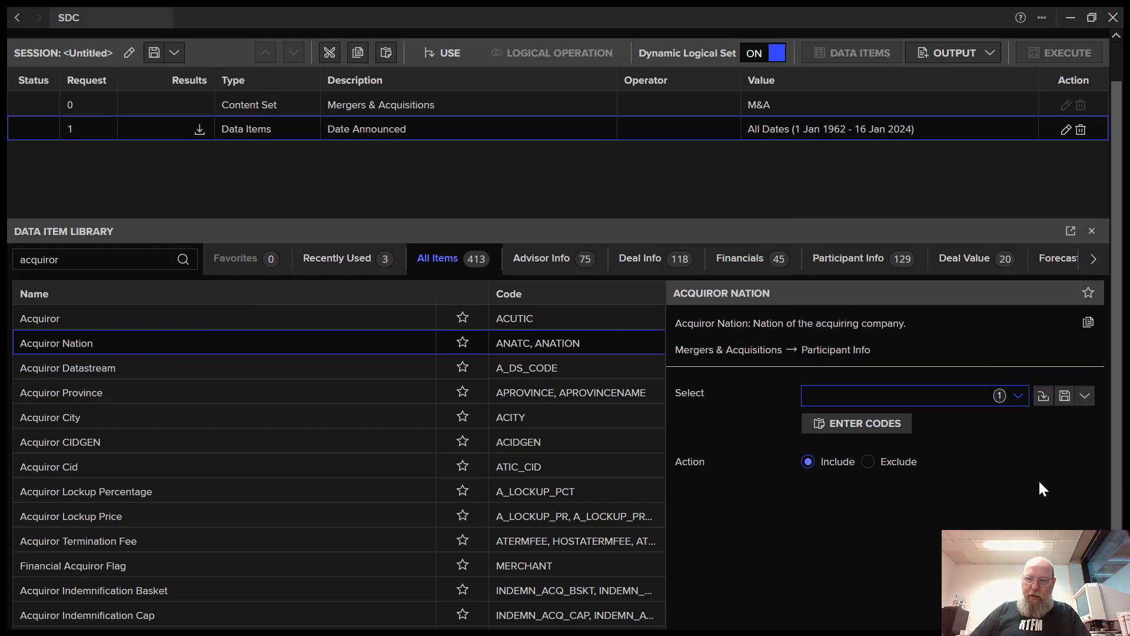
pyautogui.scroll(-1, 1083, 506)
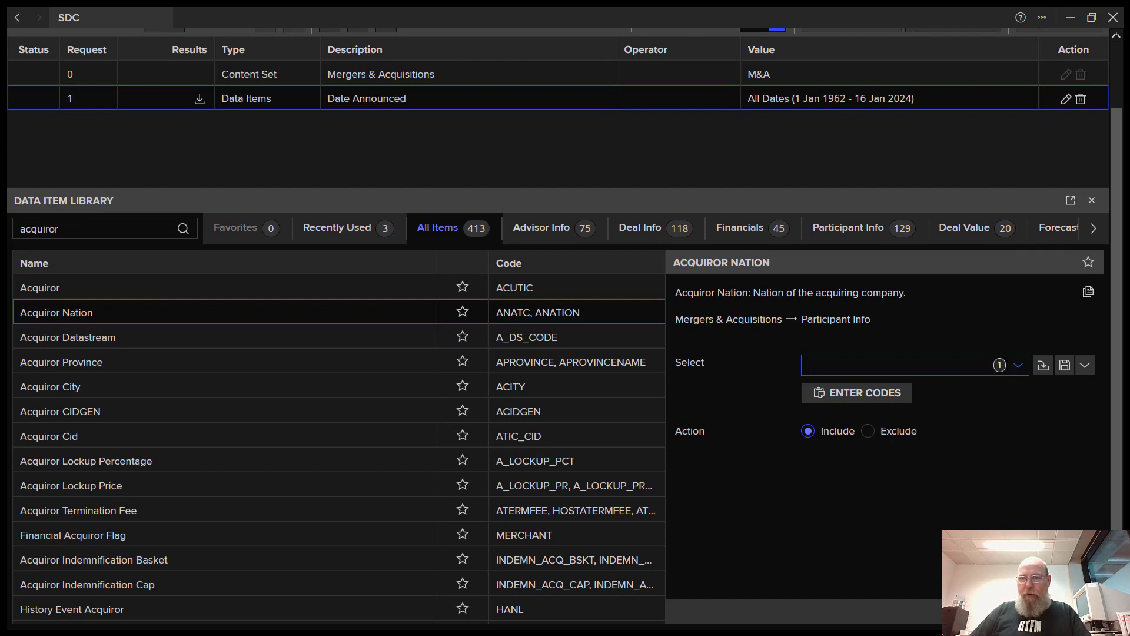
pyautogui.press('Return')
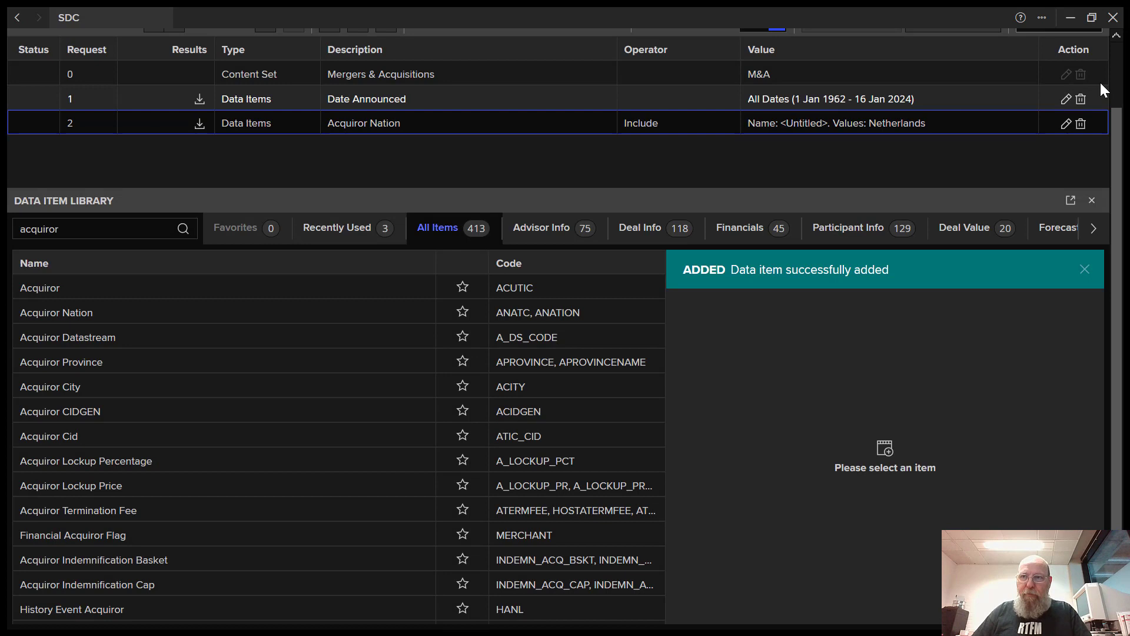
pyautogui.scroll(3, 861, 151)
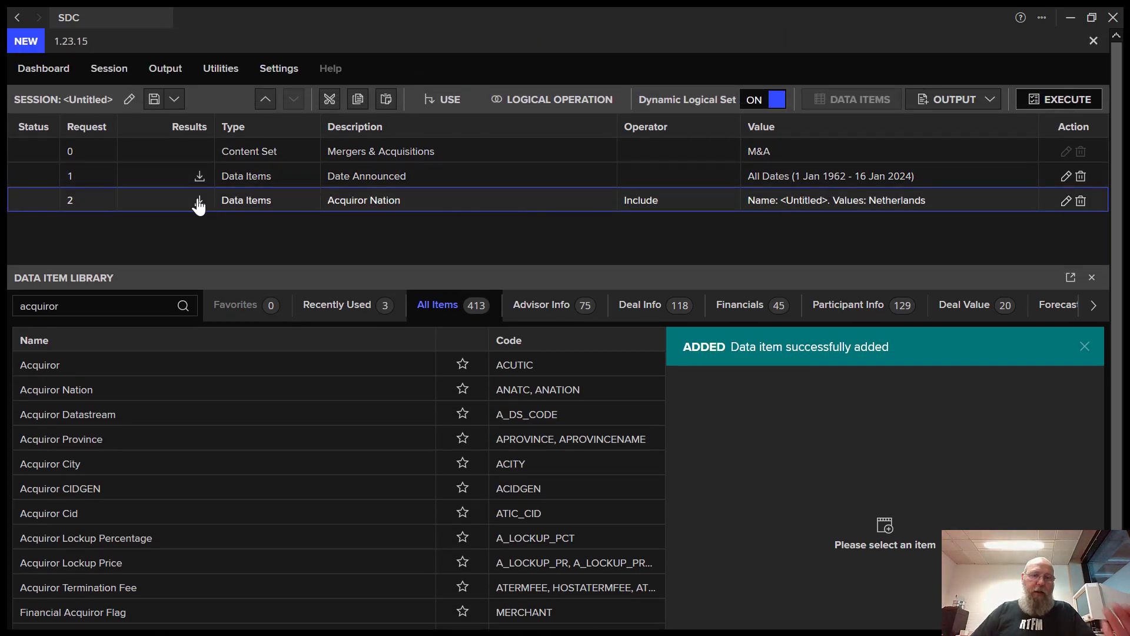
# - Search 'deal stsu' and add a Deal Status criterion that includes only Completed deals
pyautogui.click(65, 306)
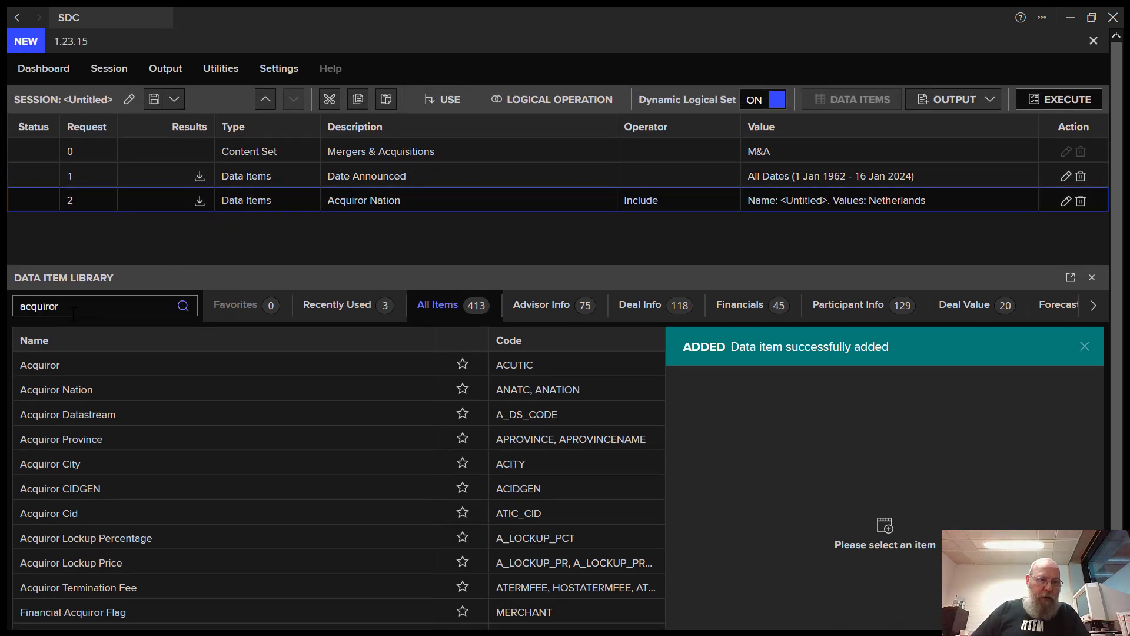
pyautogui.moveTo(64, 306); pyautogui.dragTo(3, 312)
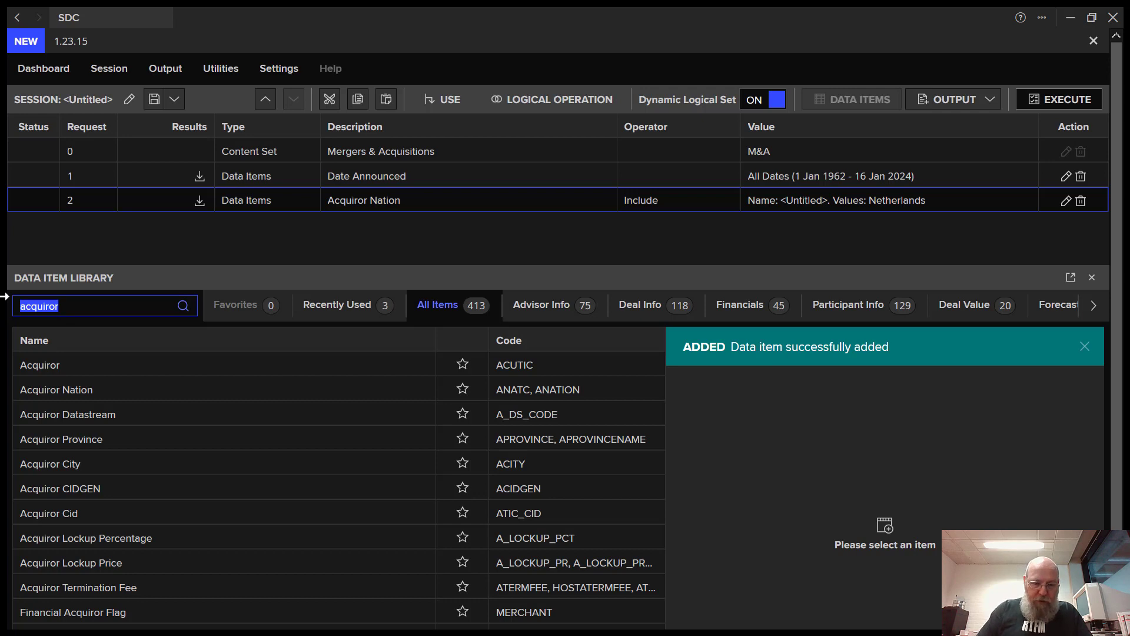
pyautogui.write('deal stsu')
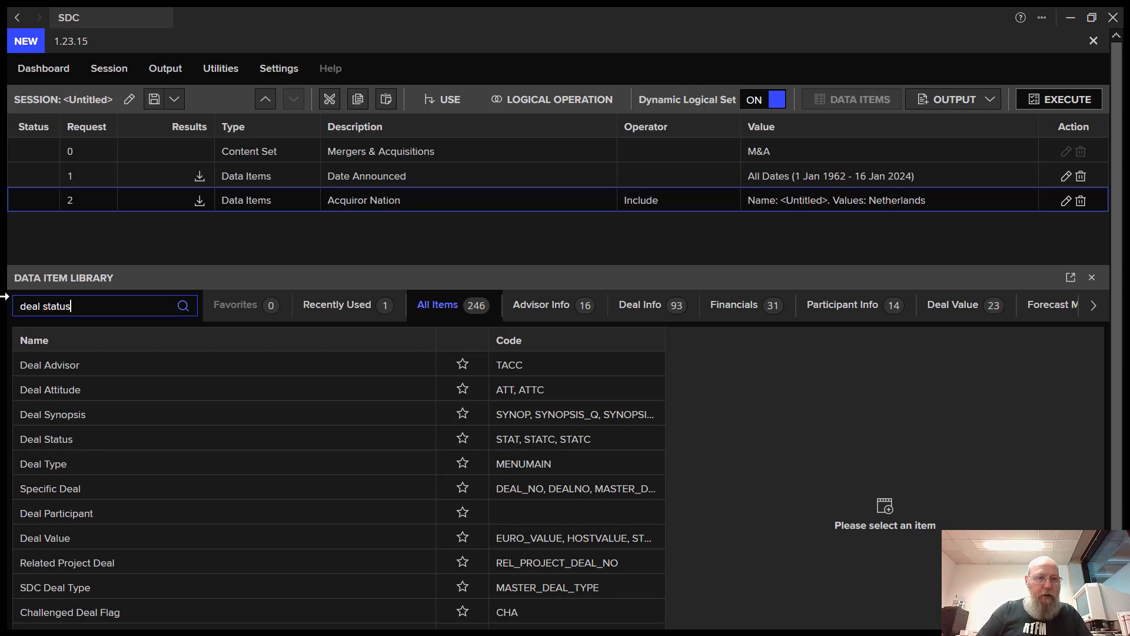
pyautogui.click(113, 362)
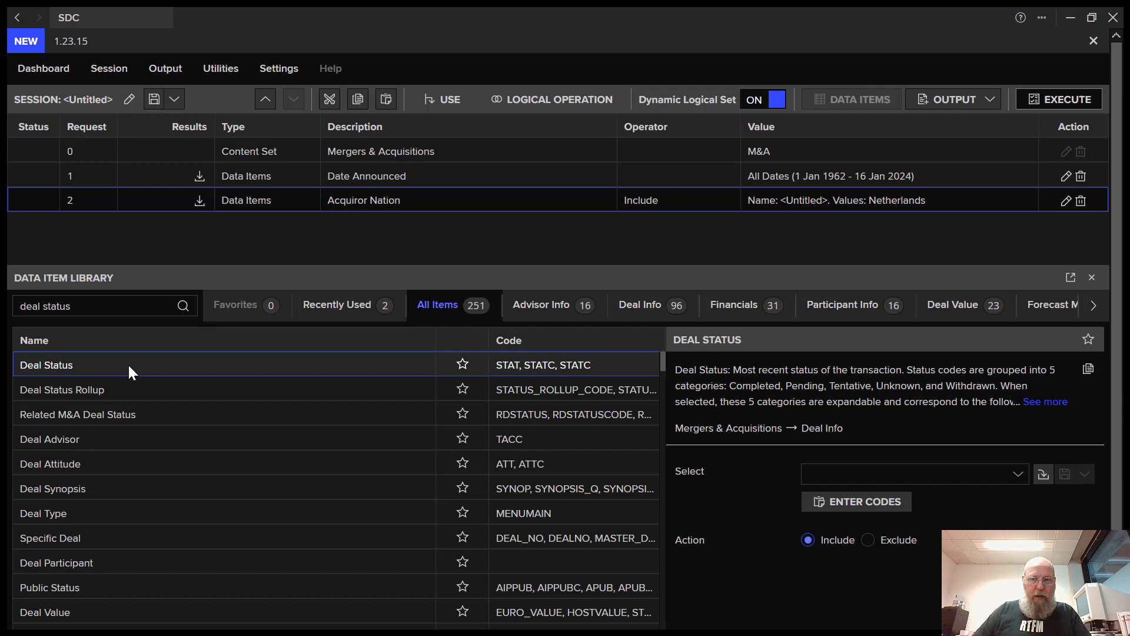
pyautogui.click(1024, 480)
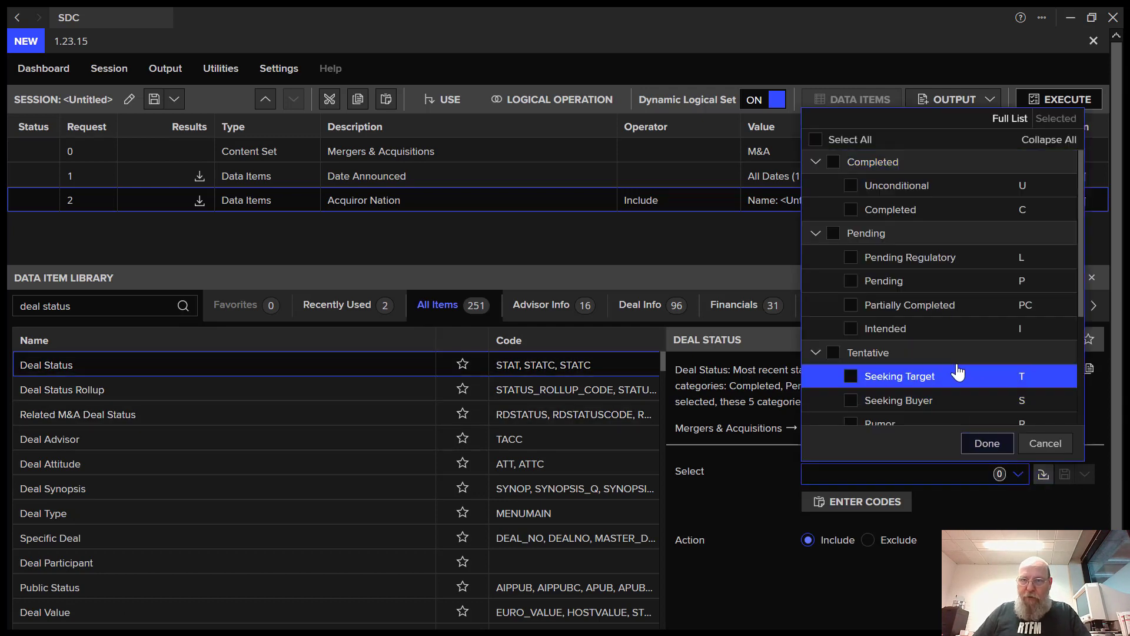
pyautogui.click(852, 211)
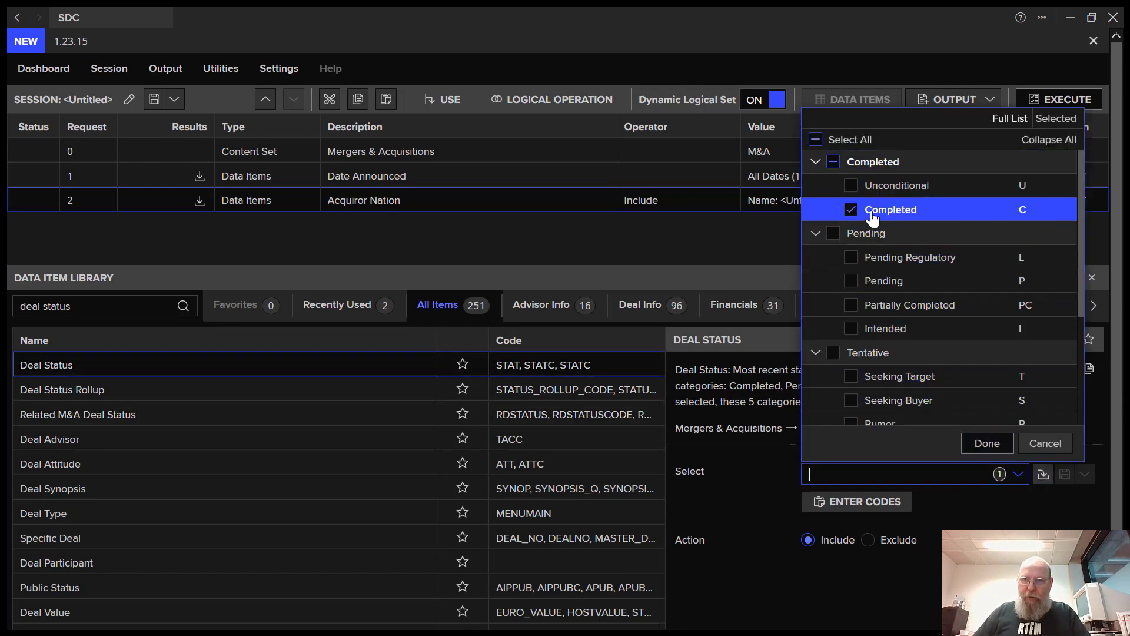
pyautogui.click(853, 187)
pyautogui.click(852, 188)
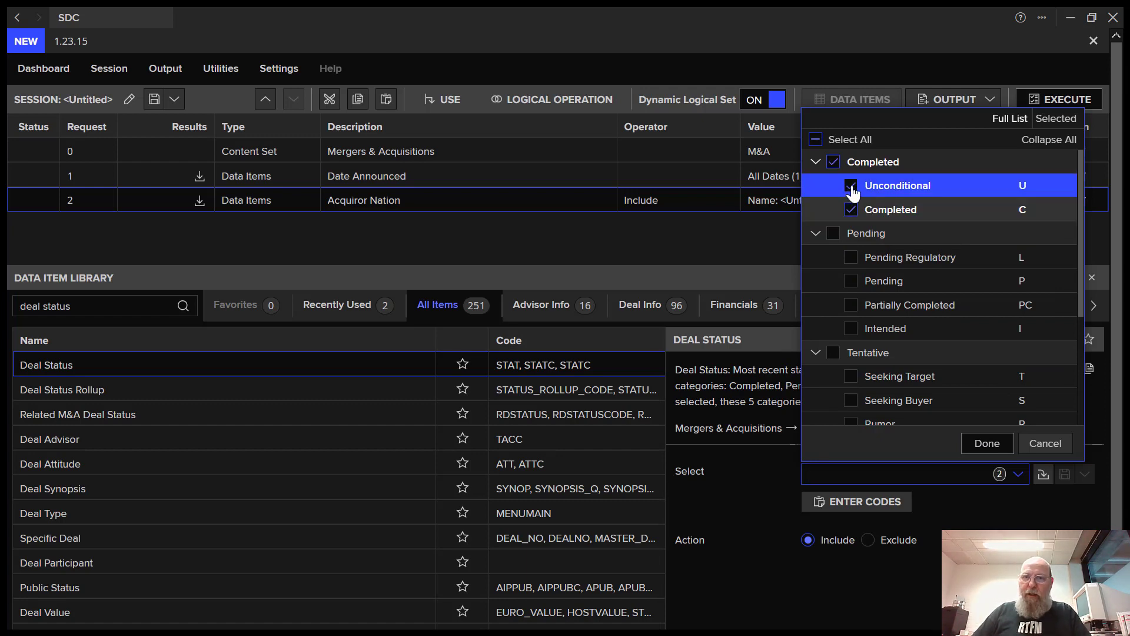
pyautogui.click(1001, 442)
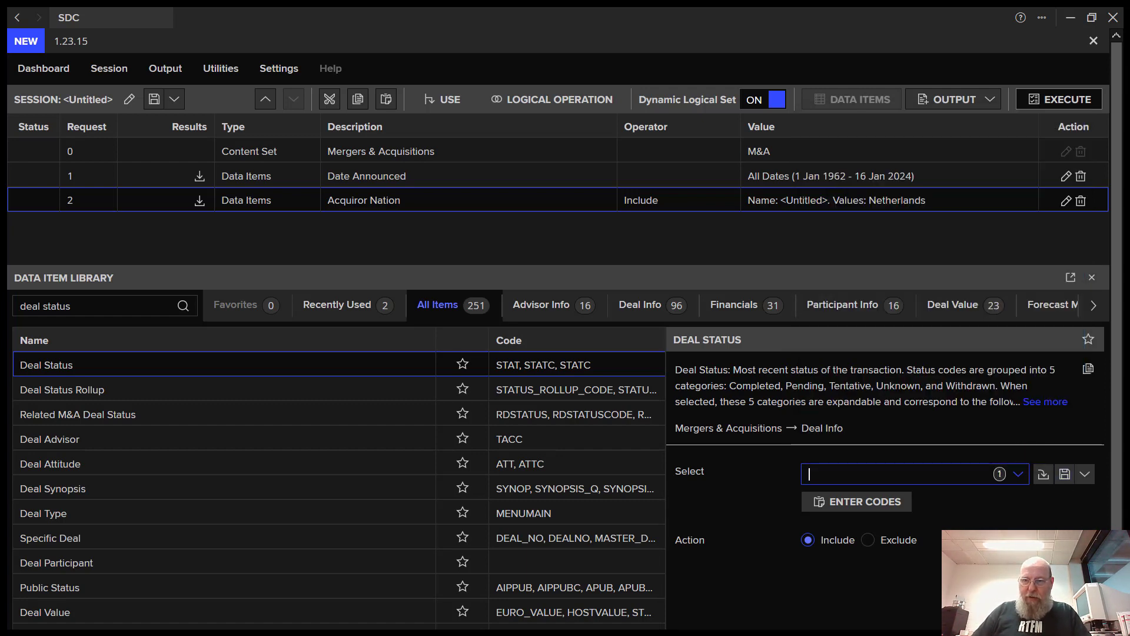
pyautogui.scroll(-1, 565, 318)
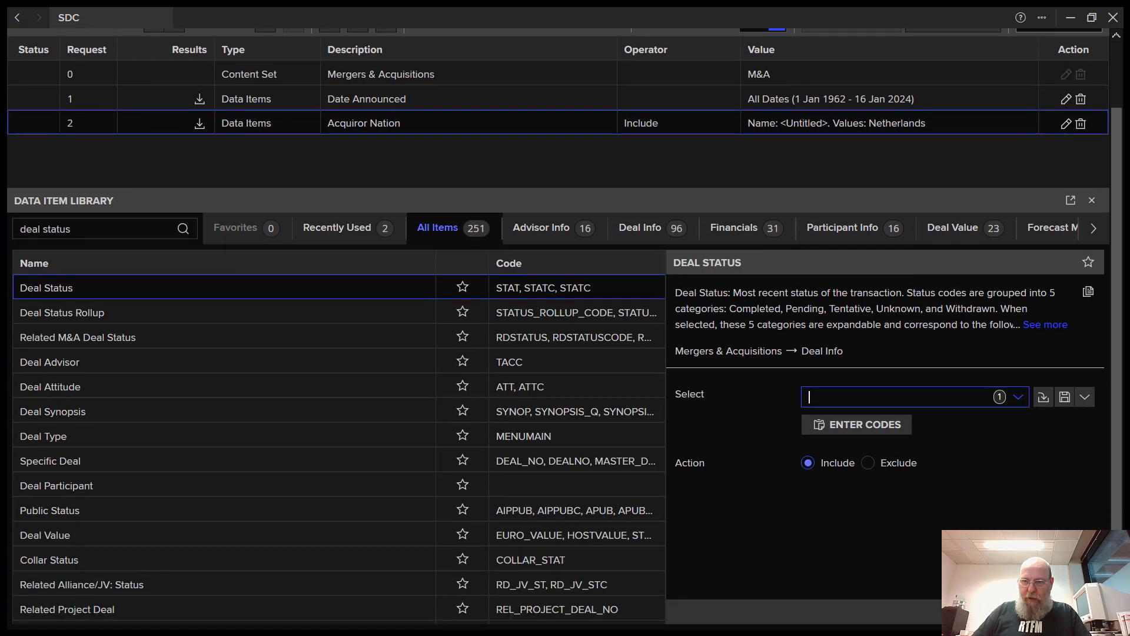
pyautogui.click(1036, 611)
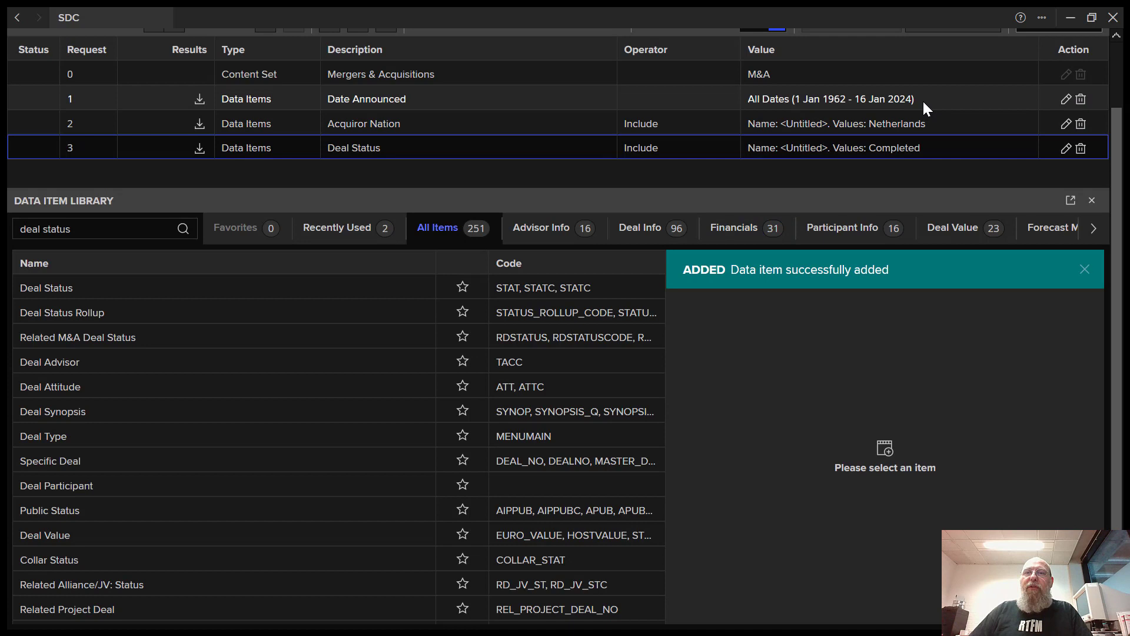
# - Give the Date Announced criterion a custom start date of 1 January 2015
pyautogui.click(1066, 101)
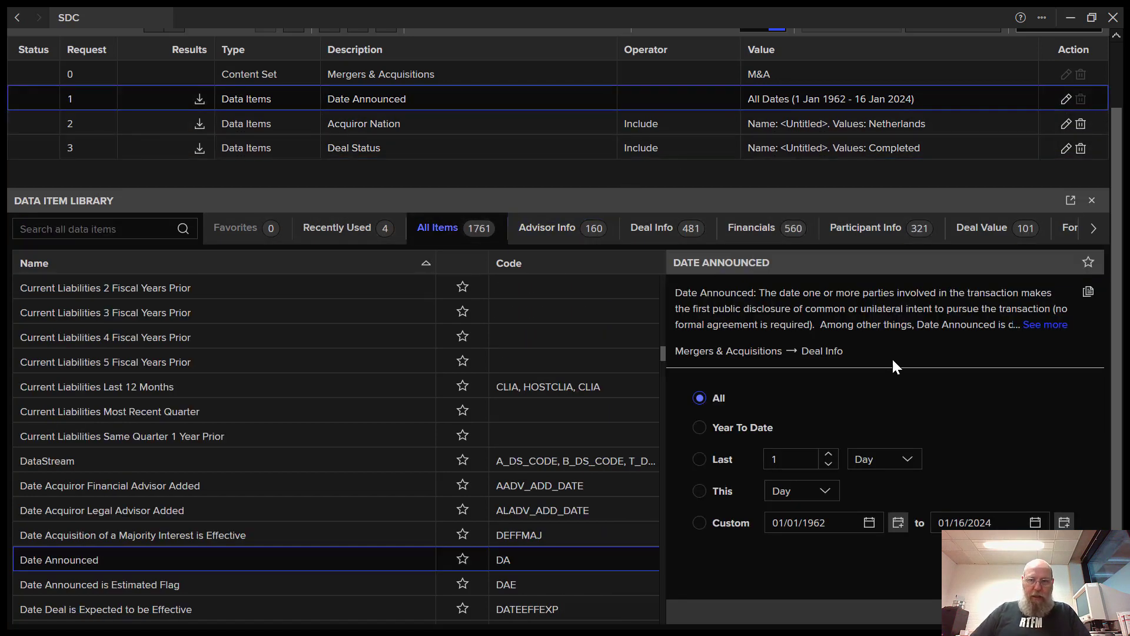
pyautogui.click(897, 523)
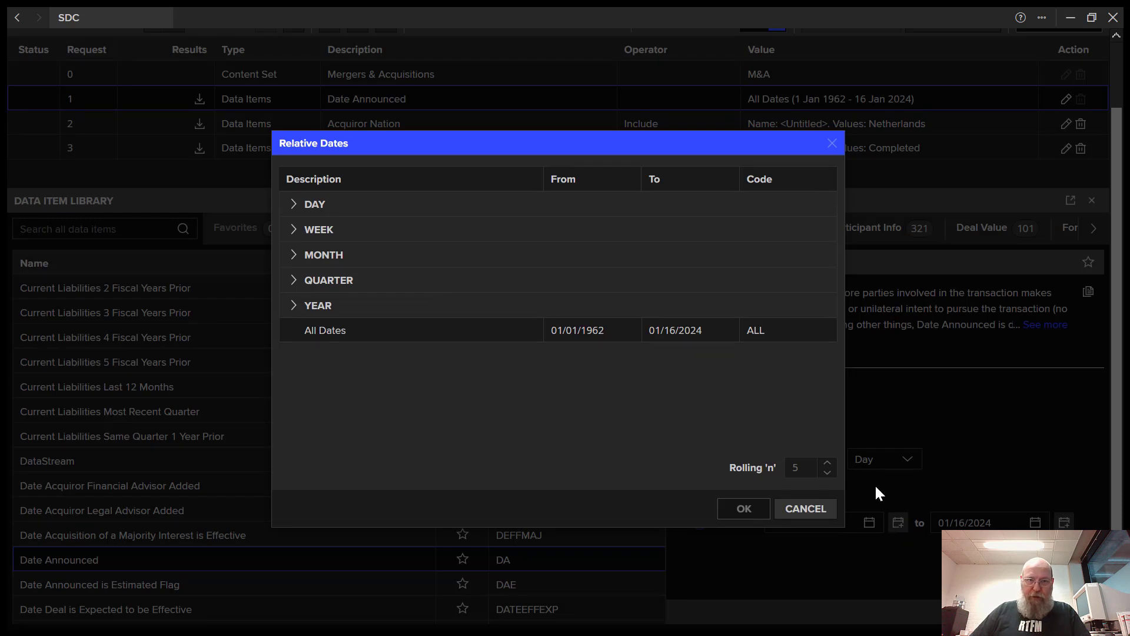
pyautogui.click(832, 145)
pyautogui.click(842, 523)
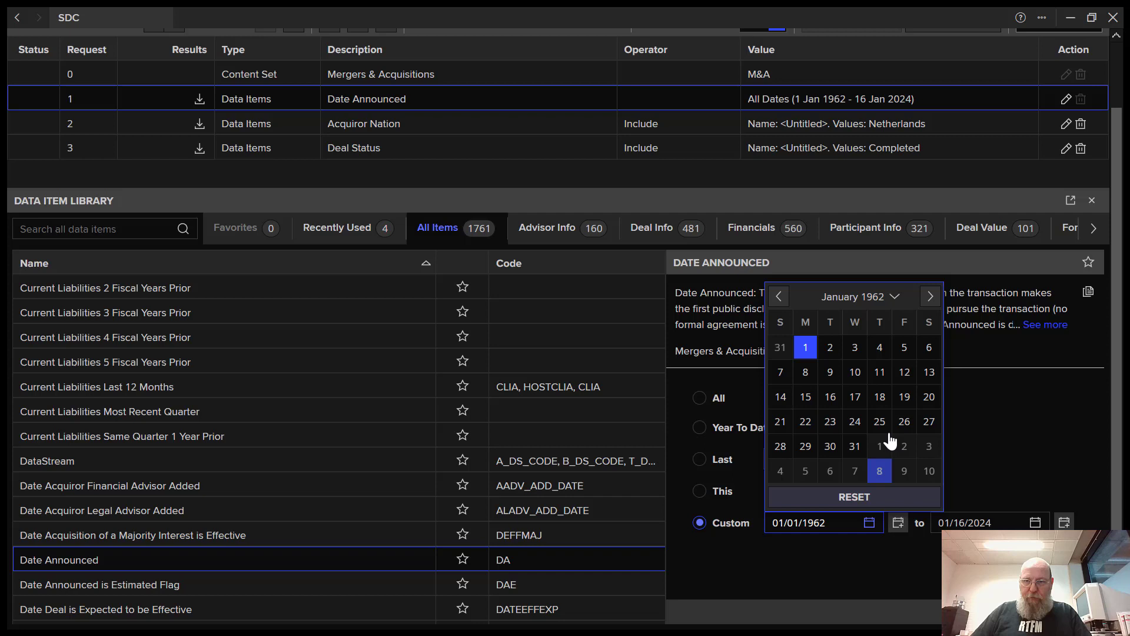
pyautogui.click(882, 301)
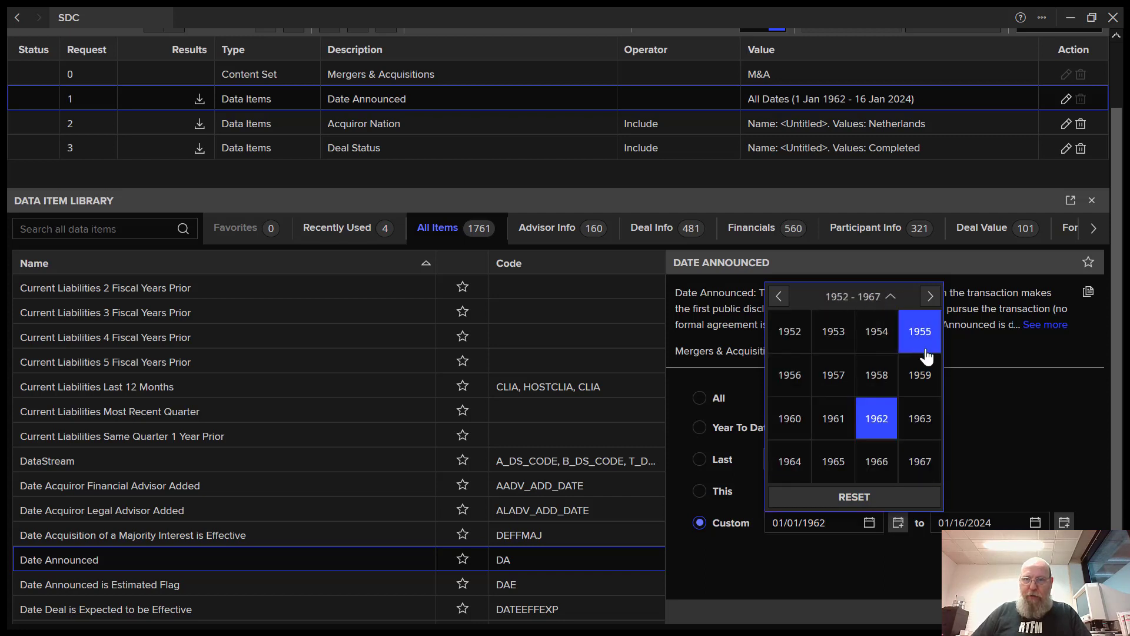
pyautogui.click(931, 298)
pyautogui.click(931, 297)
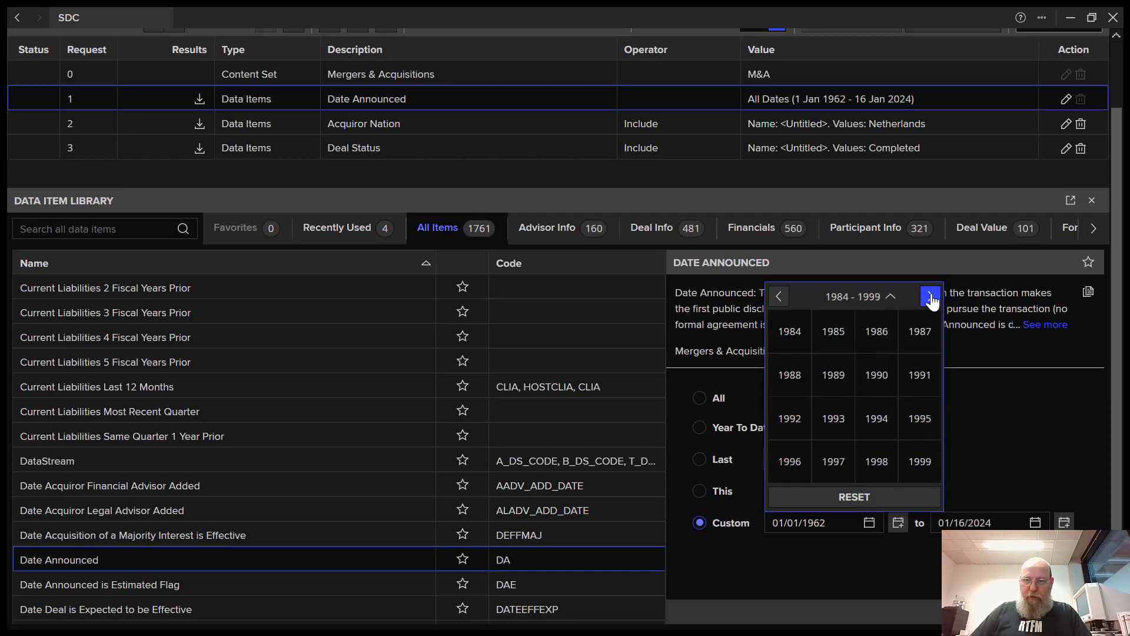
pyautogui.click(931, 298)
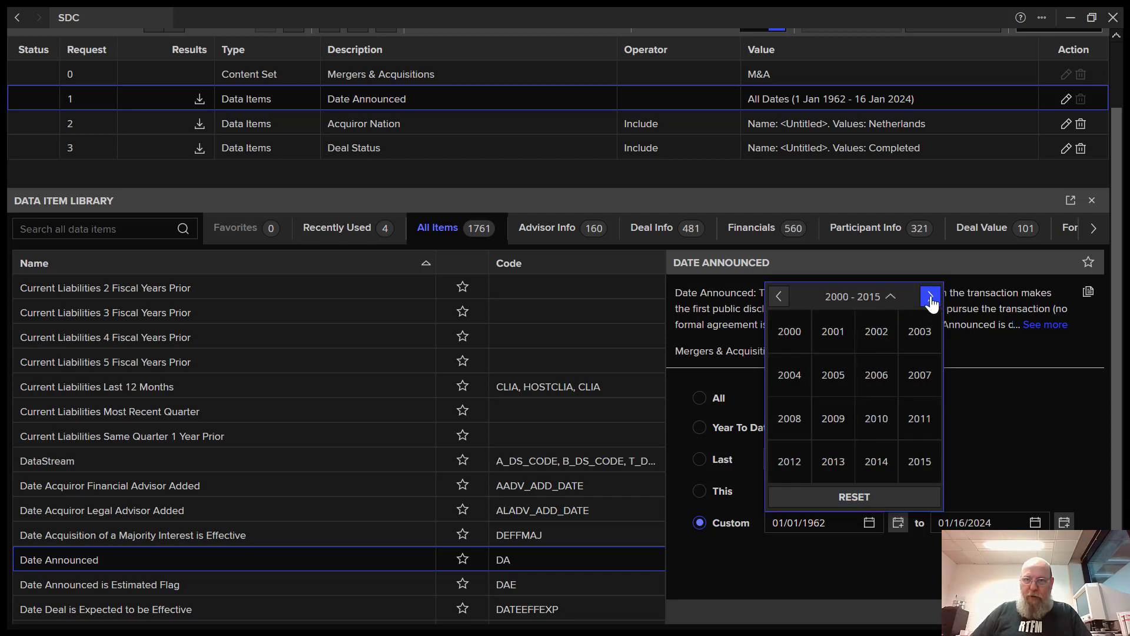
pyautogui.click(920, 461)
pyautogui.click(875, 332)
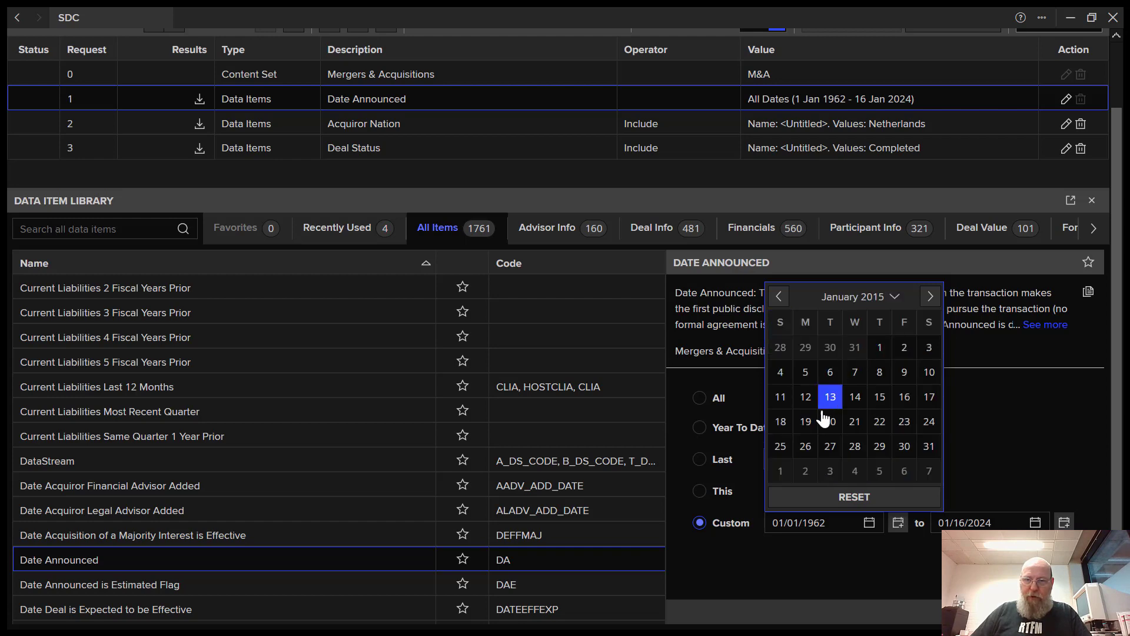
pyautogui.click(875, 348)
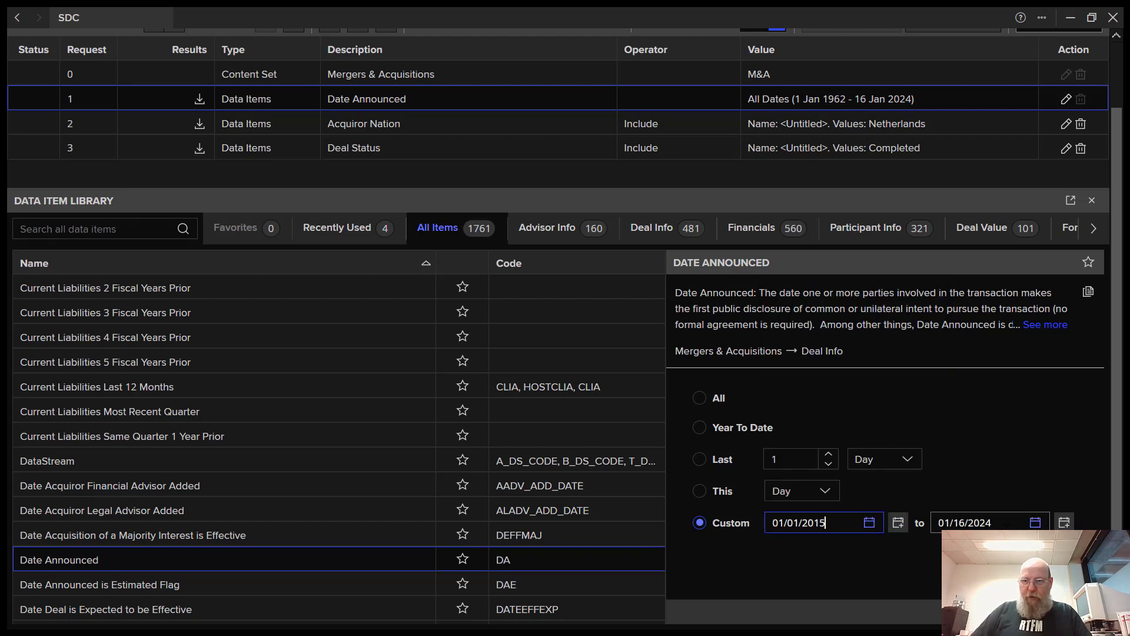
# - Save the 01/01/2015–01/16/2024 date range and execute the query, leaving 6194 deals
pyautogui.press('Return')
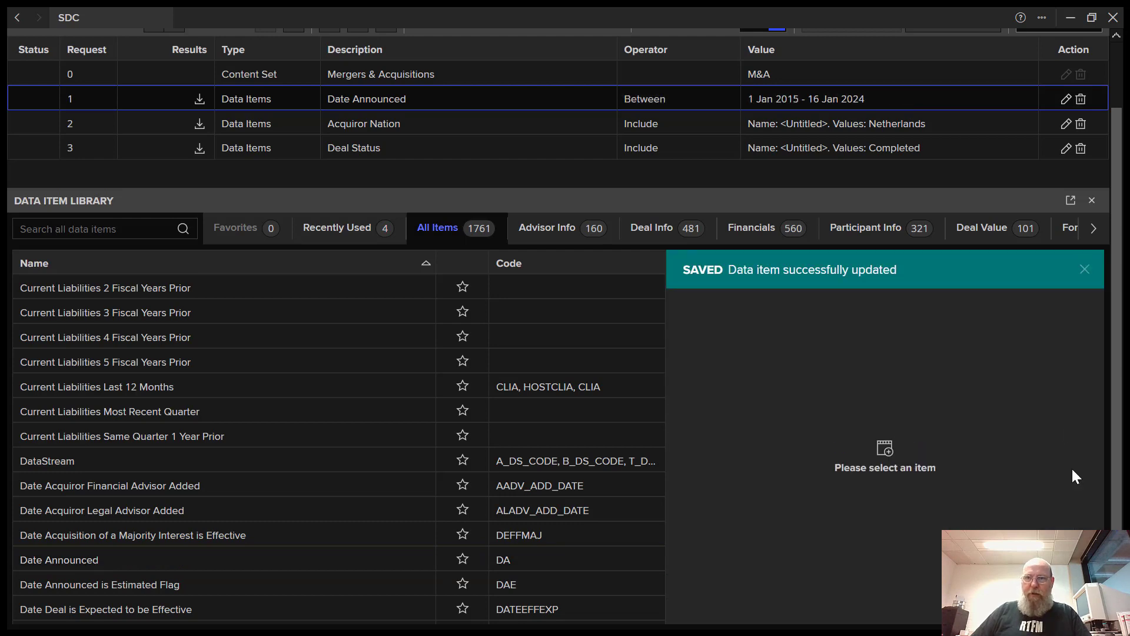
pyautogui.scroll(2, 1117, 106)
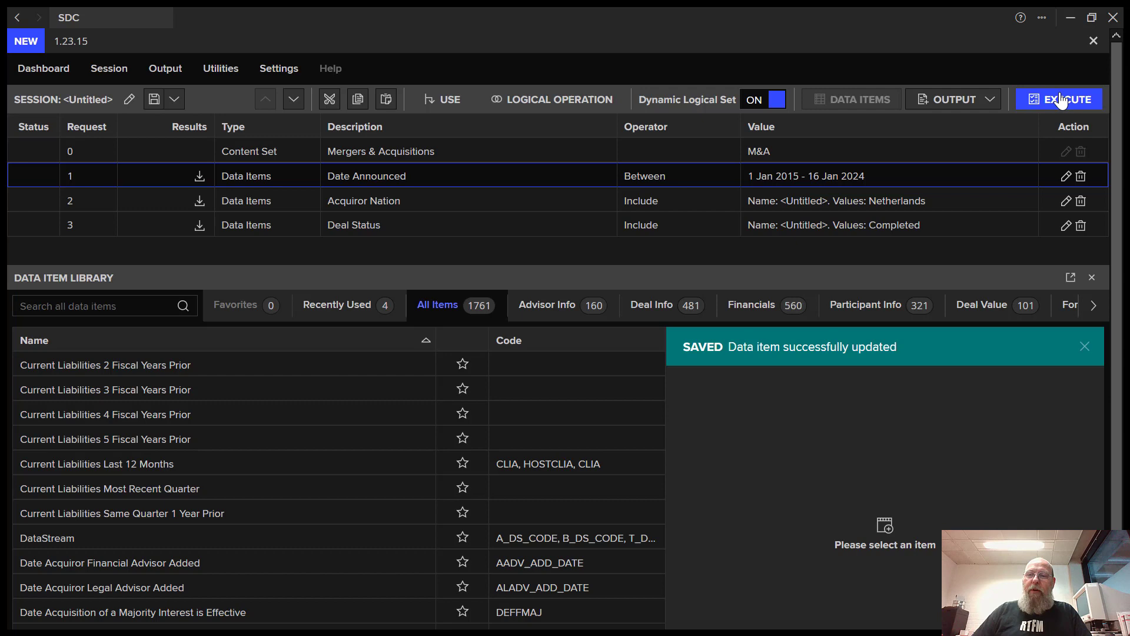
pyautogui.click(1066, 103)
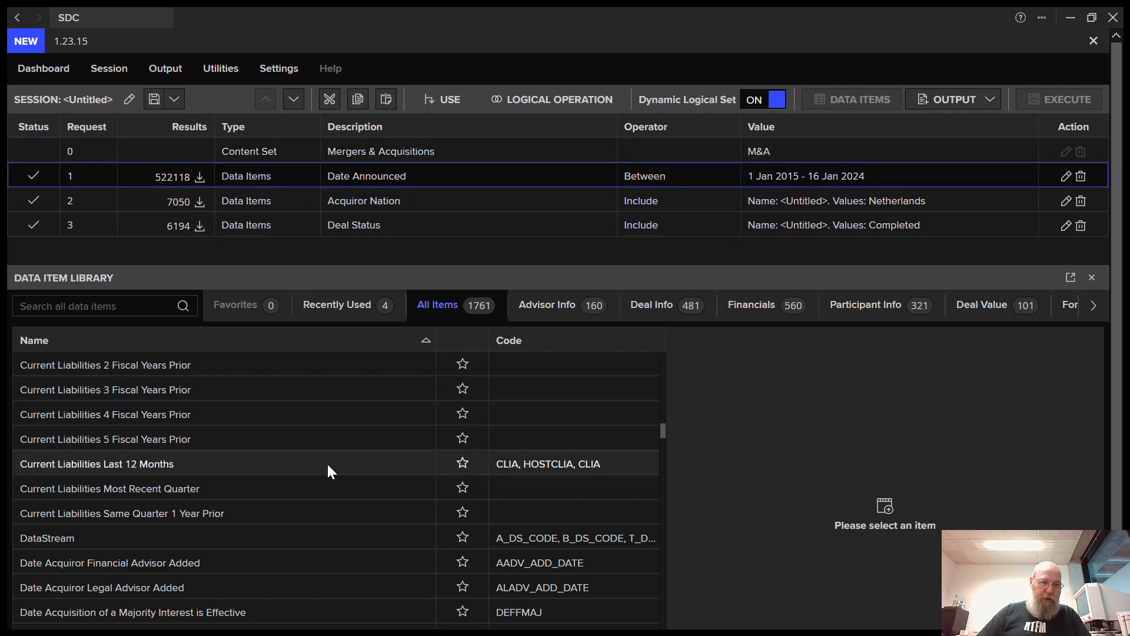
# - Search the data item library for 'industry', then 'sic', to list SIC items
pyautogui.click(94, 307)
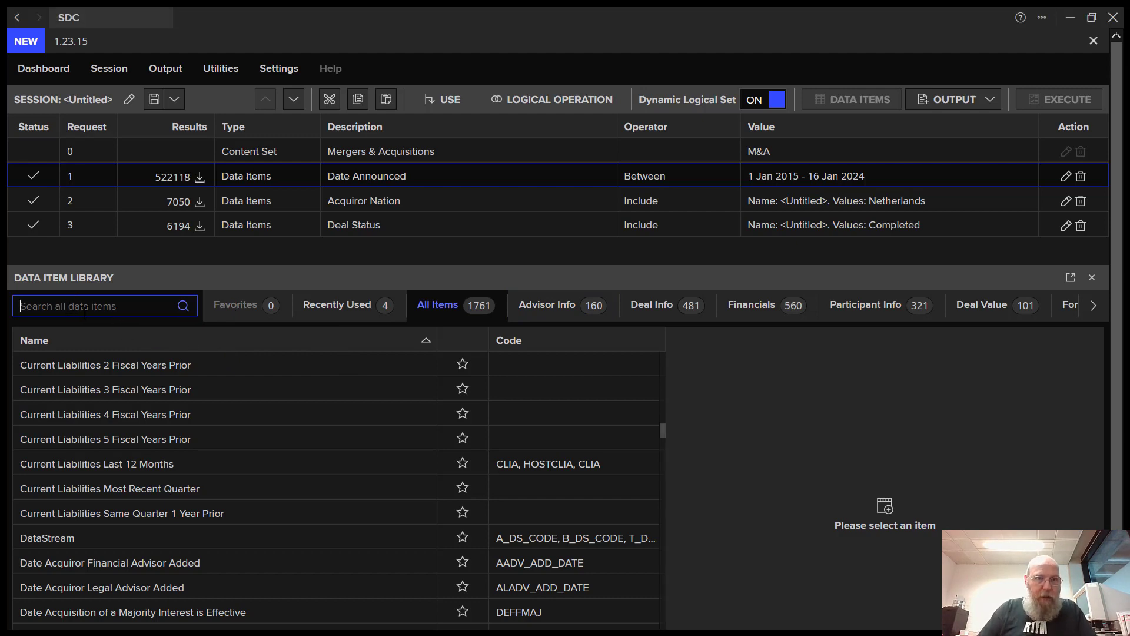
pyautogui.write('i')
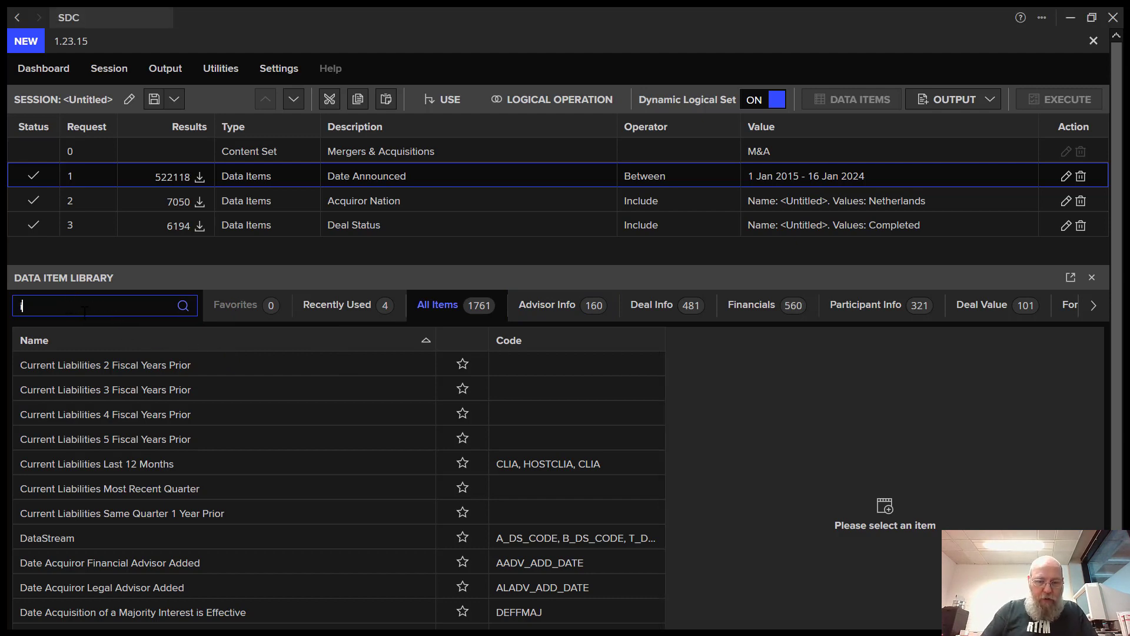
pyautogui.write('ndustry')
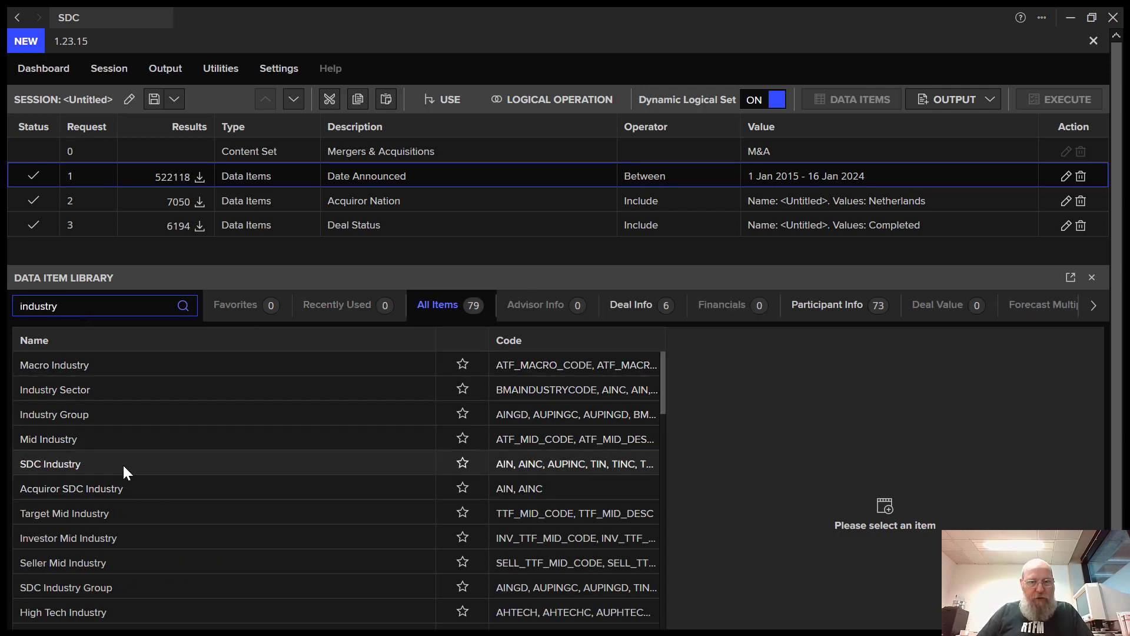
pyautogui.moveTo(77, 309); pyautogui.dragTo(5, 306)
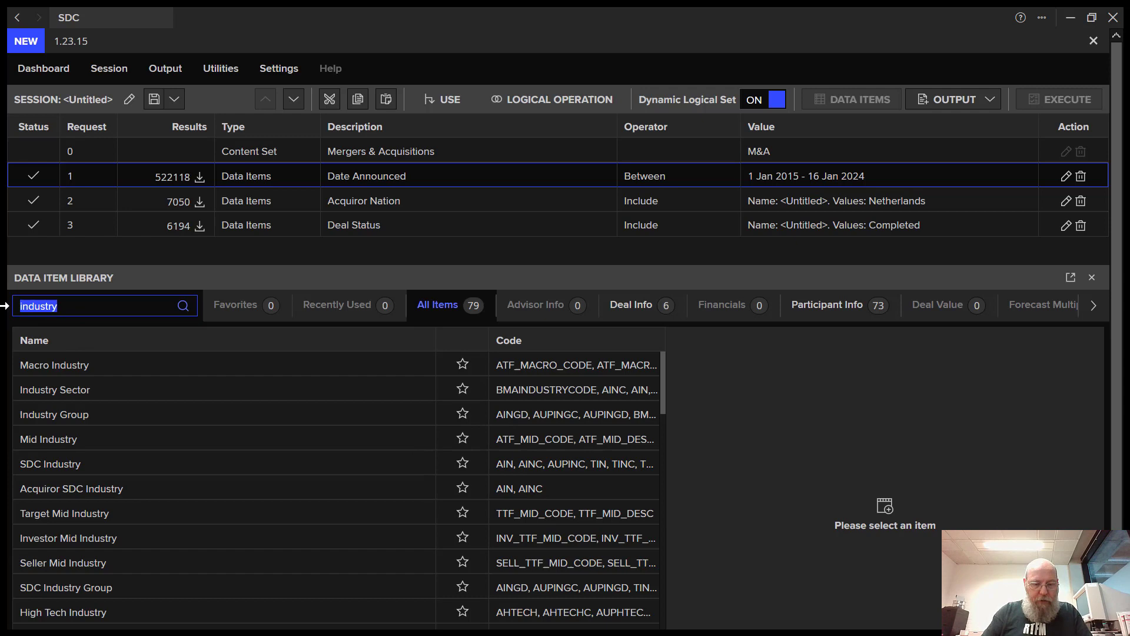
pyautogui.write('sic')
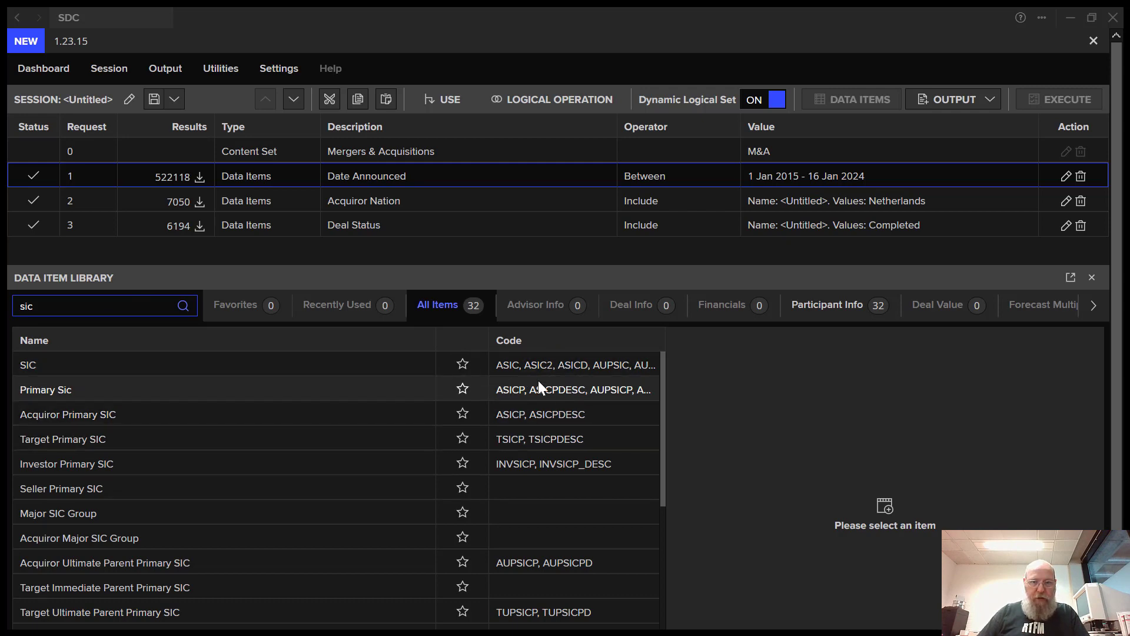
# - Set the Primary Sic item to the Construction Firms industry code list
pyautogui.click(44, 389)
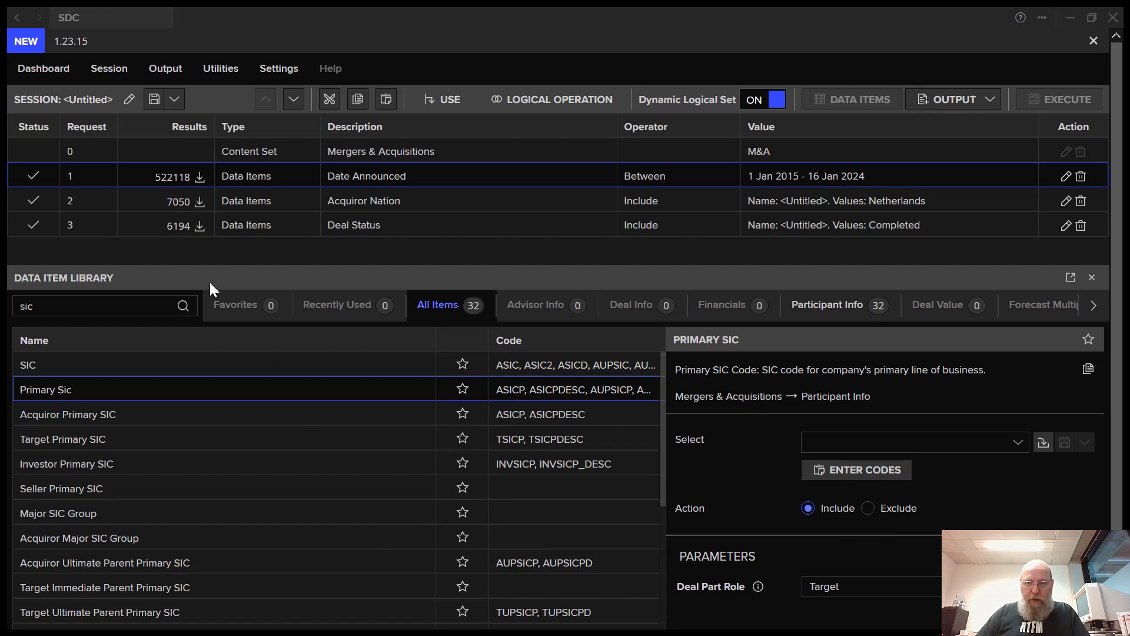
pyautogui.click(983, 444)
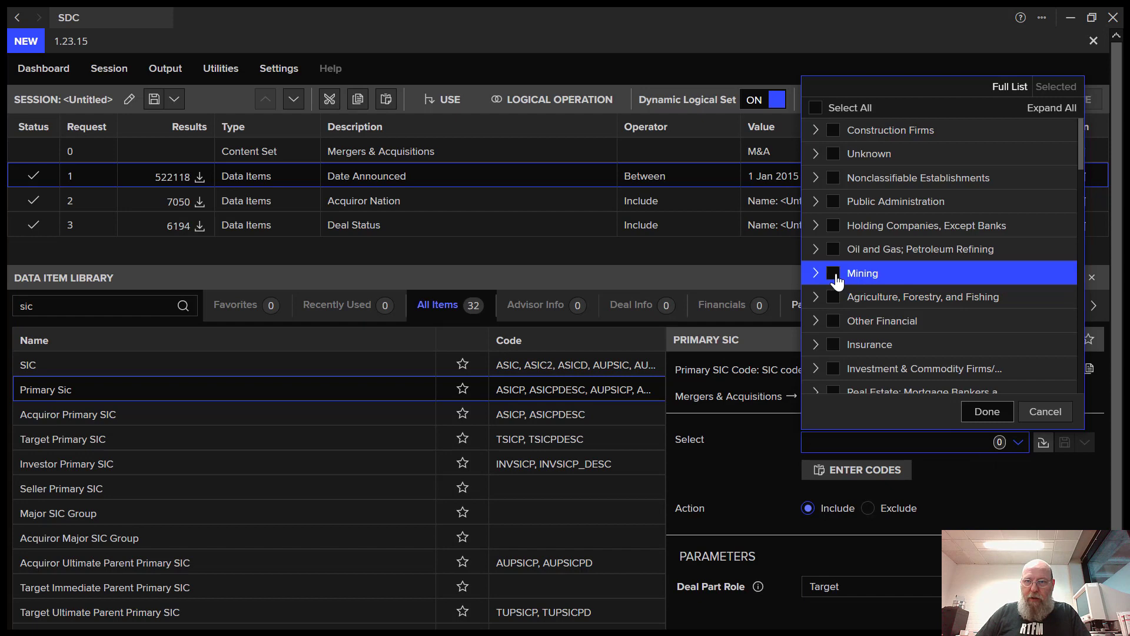
pyautogui.click(834, 130)
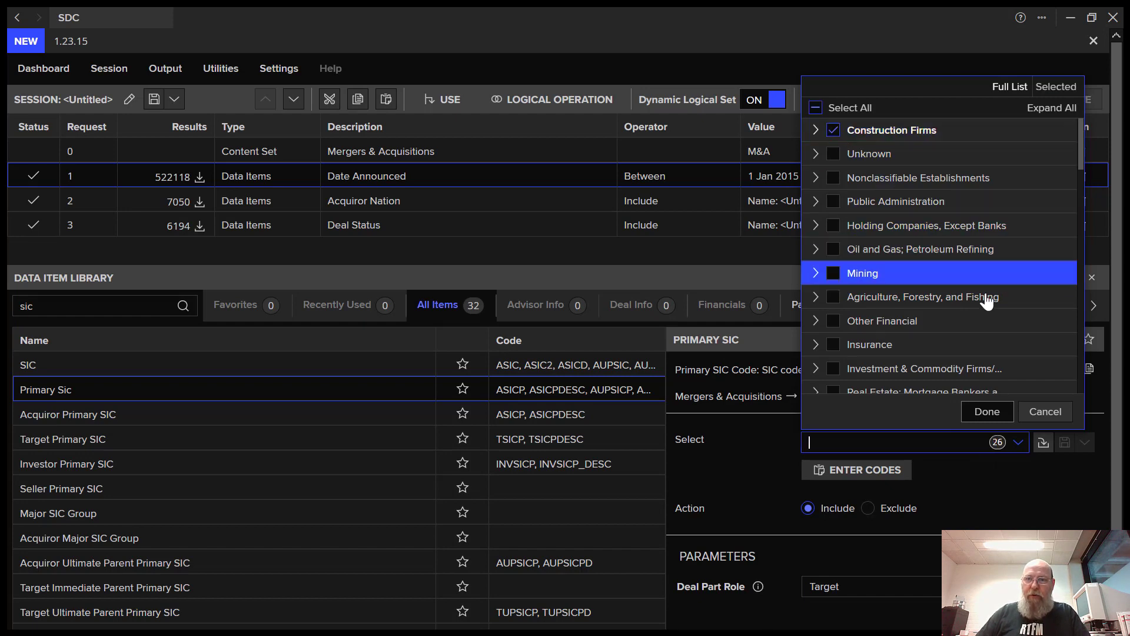
pyautogui.click(999, 418)
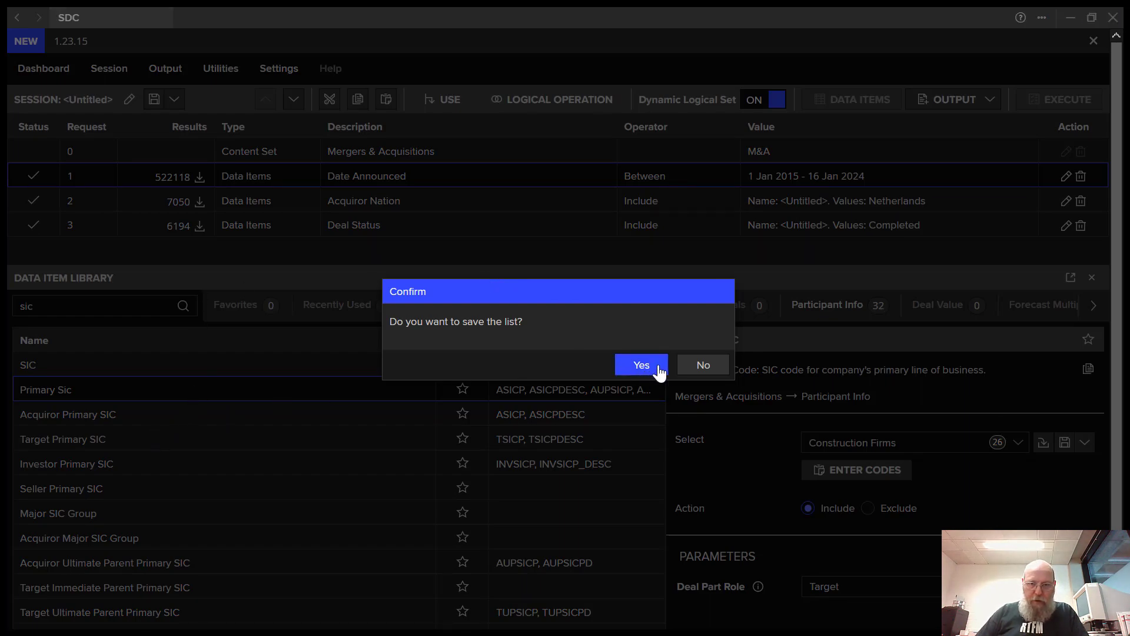
pyautogui.click(703, 367)
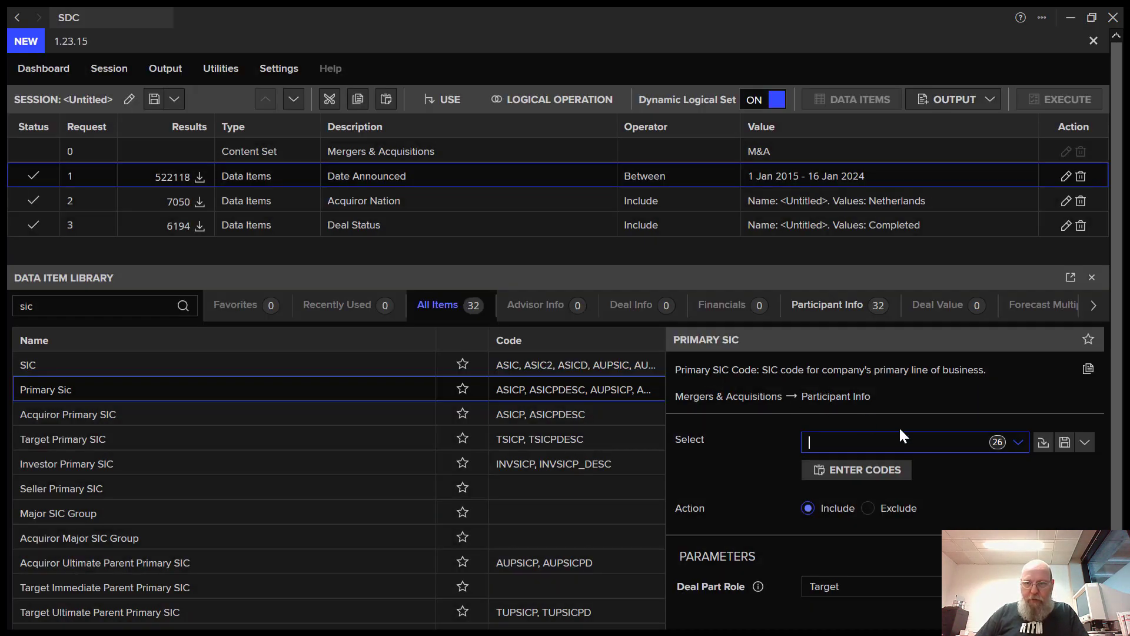
# - Make Acquiror the only Deal Part Role and add the Primary Sic criterion
pyautogui.click(904, 585)
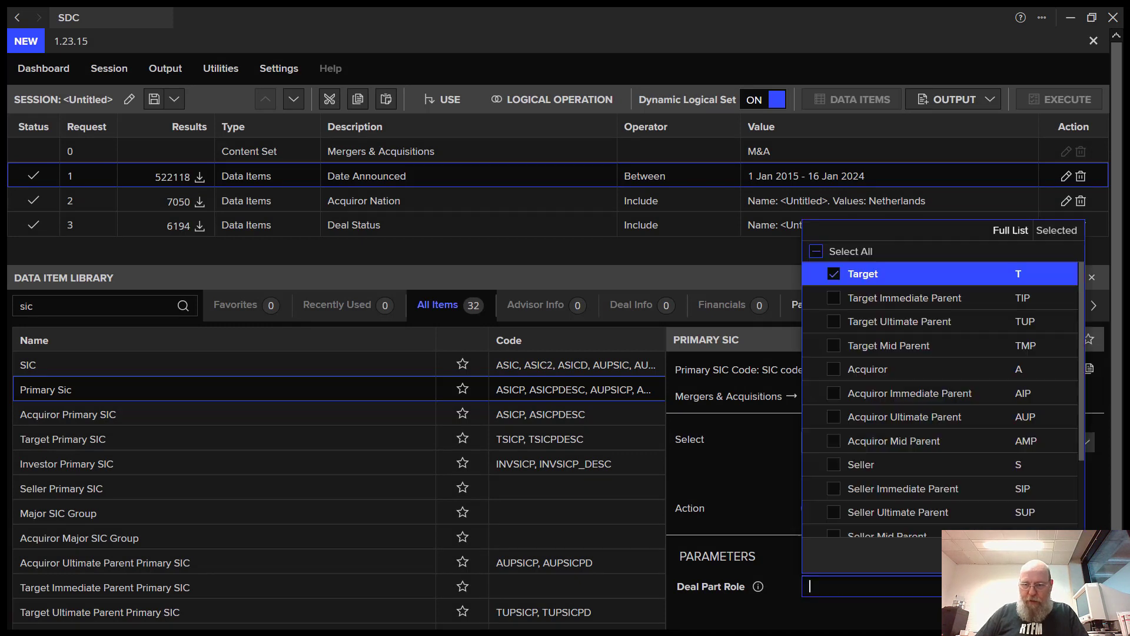
pyautogui.click(836, 371)
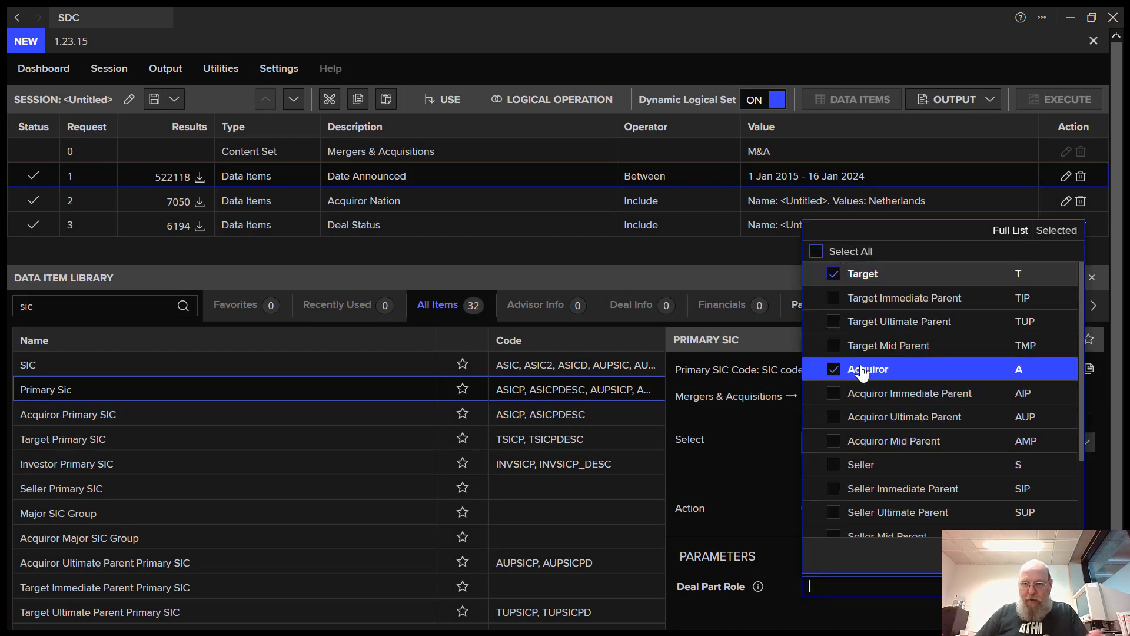
pyautogui.click(835, 275)
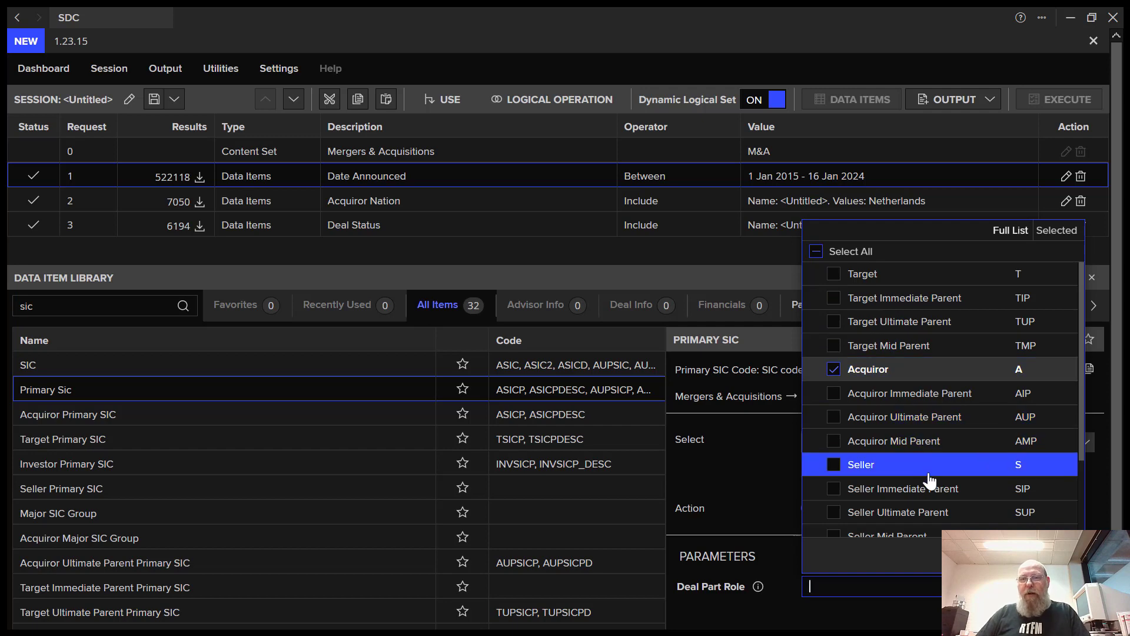
pyautogui.press('Escape')
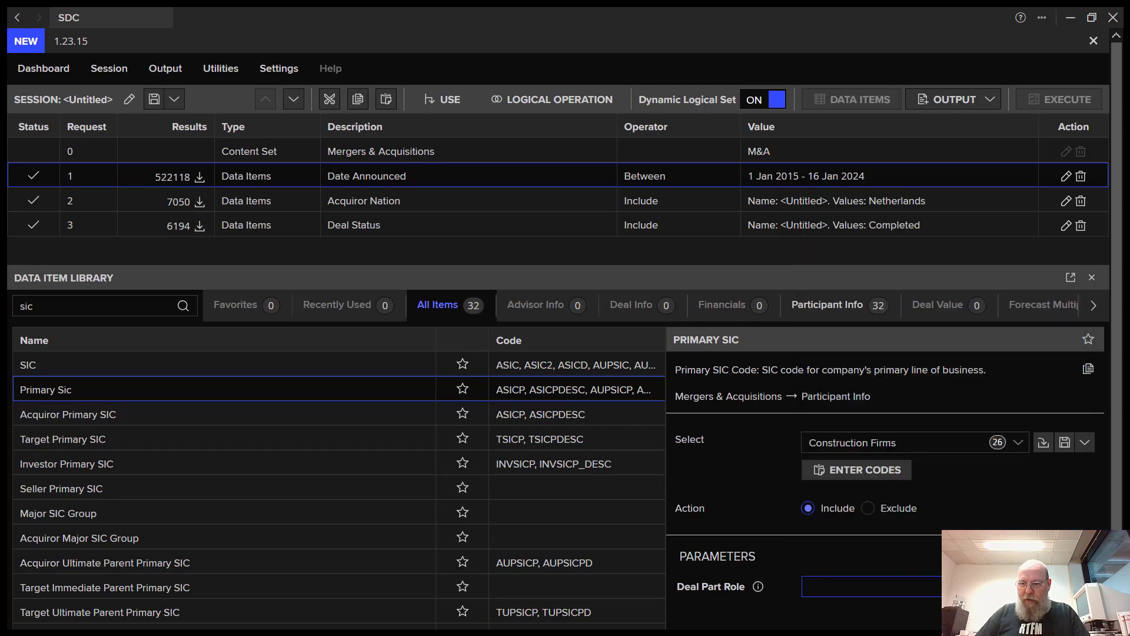
pyautogui.scroll(-2, 559, 353)
pyautogui.press('Return')
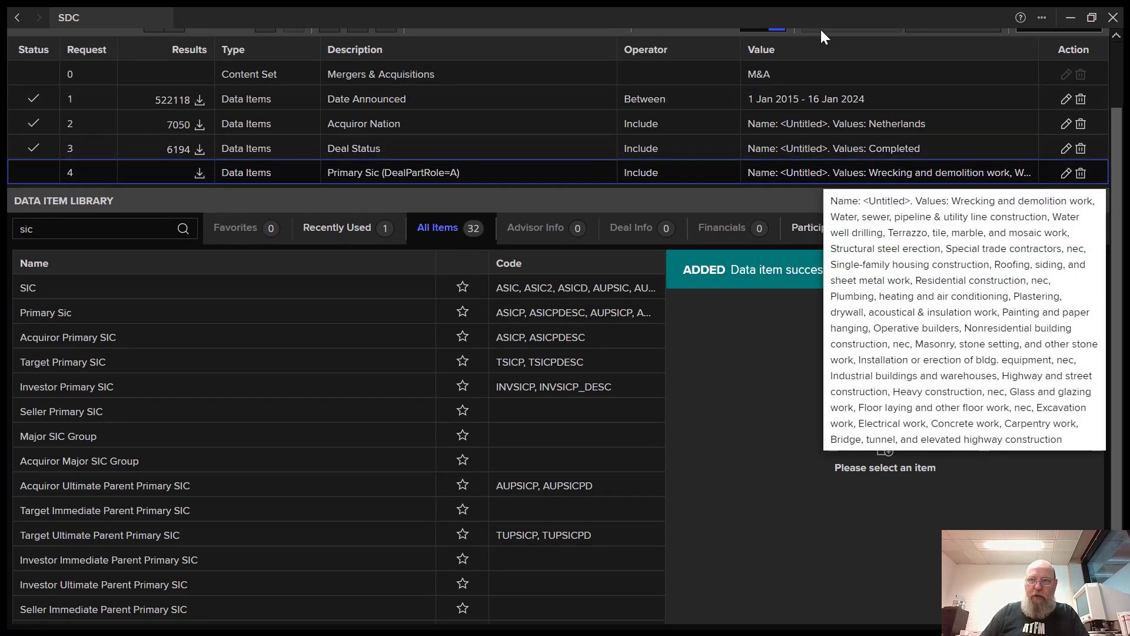
# - Execute the screen again so results narrow to 129 construction-acquiror deals
pyautogui.scroll(3, 1121, 76)
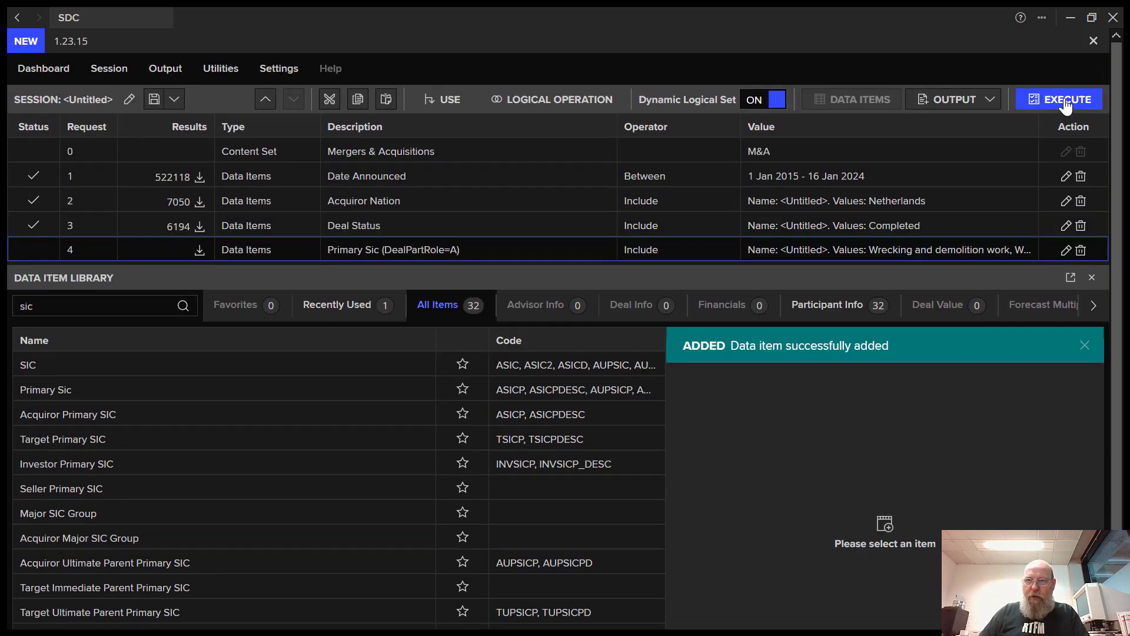
pyautogui.click(1047, 100)
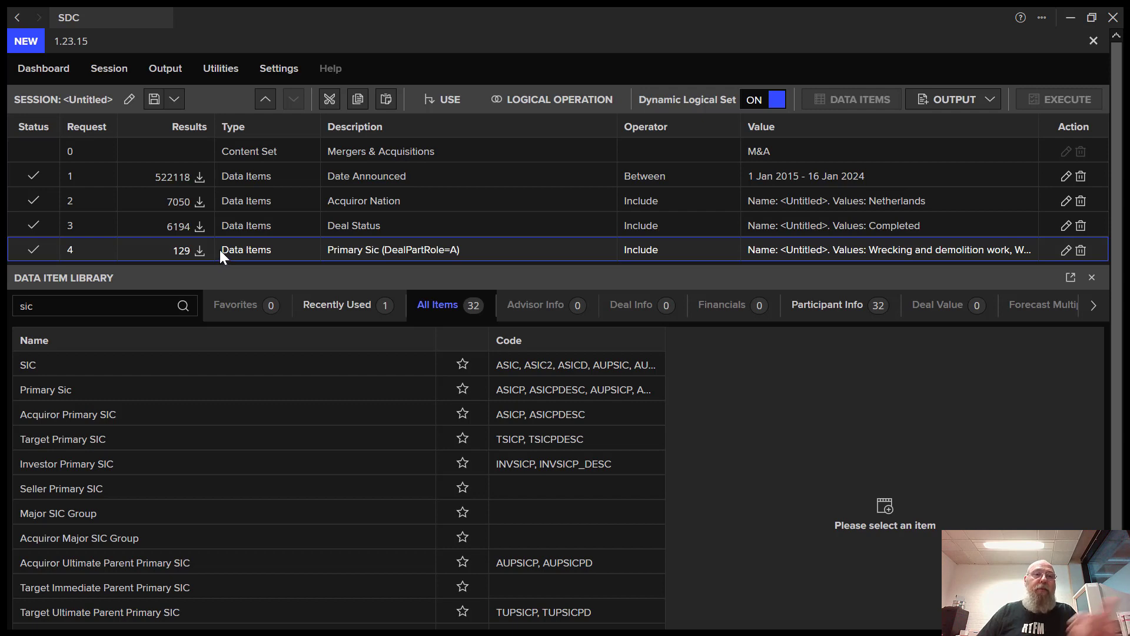
# - Open the session's Output menu to reach Report > New Custom
pyautogui.click(131, 72)
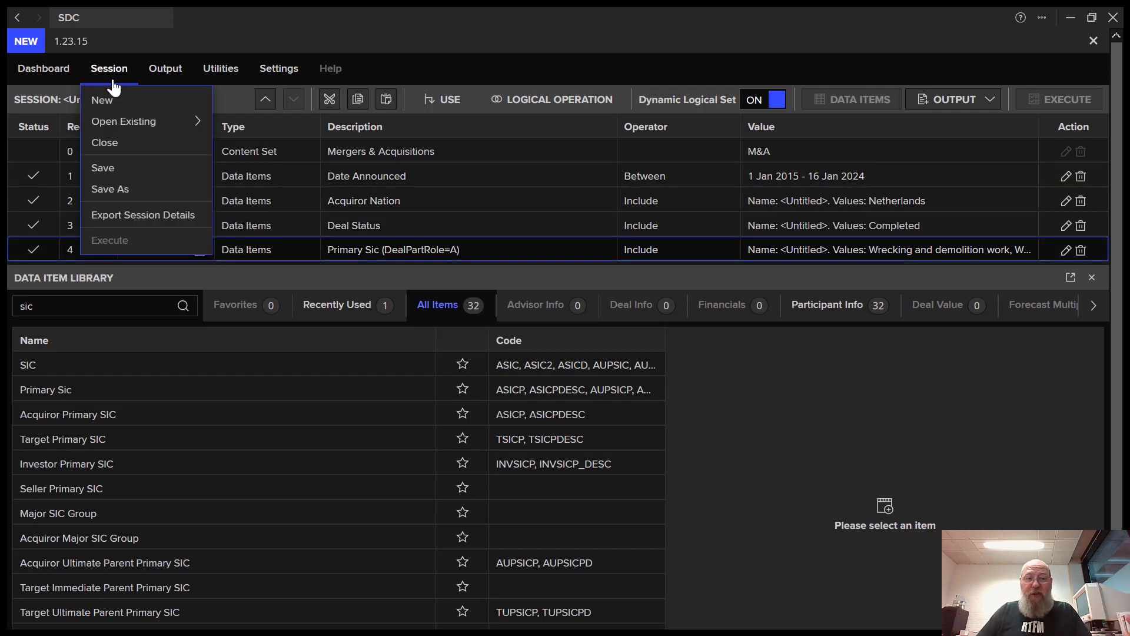
pyautogui.moveTo(159, 69)
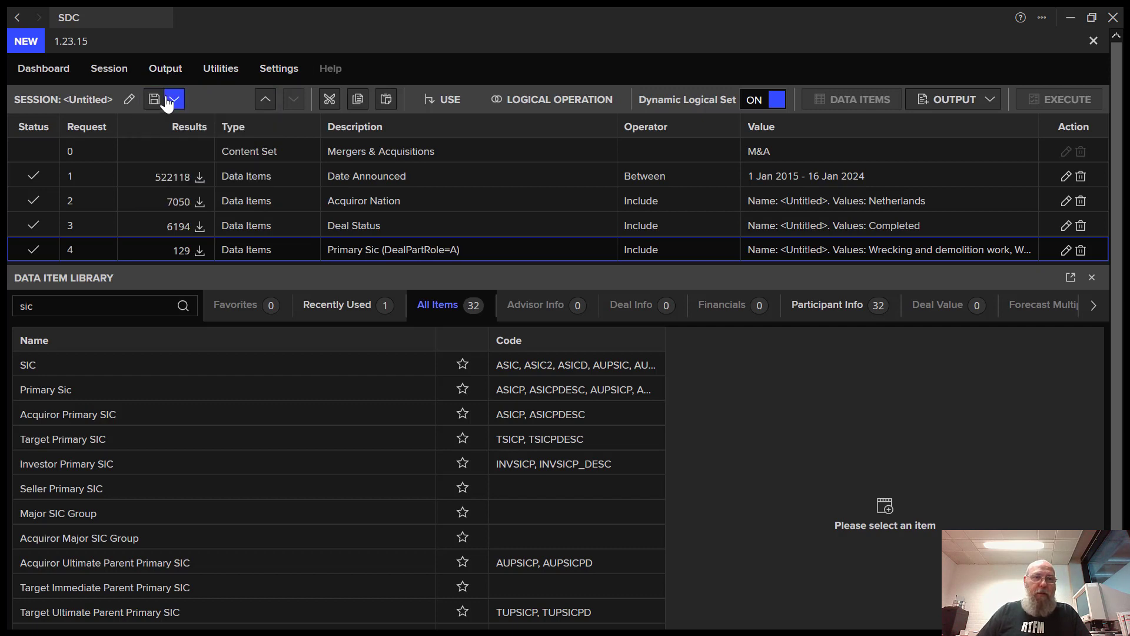
pyautogui.moveTo(195, 101)
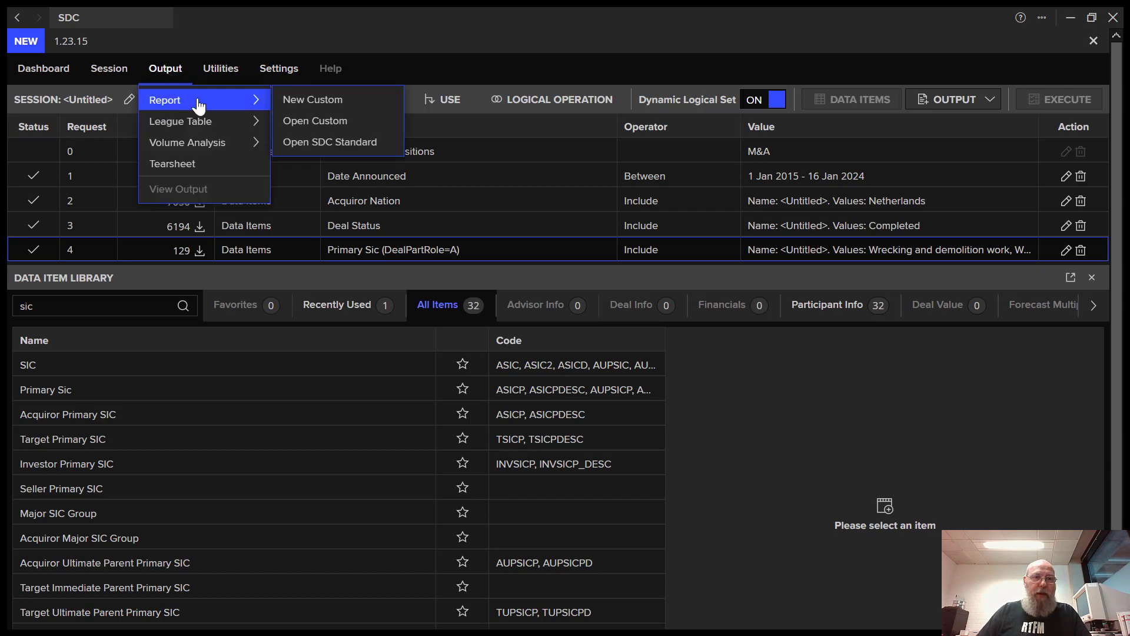
# - Start a new custom report and add SDC Deal No from an 'sdc' search
pyautogui.click(353, 103)
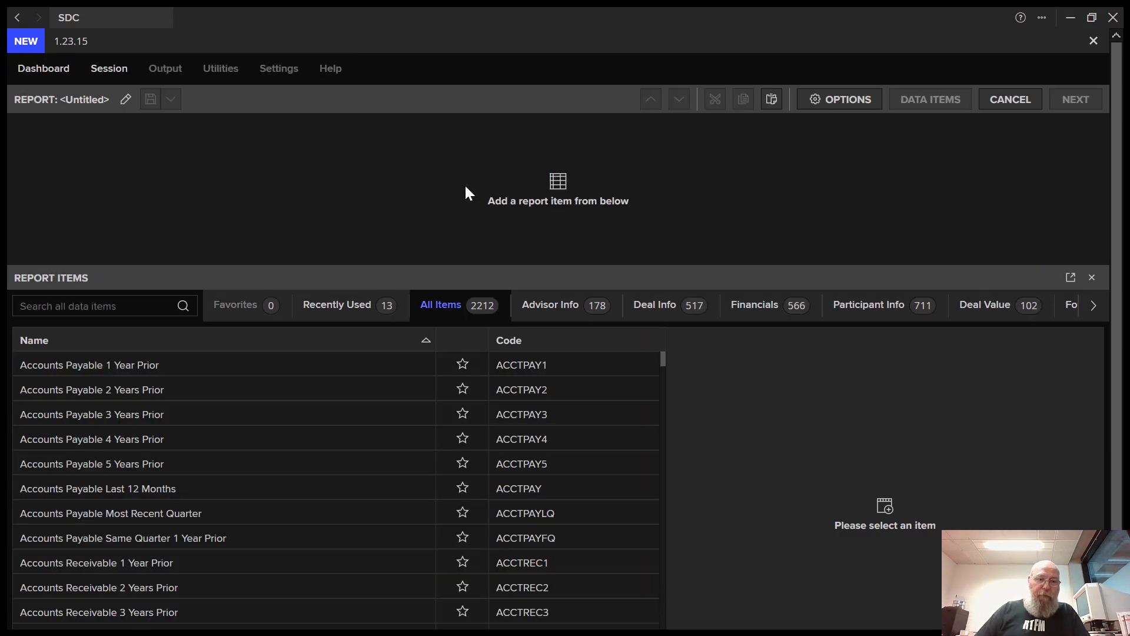
pyautogui.click(95, 306)
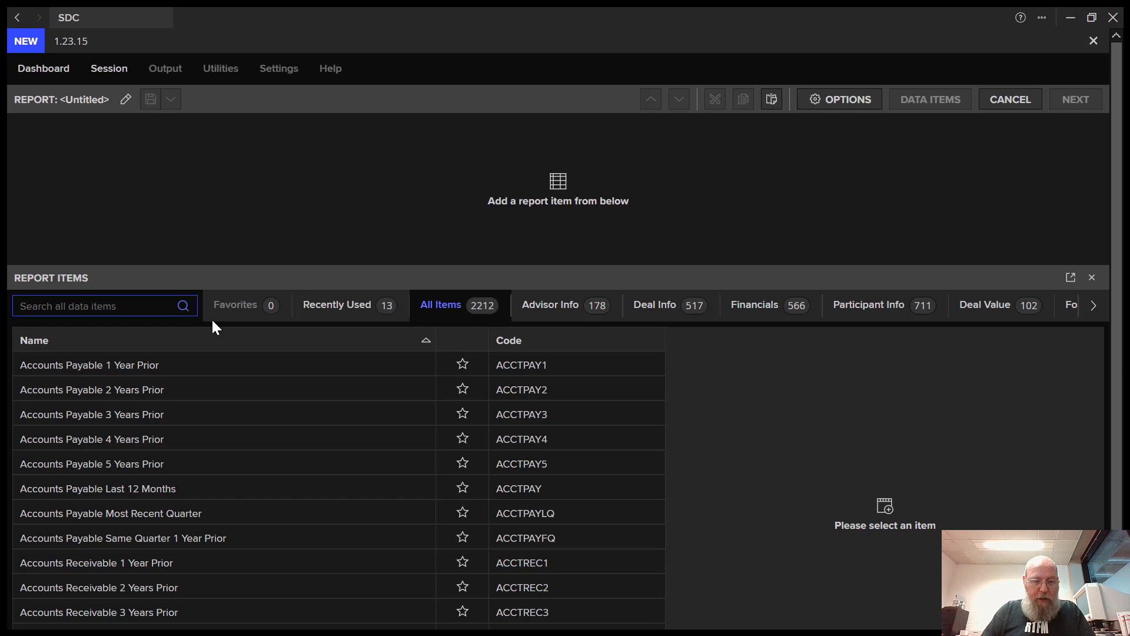
pyautogui.write('sdc')
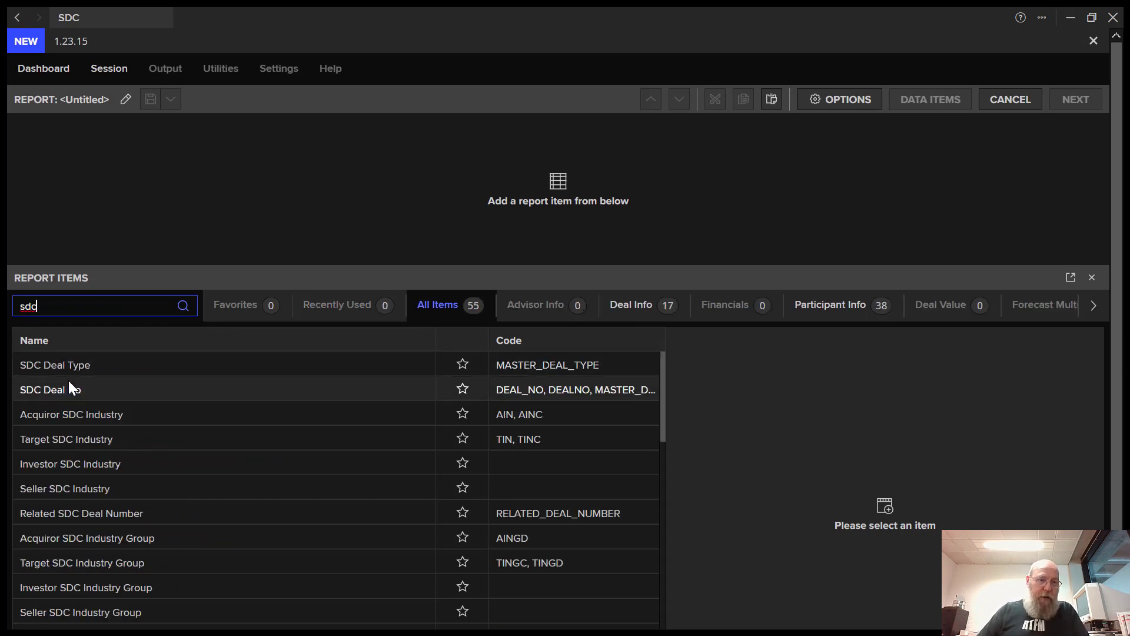
pyautogui.click(66, 392)
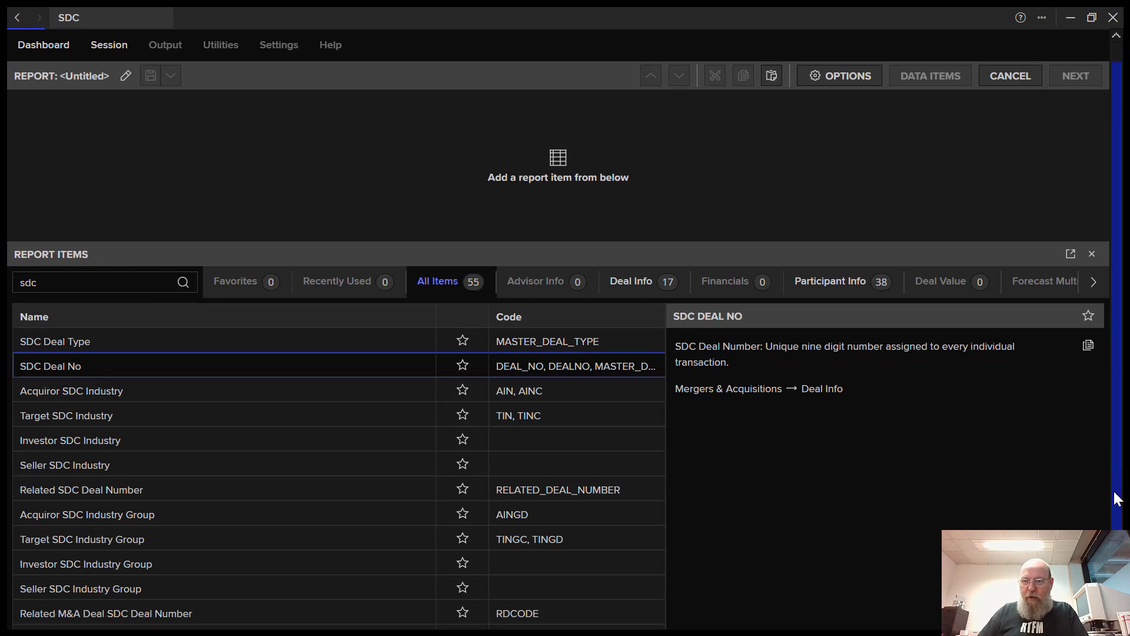
pyautogui.scroll(-2, 1112, 465)
pyautogui.doubleClick(181, 315)
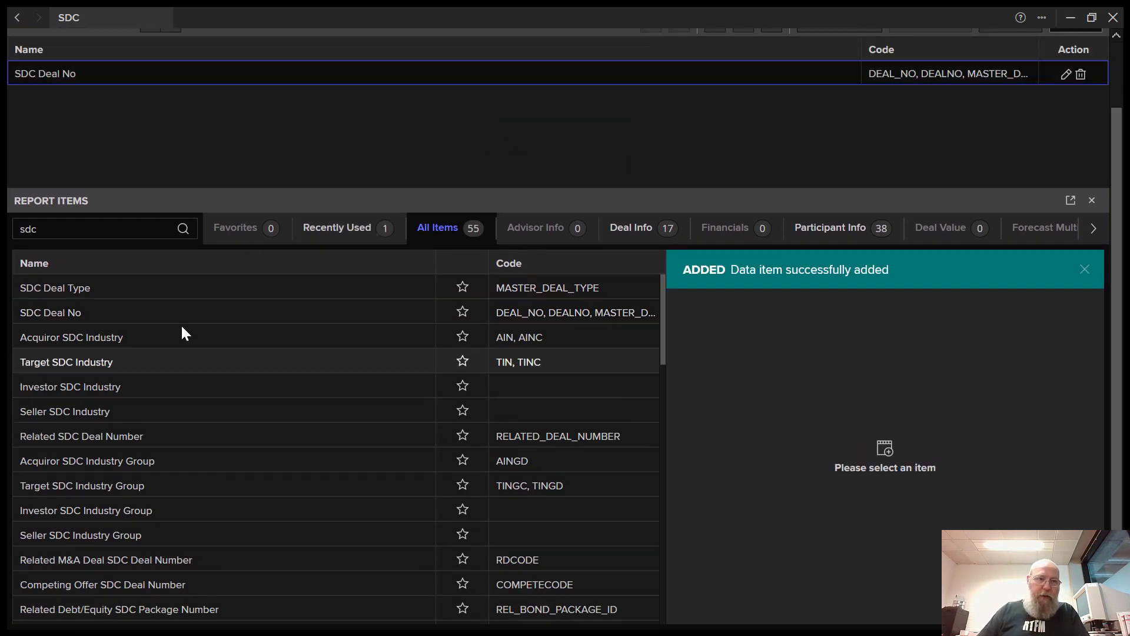
# - Add Acquiror Full Name and Target Full Name from a 'name' search
pyautogui.write('nam')
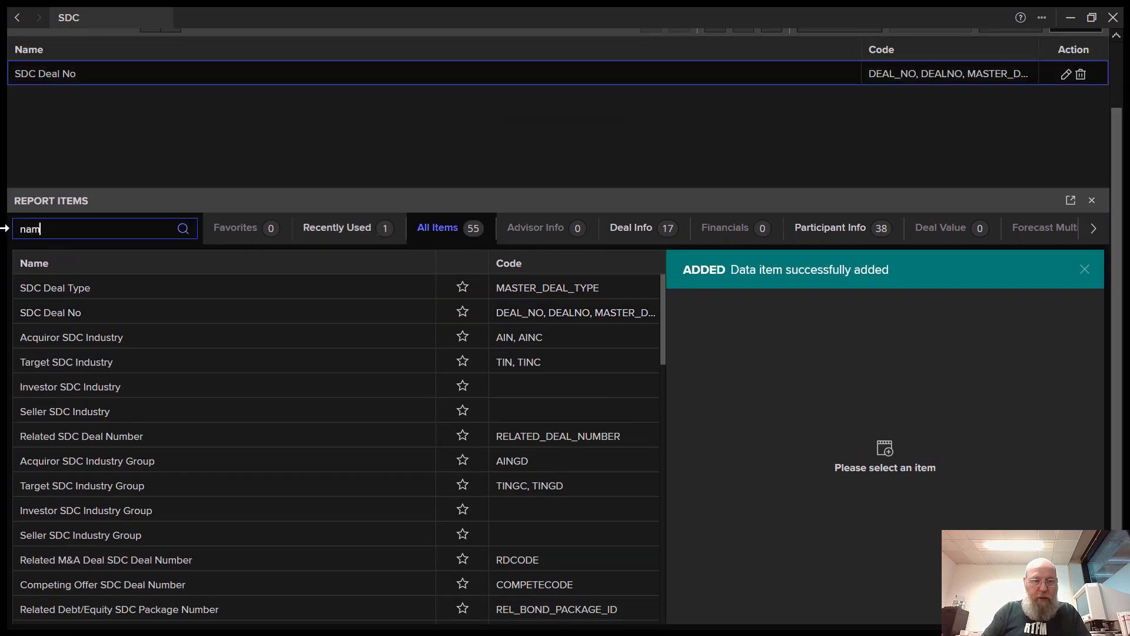
pyautogui.write('e')
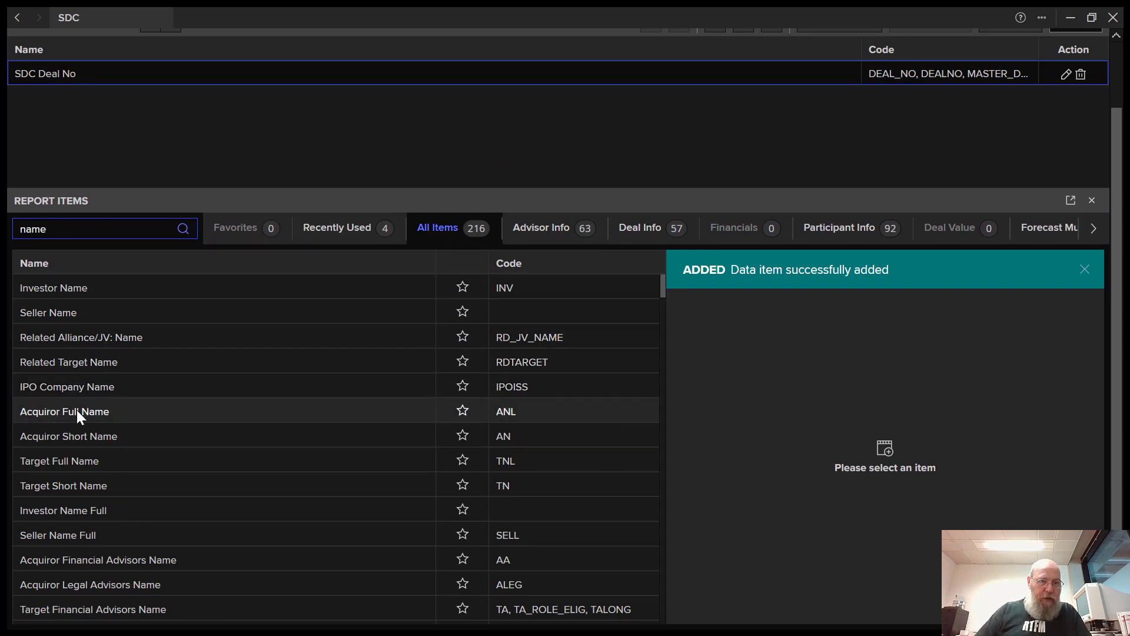
pyautogui.click(76, 413)
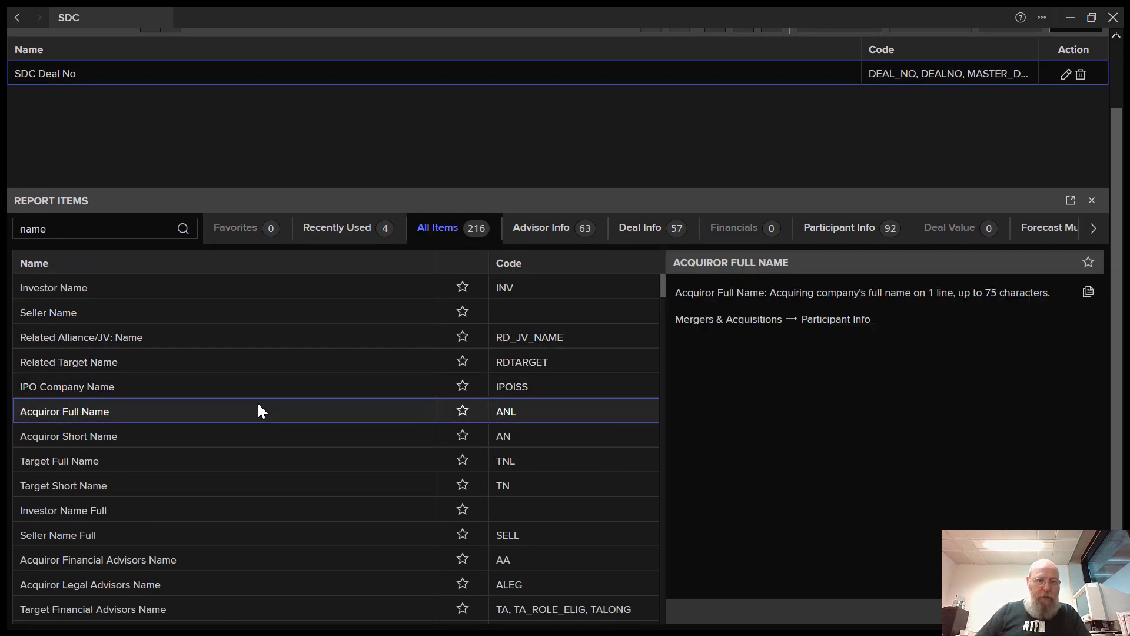
pyautogui.click(972, 611)
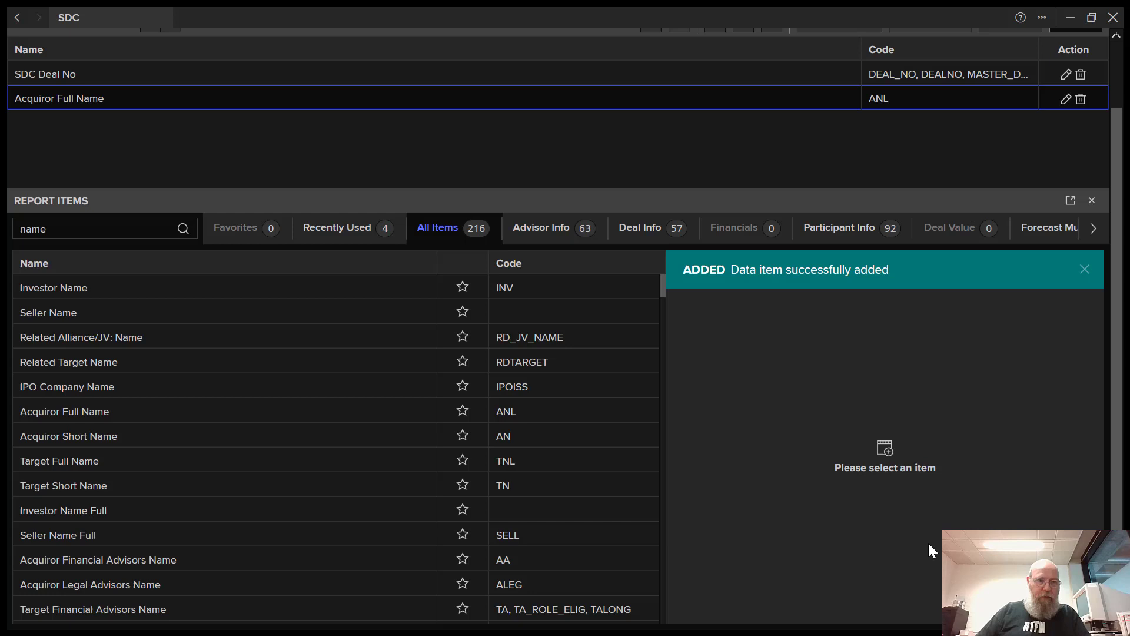
pyautogui.click(65, 462)
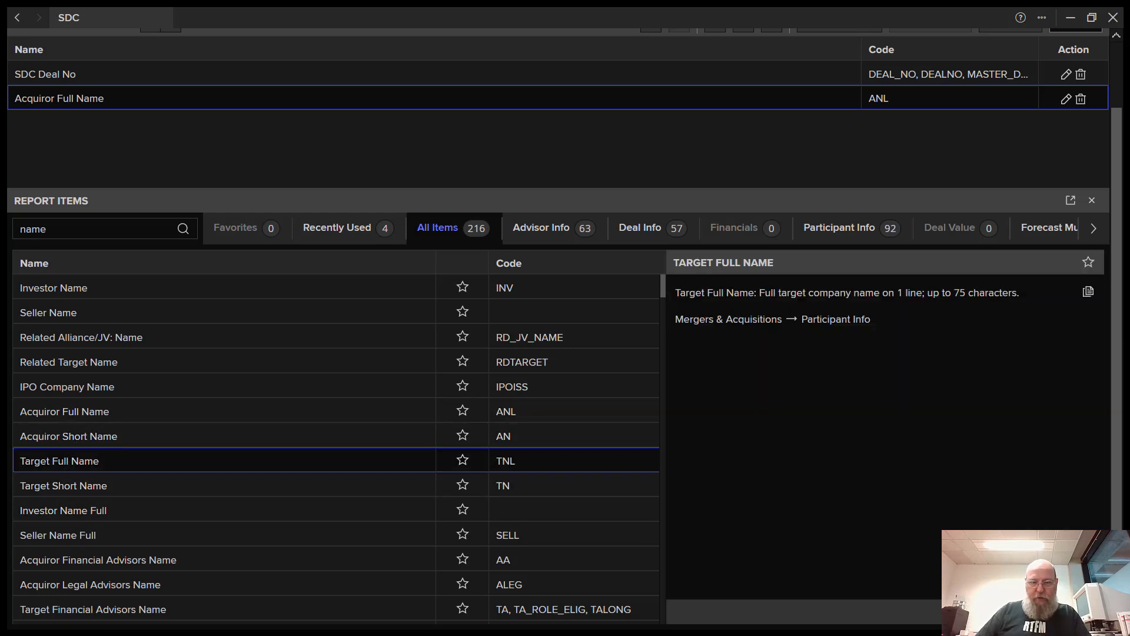
pyautogui.click(971, 611)
# - Add Date Announced and Date Effective from a 'date' search
pyautogui.moveTo(132, 231); pyautogui.dragTo(5, 235)
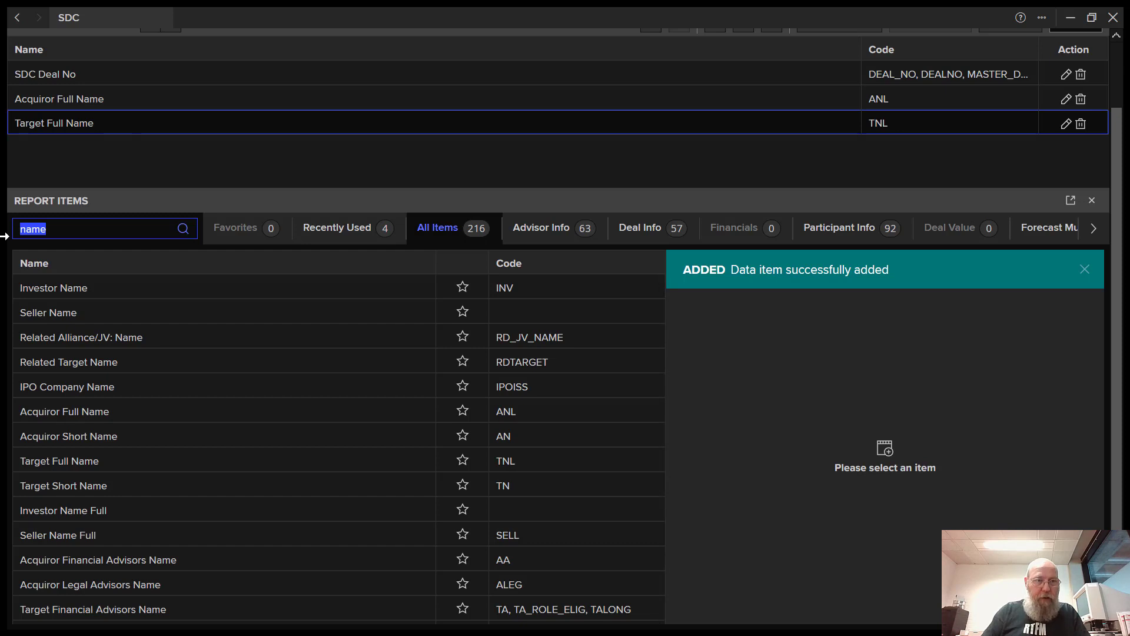
pyautogui.write('date')
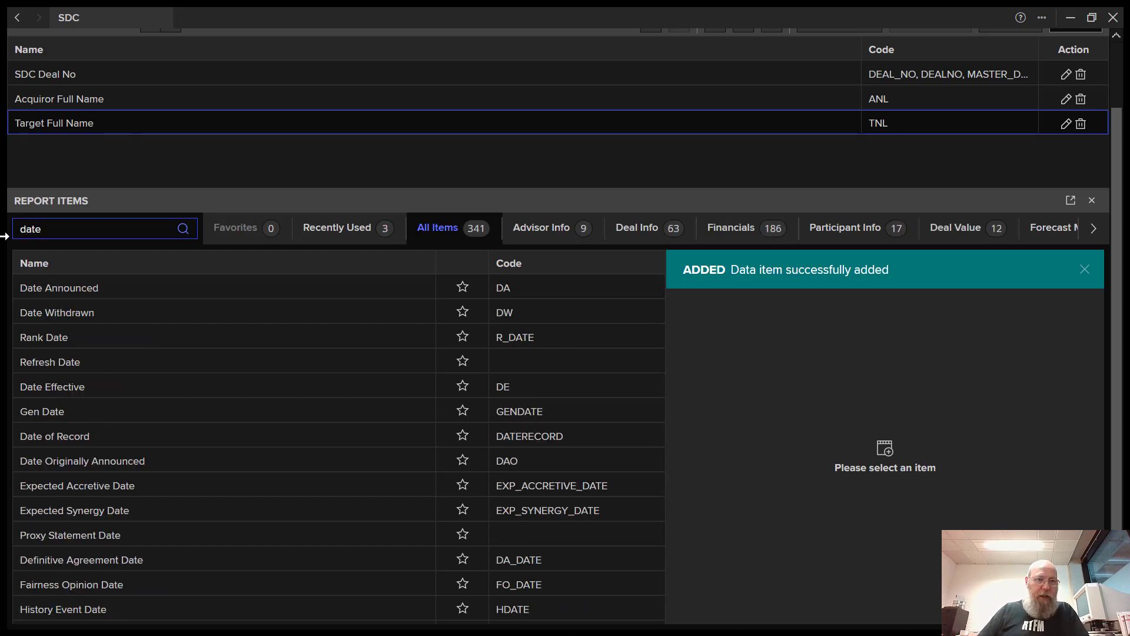
pyautogui.click(135, 302)
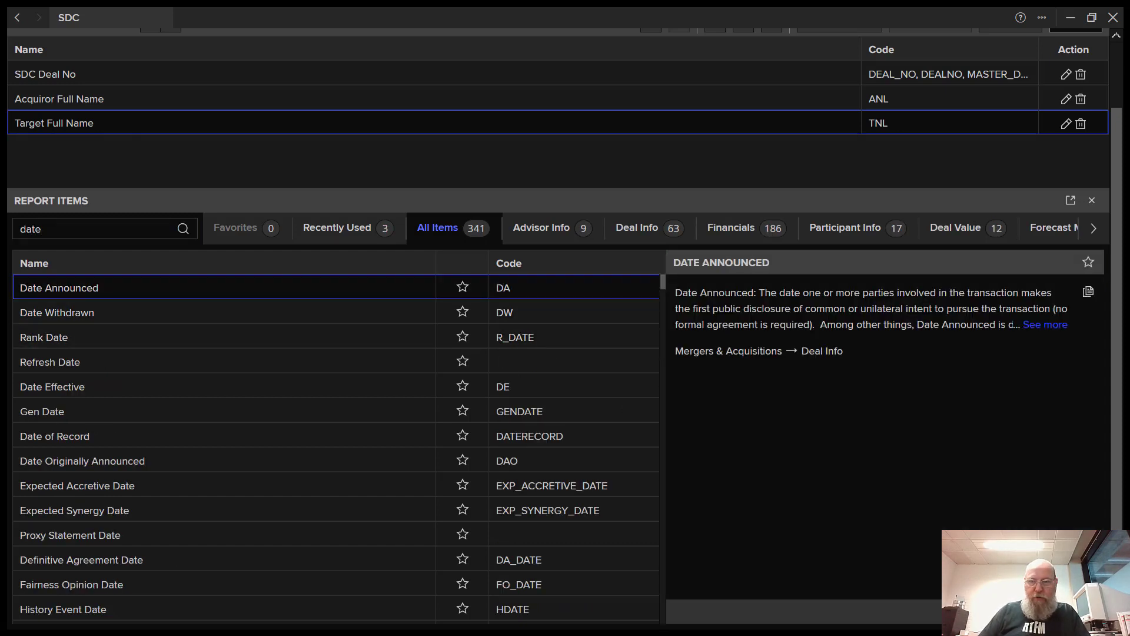
pyautogui.click(971, 611)
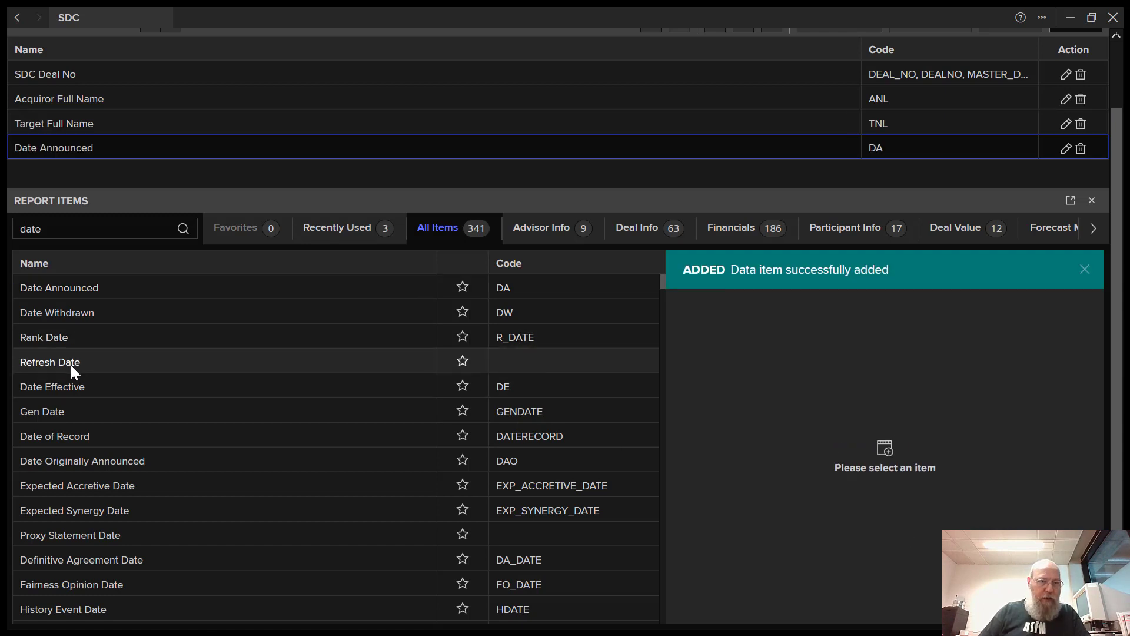
pyautogui.click(69, 387)
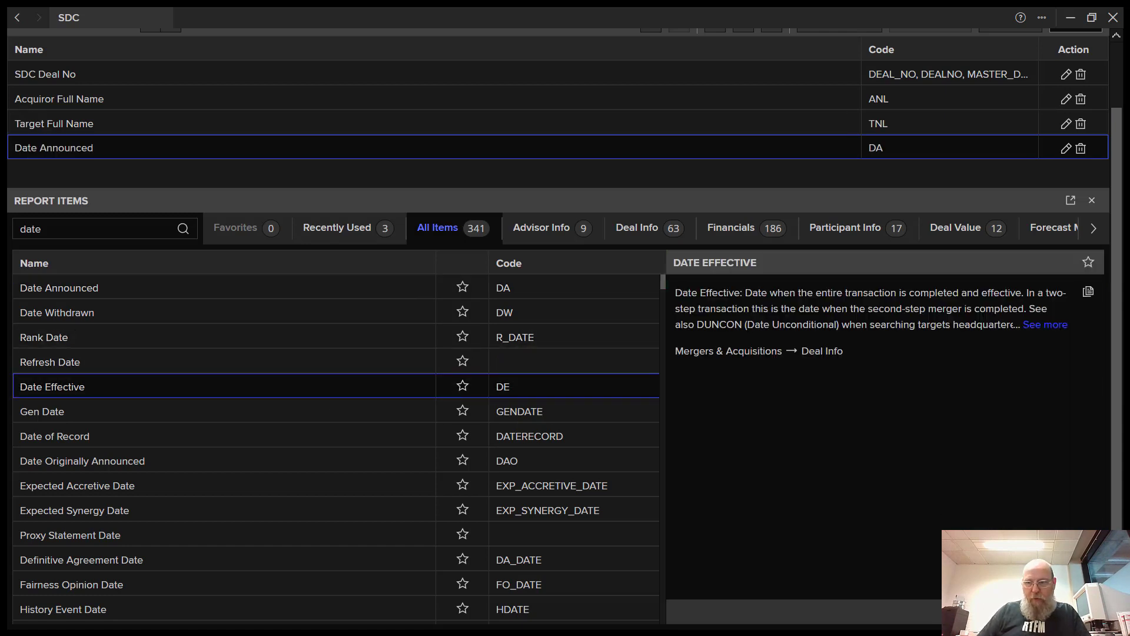
pyautogui.click(972, 611)
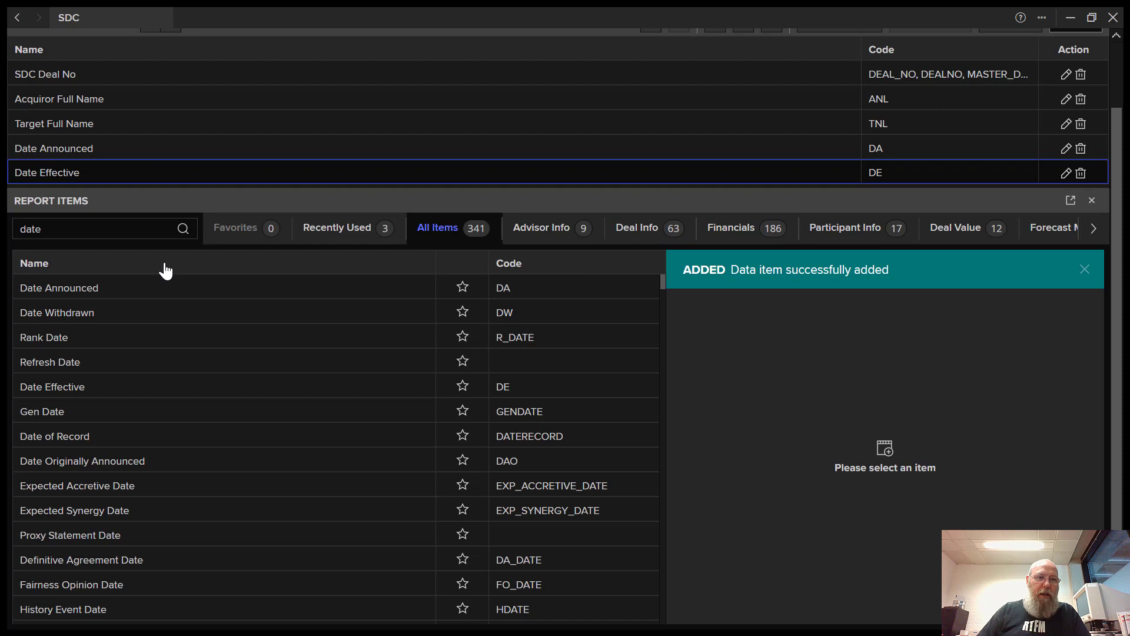
# - Add Deal Value in USD millions from a 'deal value' search
pyautogui.moveTo(48, 229); pyautogui.dragTo(5, 230)
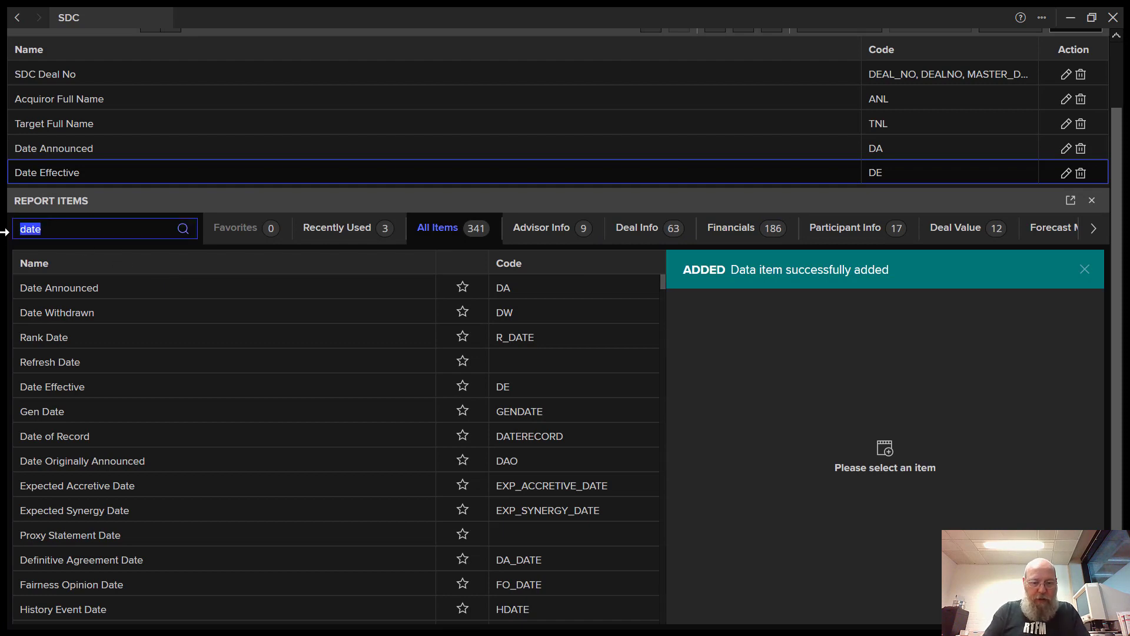
pyautogui.write('deal value')
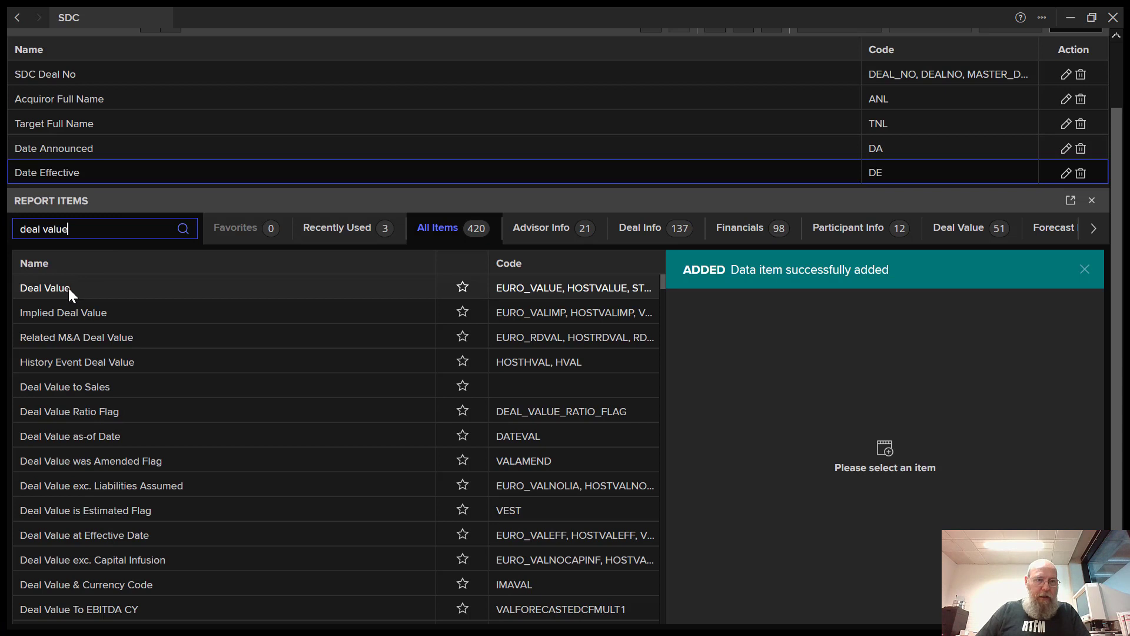
pyautogui.click(69, 288)
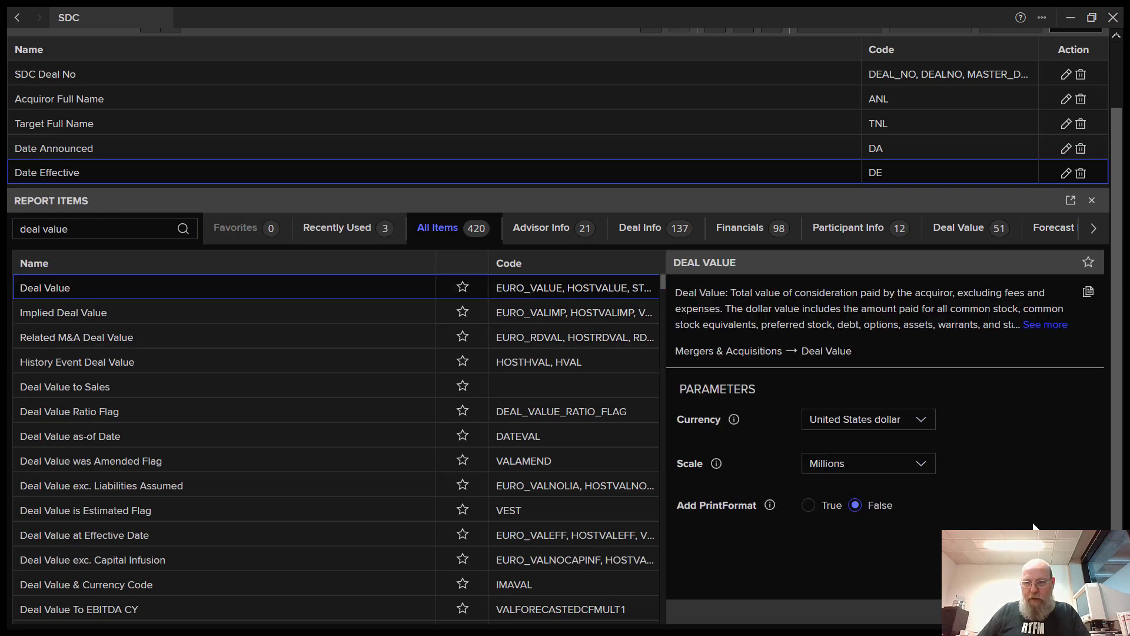
pyautogui.press('Return')
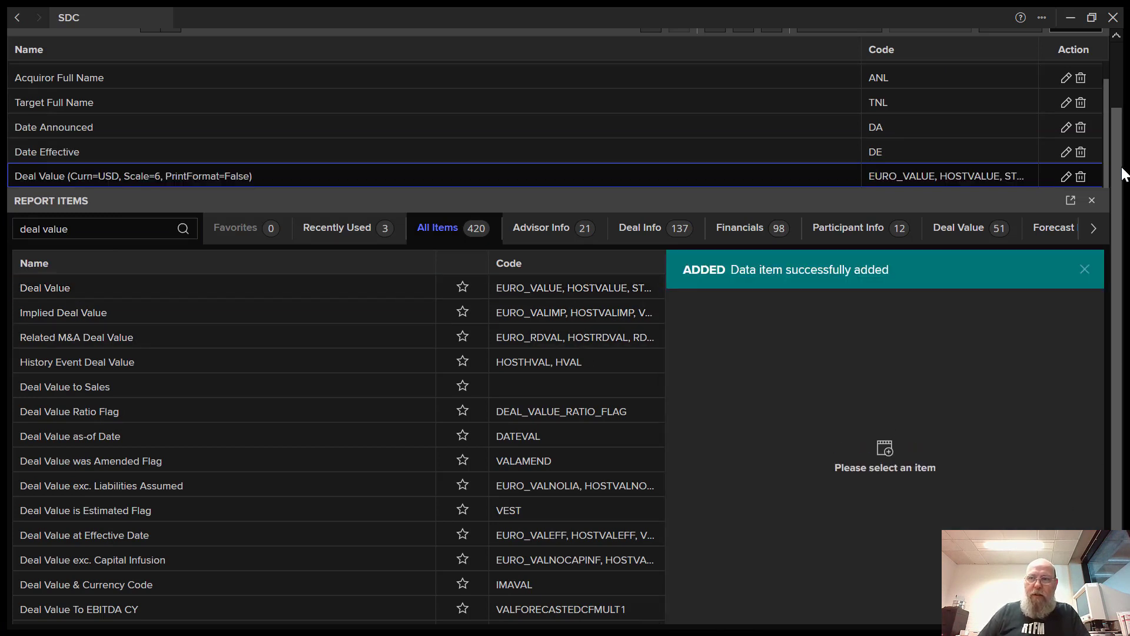
pyautogui.moveTo(69, 229); pyautogui.dragTo(3, 224)
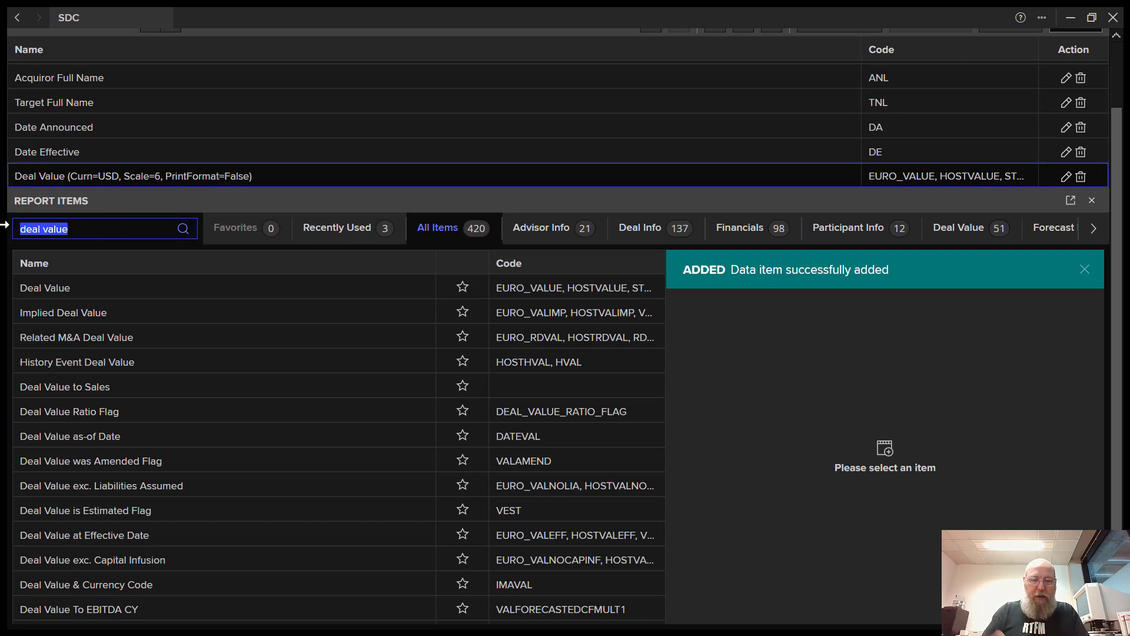
# - Search 'sedol' and add Acquiror's SEDOL to the report
pyautogui.write('isin')
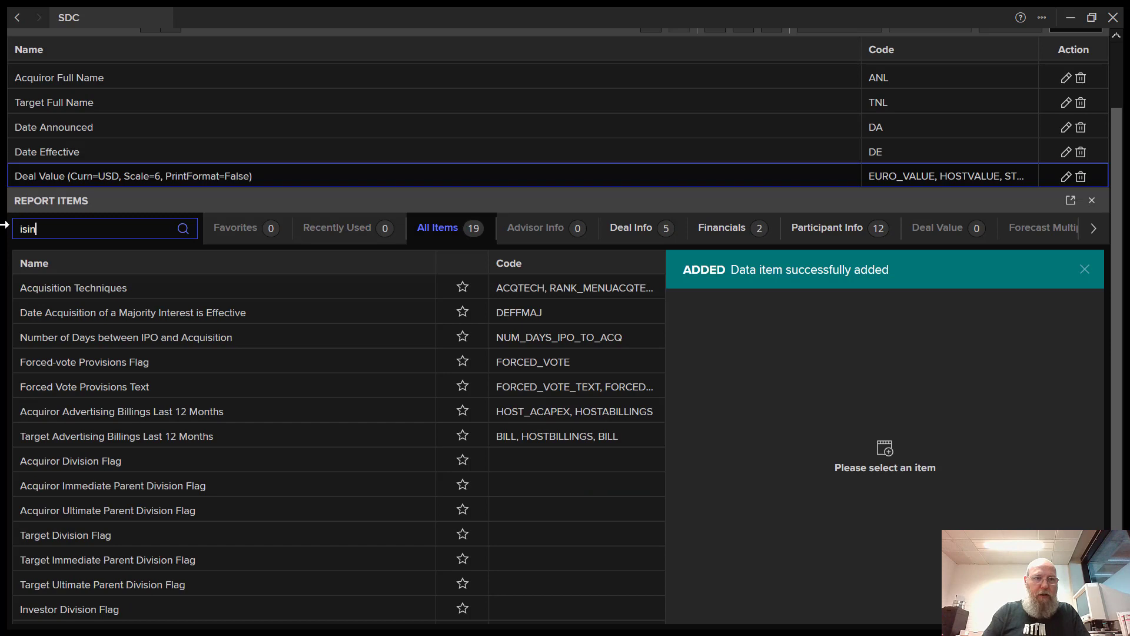
pyautogui.press('BackSpace')
pyautogui.press('BackSpace')
pyautogui.press('BackSpace')
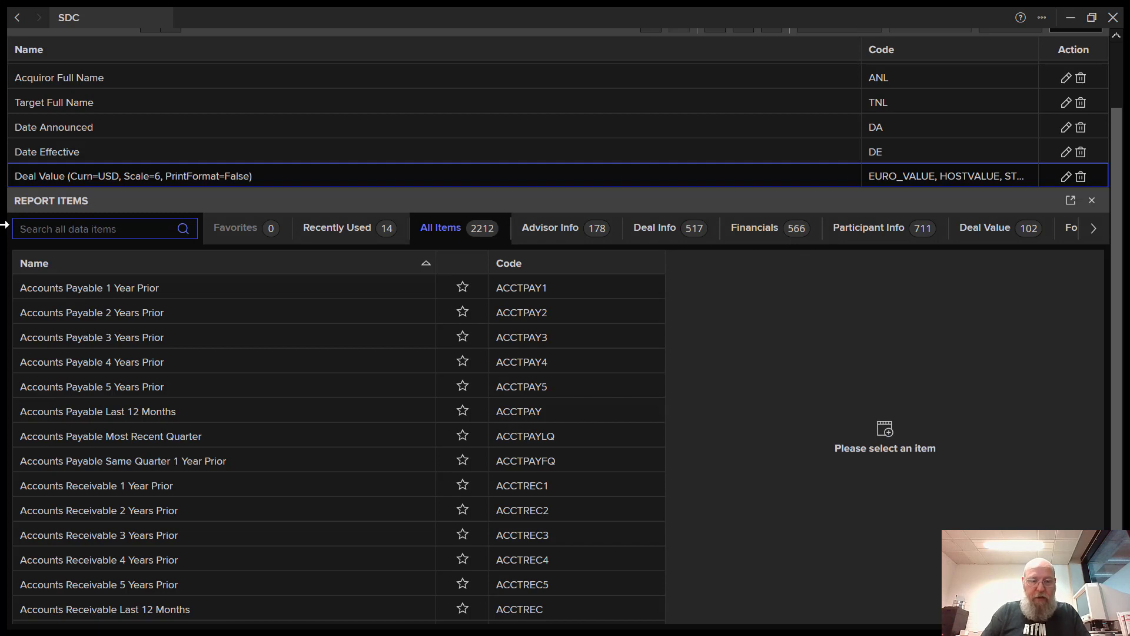
pyautogui.write('sedol')
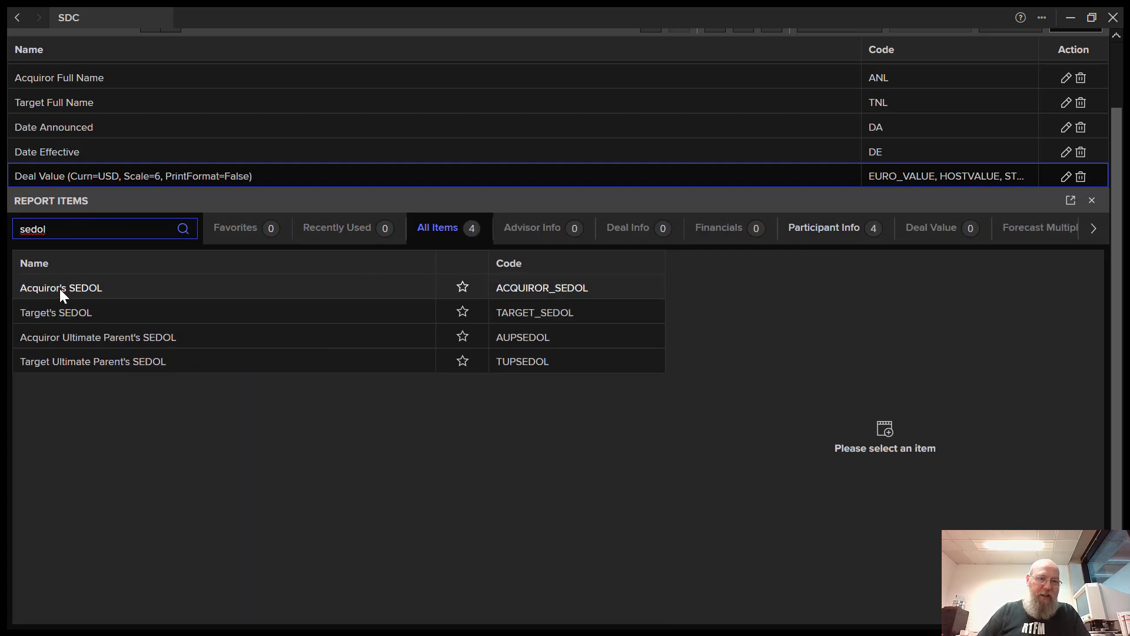
pyautogui.click(62, 288)
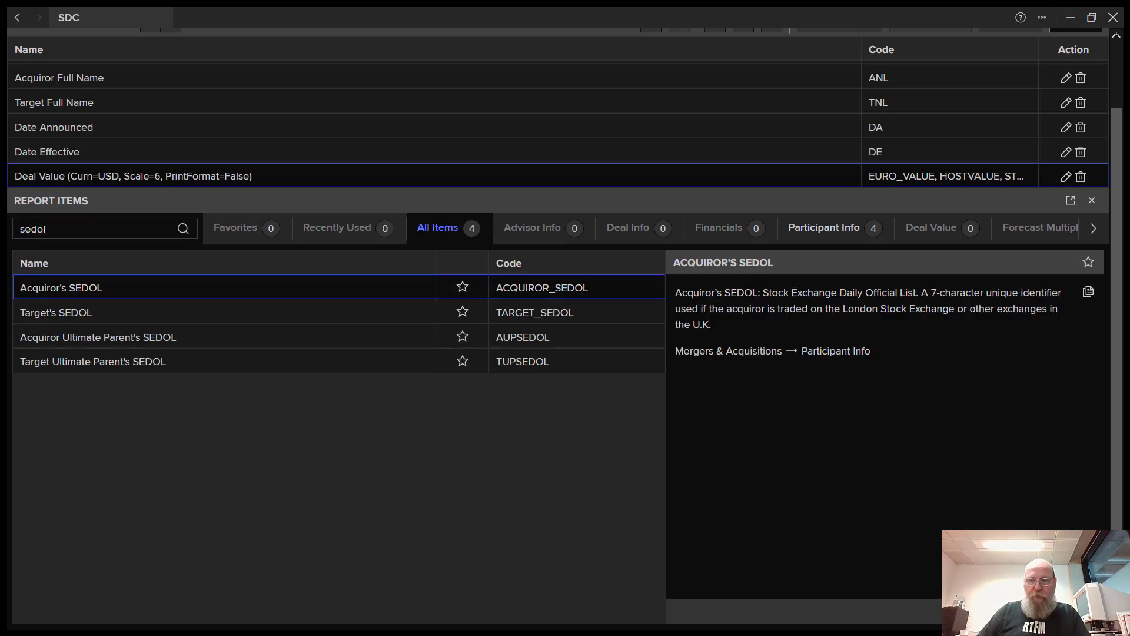
pyautogui.press('Return')
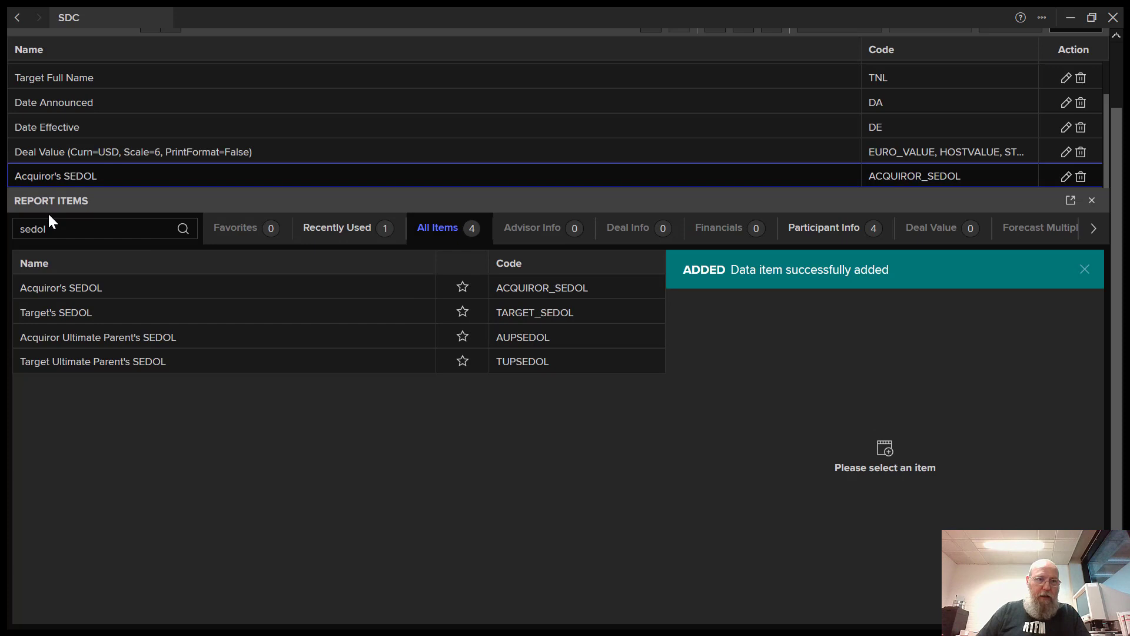
pyautogui.moveTo(51, 229); pyautogui.dragTo(7, 228)
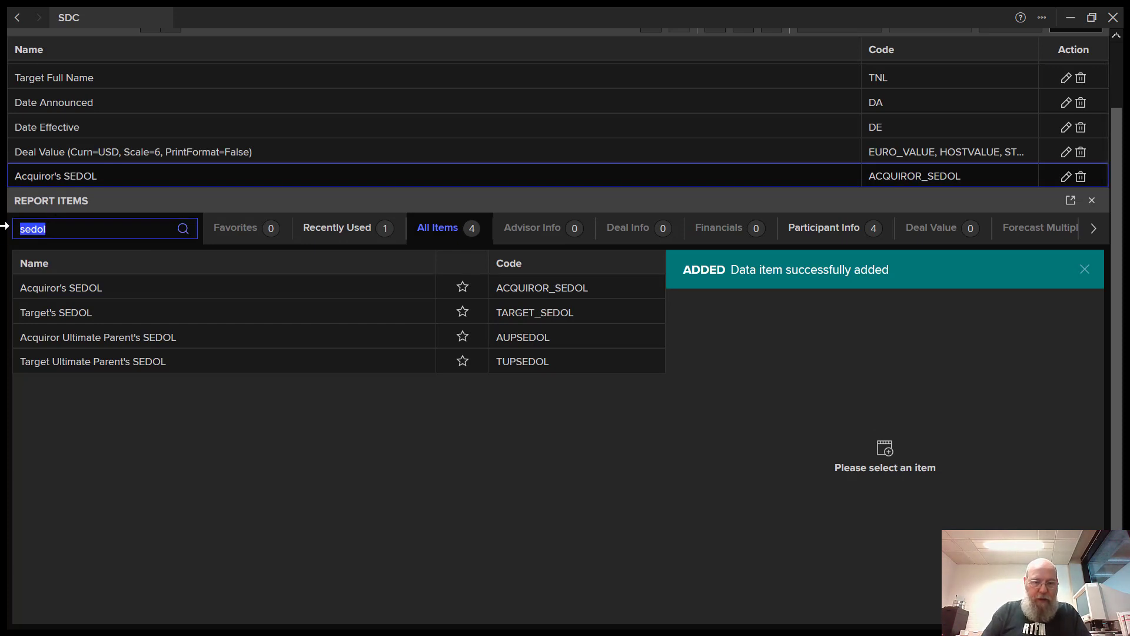
# - Add the DataStream item for Target and Acquiror roles, semicolon-separated, to the report
pyautogui.write('datast')
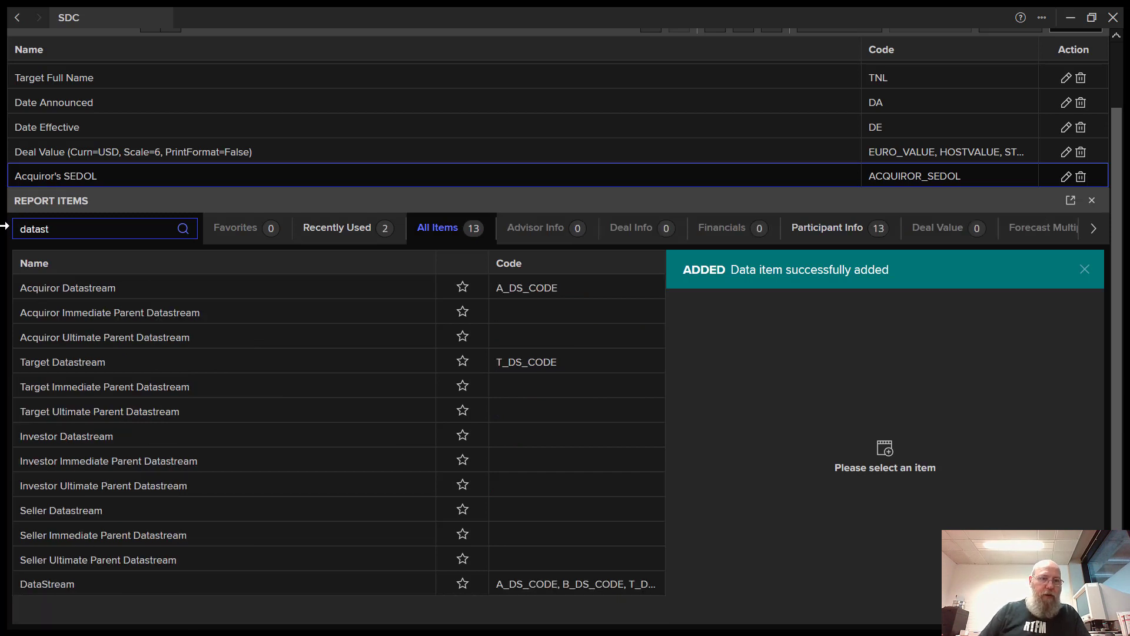
pyautogui.click(106, 289)
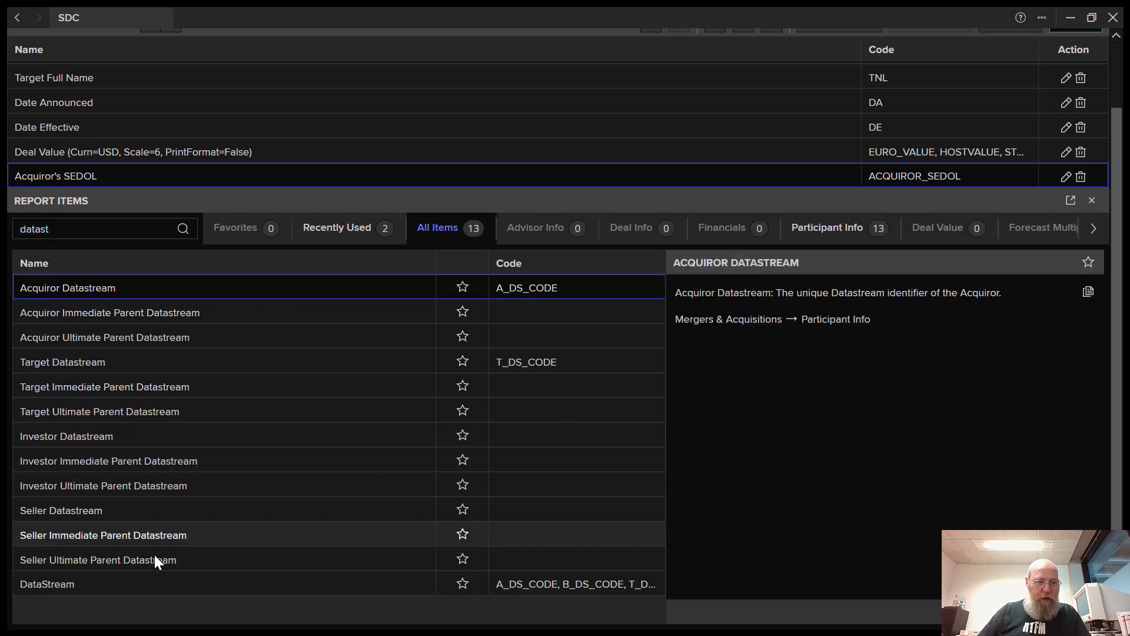
pyautogui.click(101, 583)
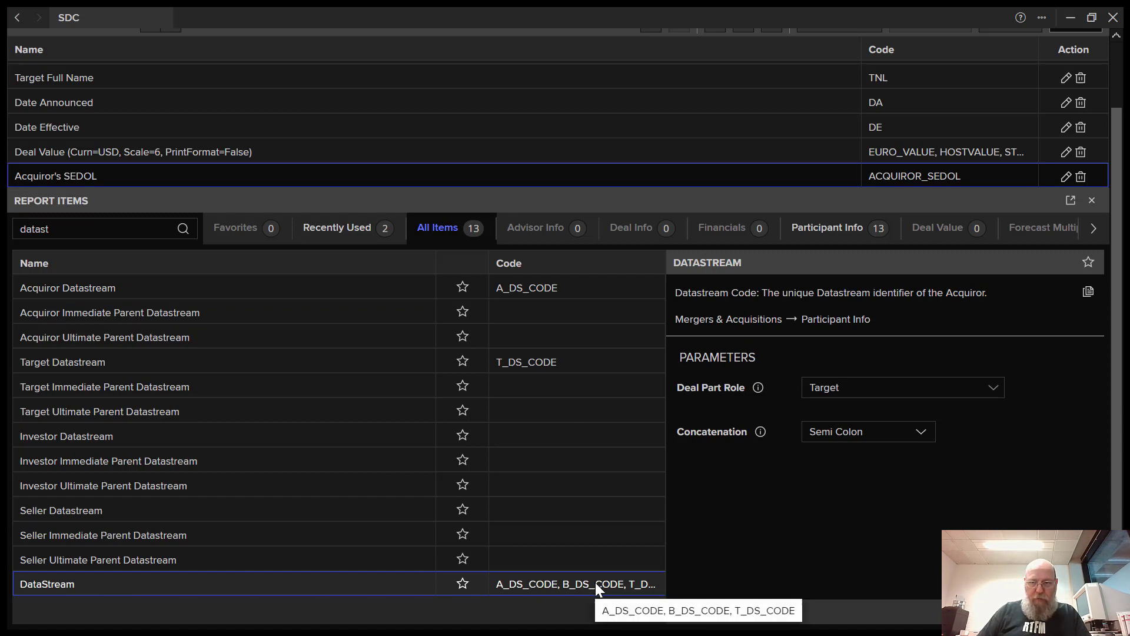
pyautogui.click(992, 394)
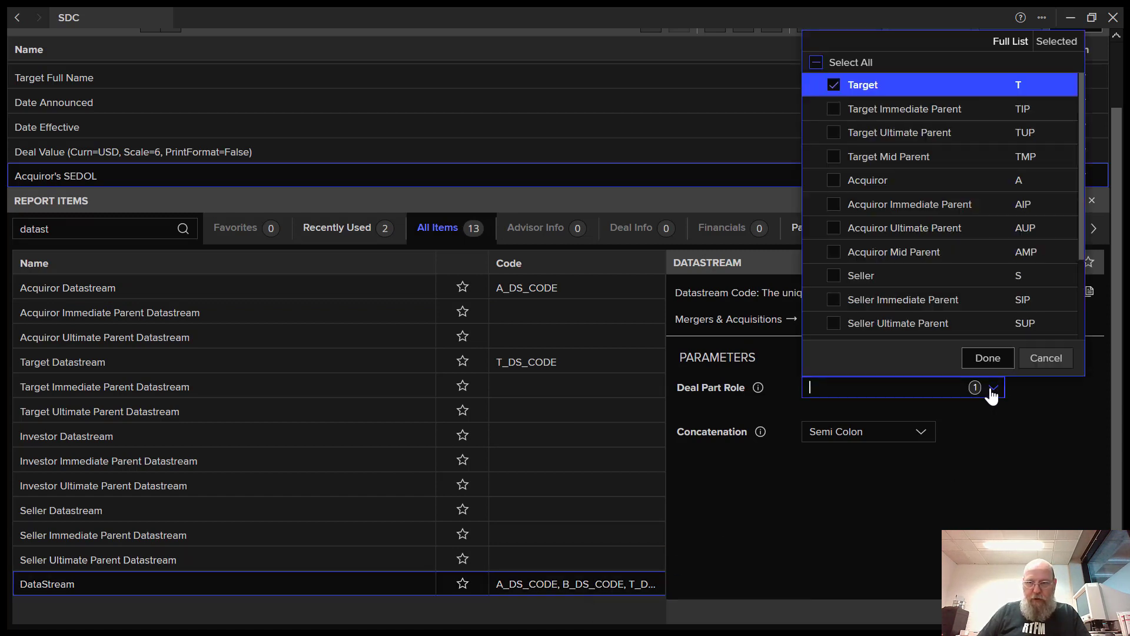
pyautogui.click(835, 182)
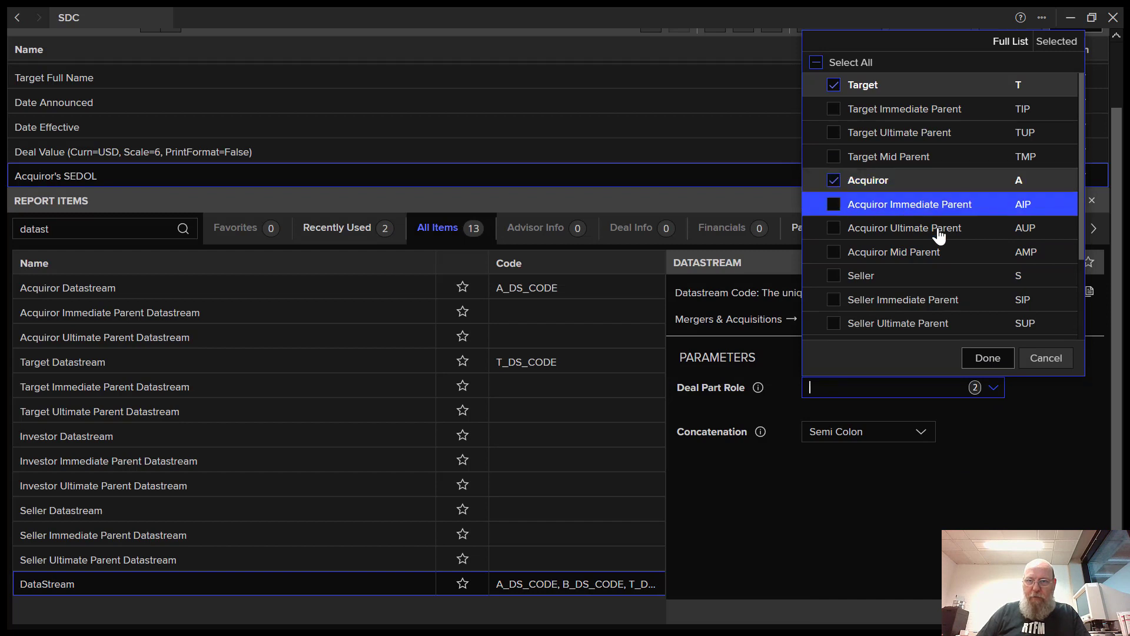
pyautogui.click(994, 359)
pyautogui.click(1072, 612)
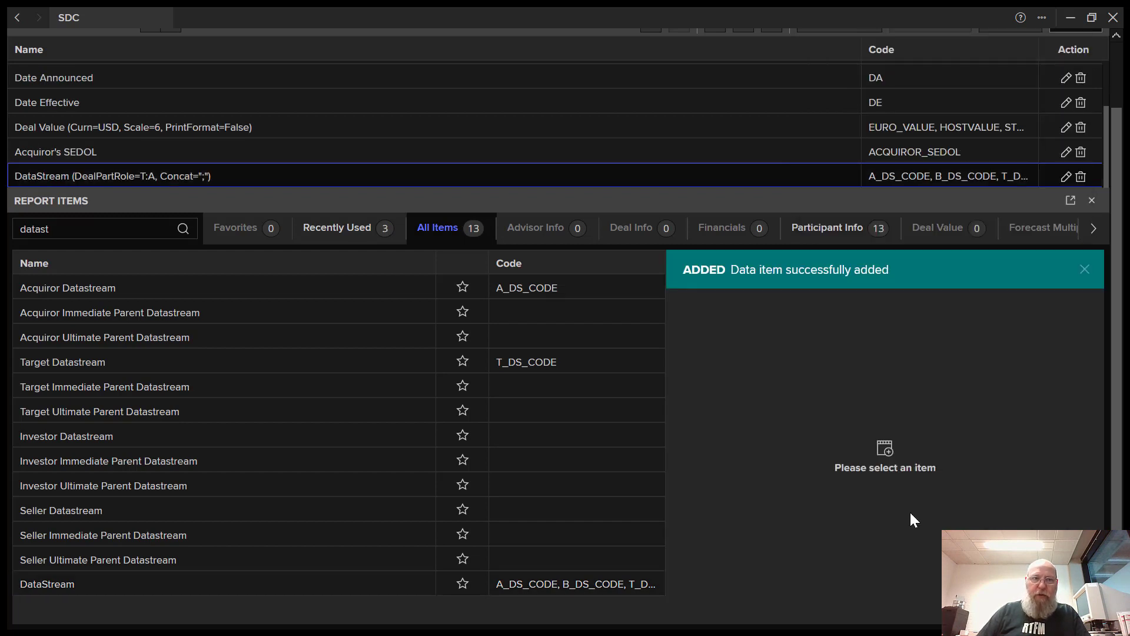
pyautogui.moveTo(104, 229); pyautogui.dragTo(3, 226)
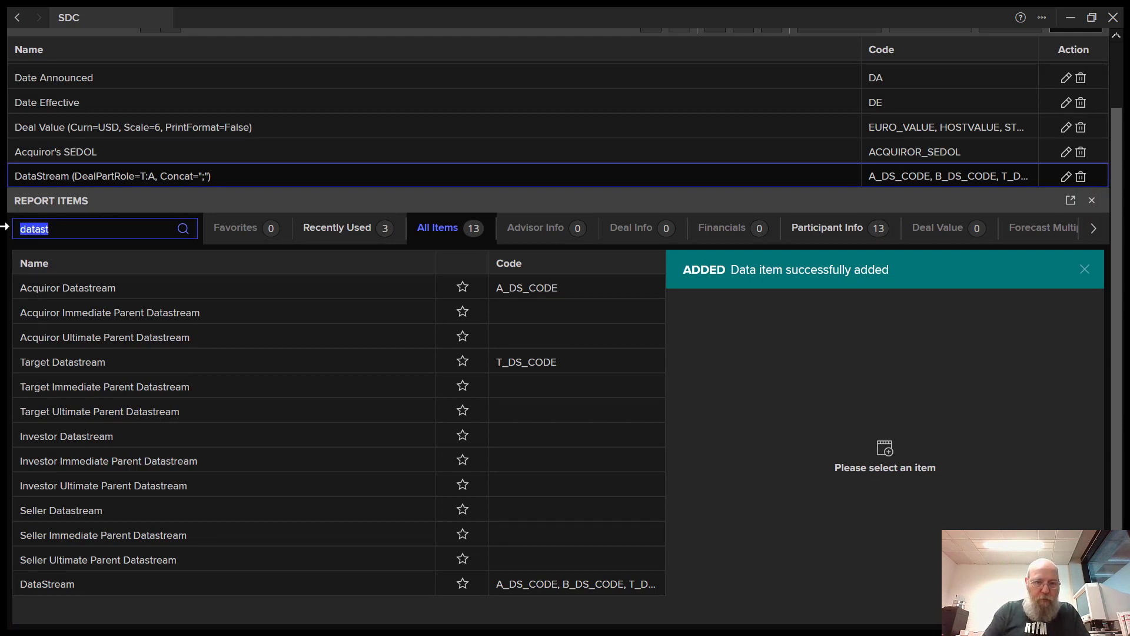
# - Add the Acquiror Primary Ticker Symbol (ATIC) and Acquiror 6-digit CUSIP (ACU) data items via search
pyautogui.write('tick')
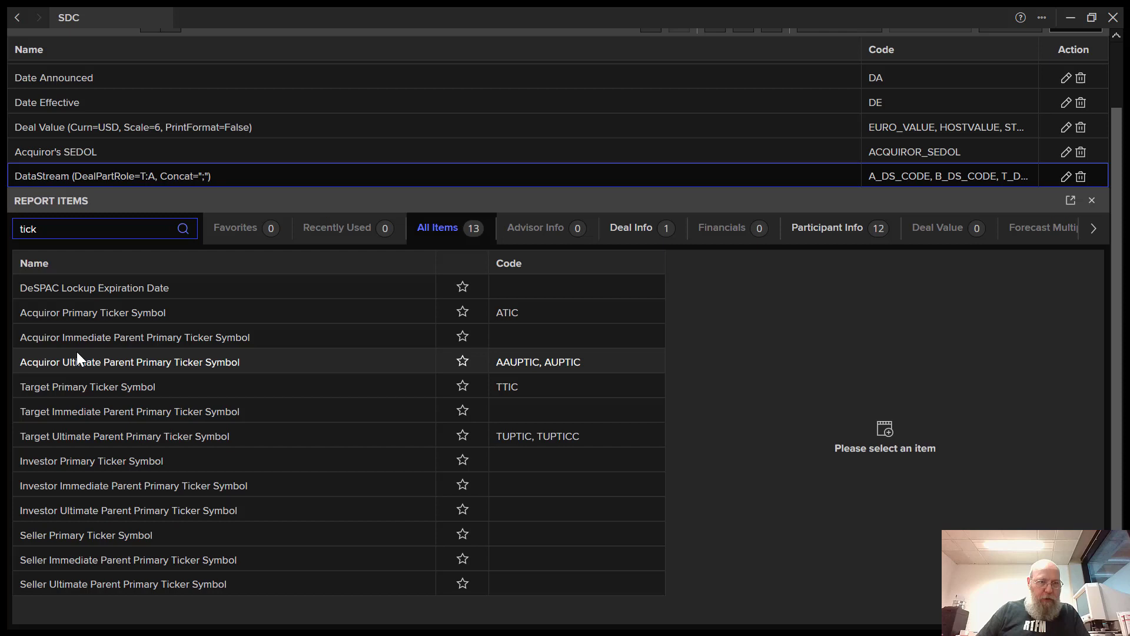
pyautogui.click(96, 316)
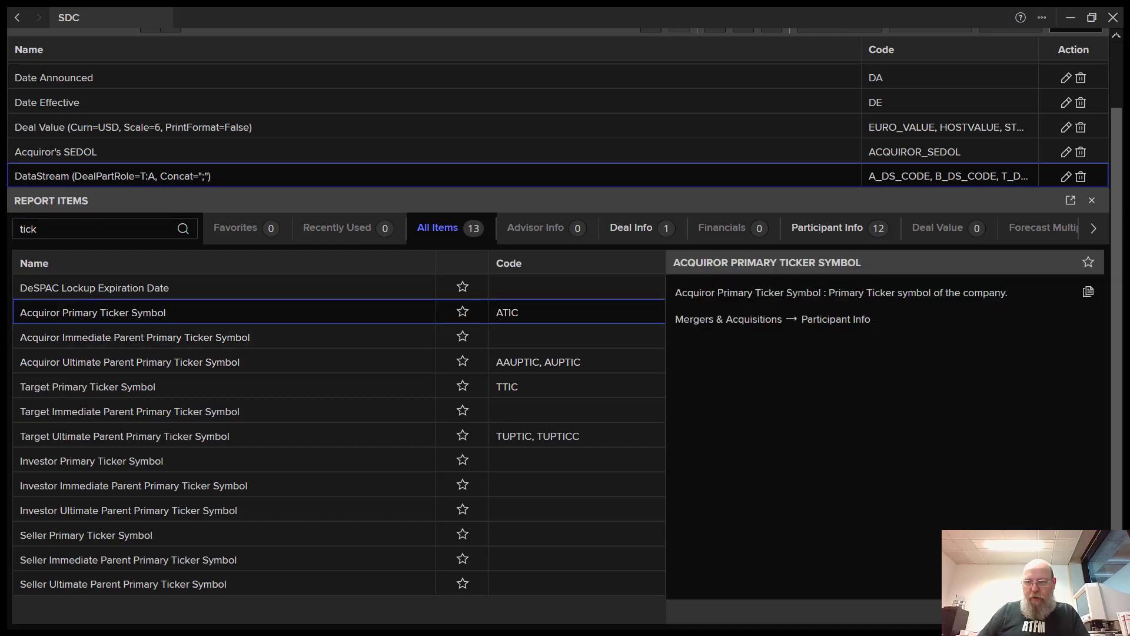
pyautogui.doubleClick(510, 311)
pyautogui.click(59, 228)
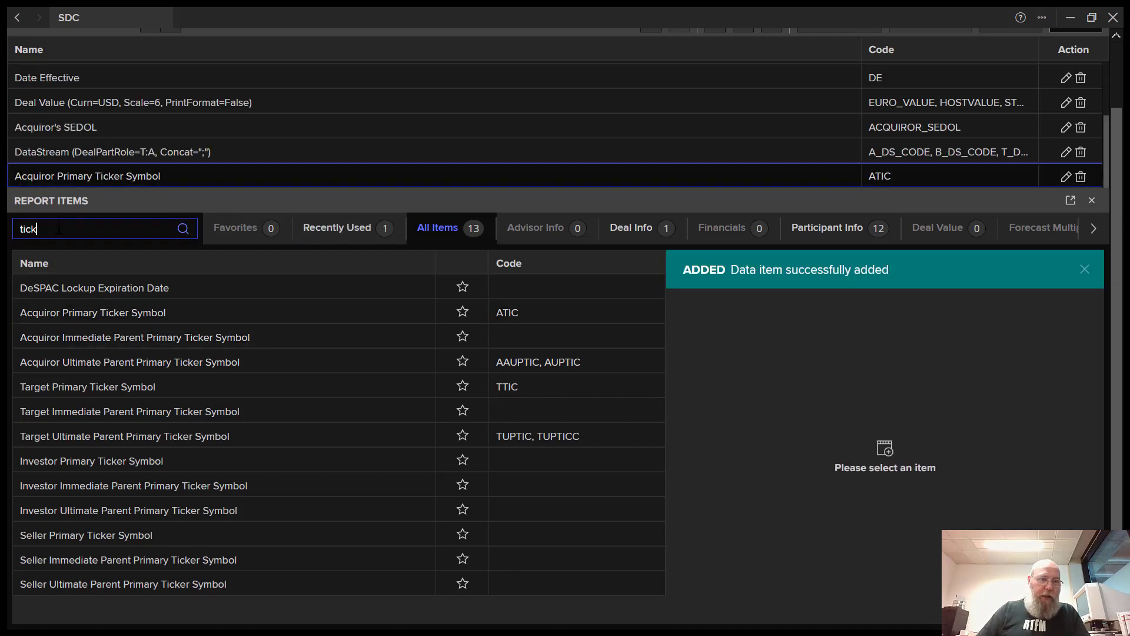
pyautogui.press('BackSpace')
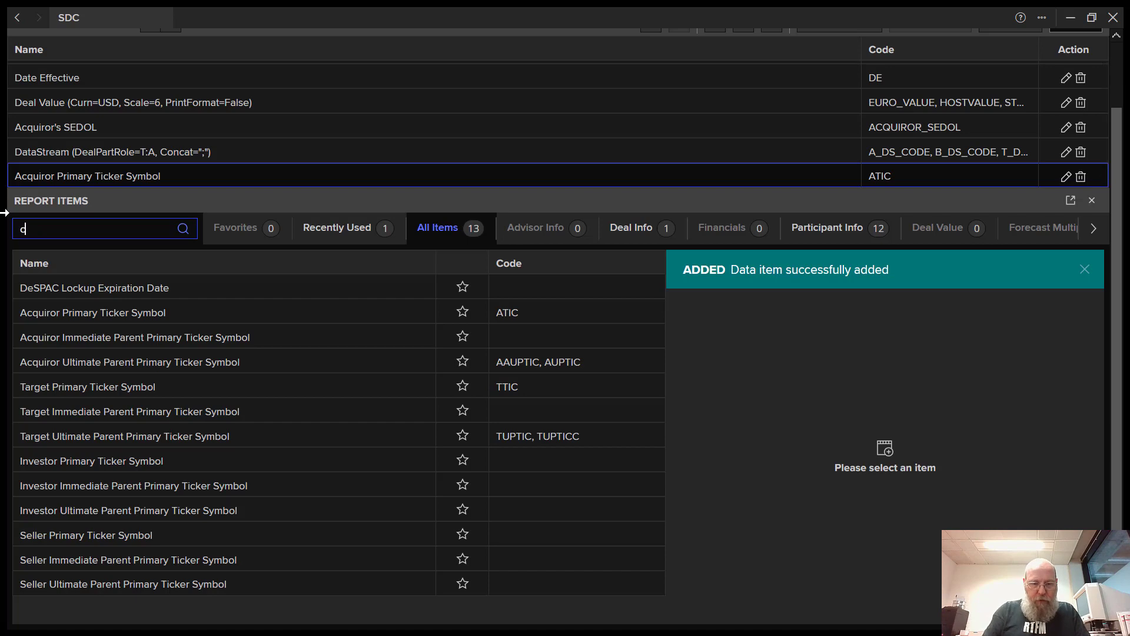
pyautogui.write('cusip')
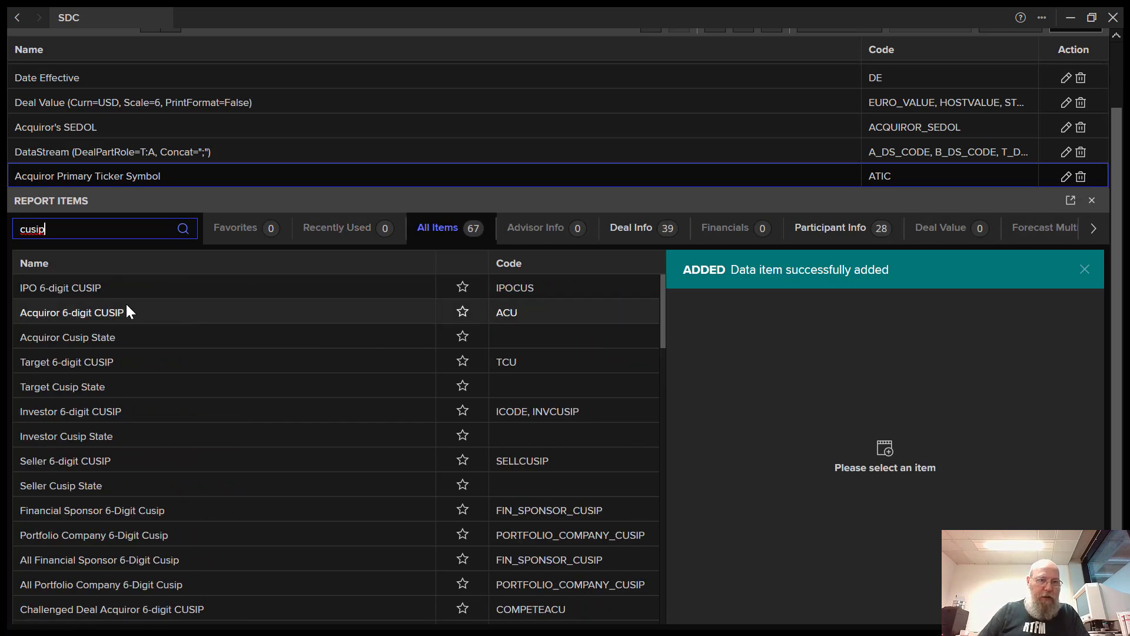
pyautogui.click(88, 313)
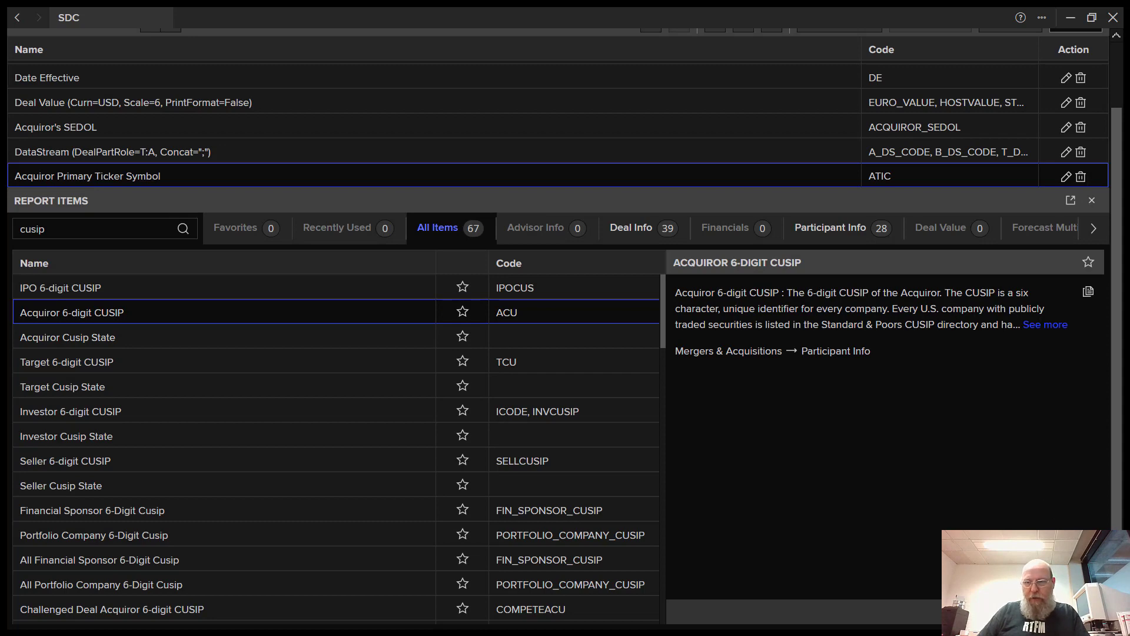
pyautogui.press('Return')
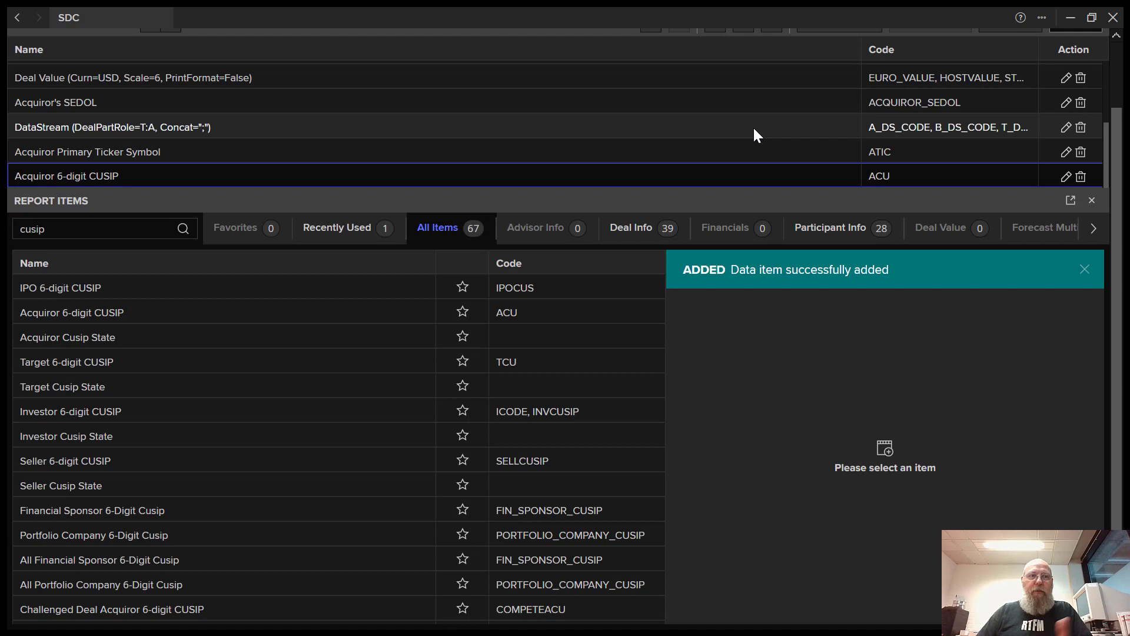
pyautogui.scroll(2, 1116, 63)
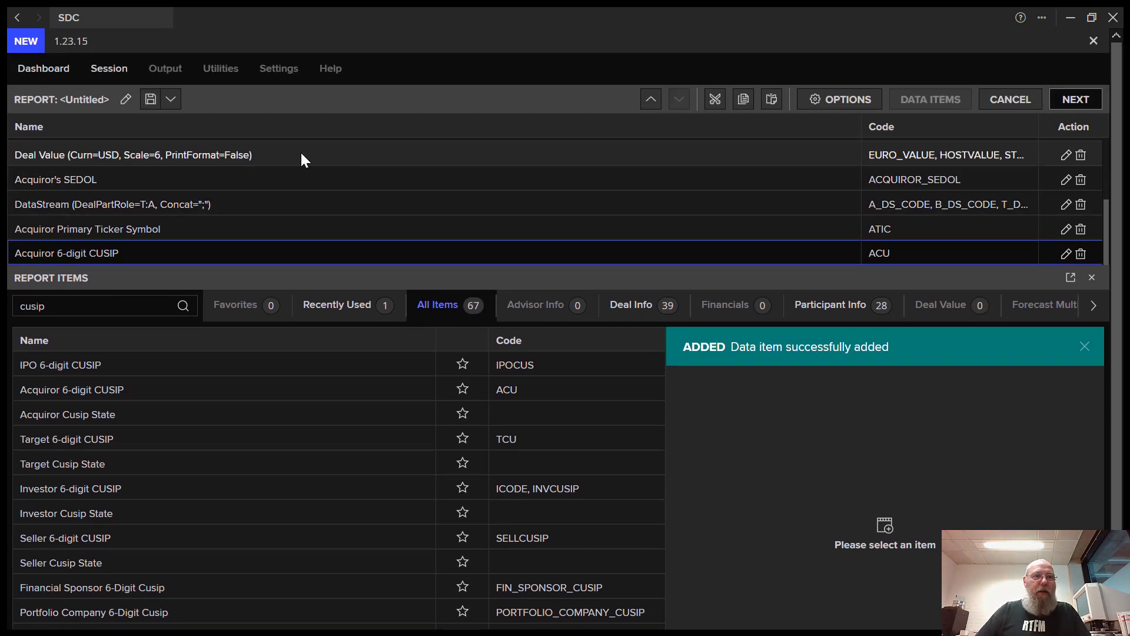
# - Complete the report so the session lists the untitled Columnar Grid output as request 5
pyautogui.click(97, 70)
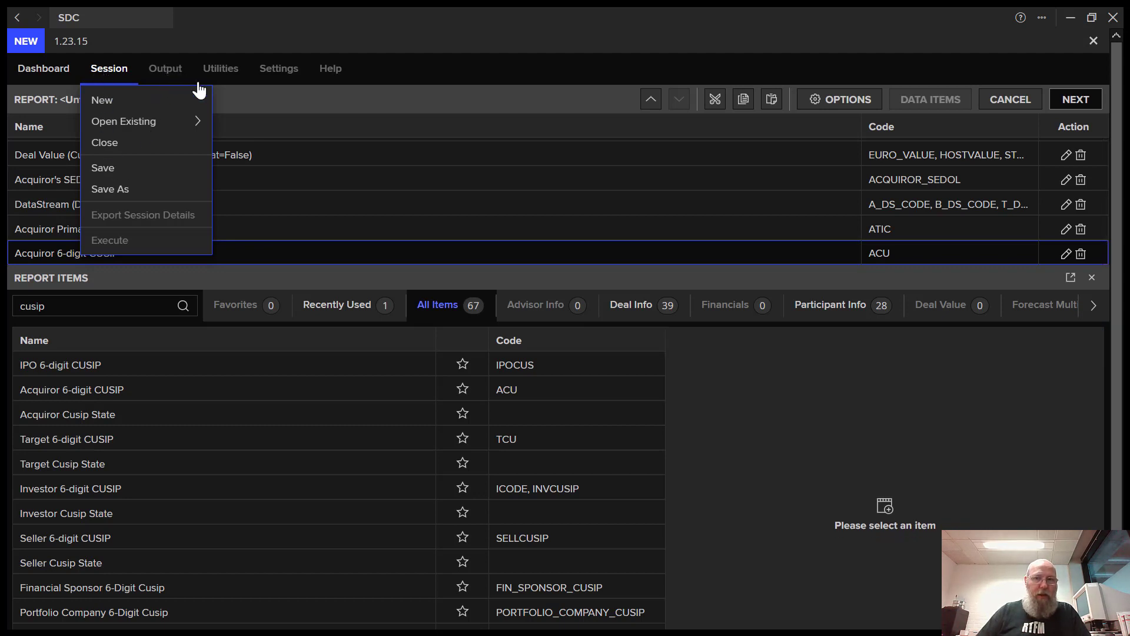
pyautogui.click(578, 175)
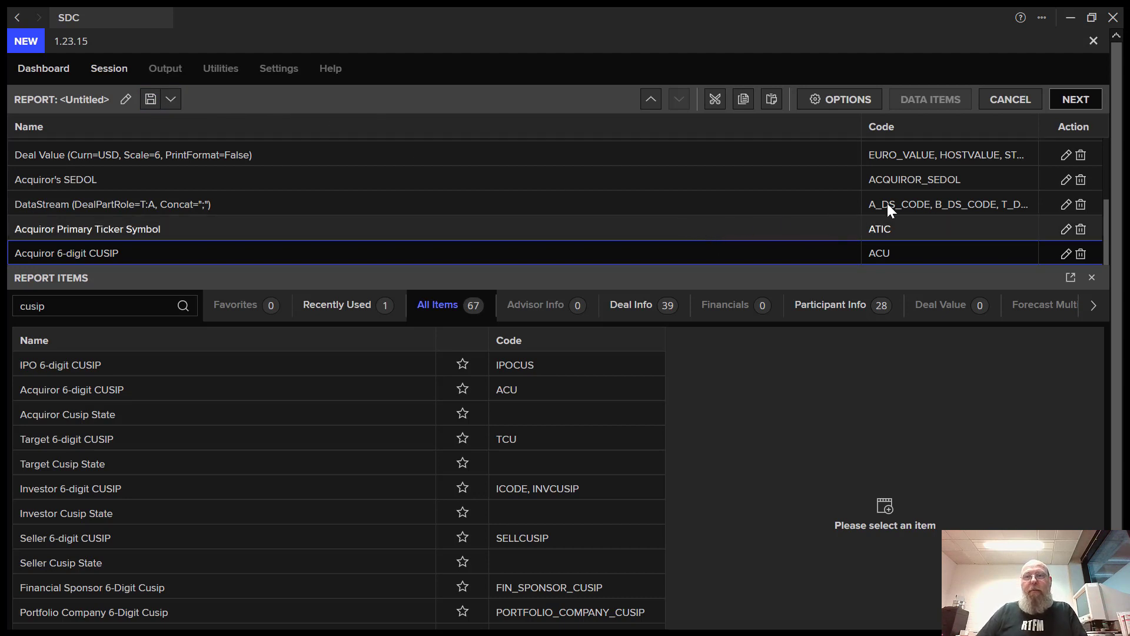
pyautogui.click(1076, 100)
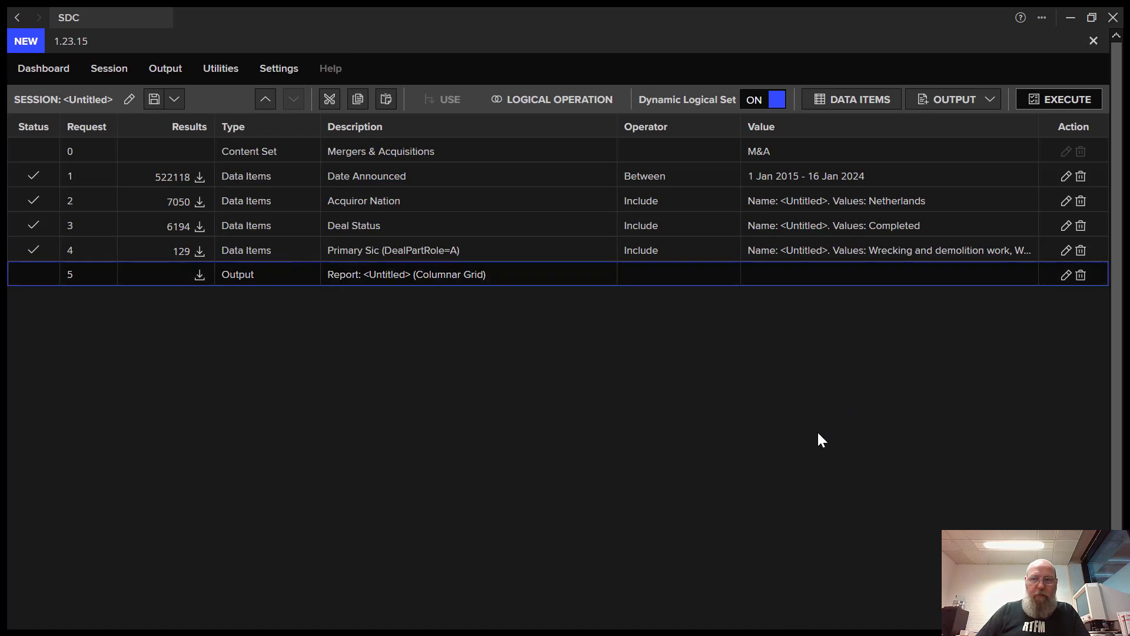
# - Execute the session to generate the Columnar Grid output of 129 deals
pyautogui.click(1029, 104)
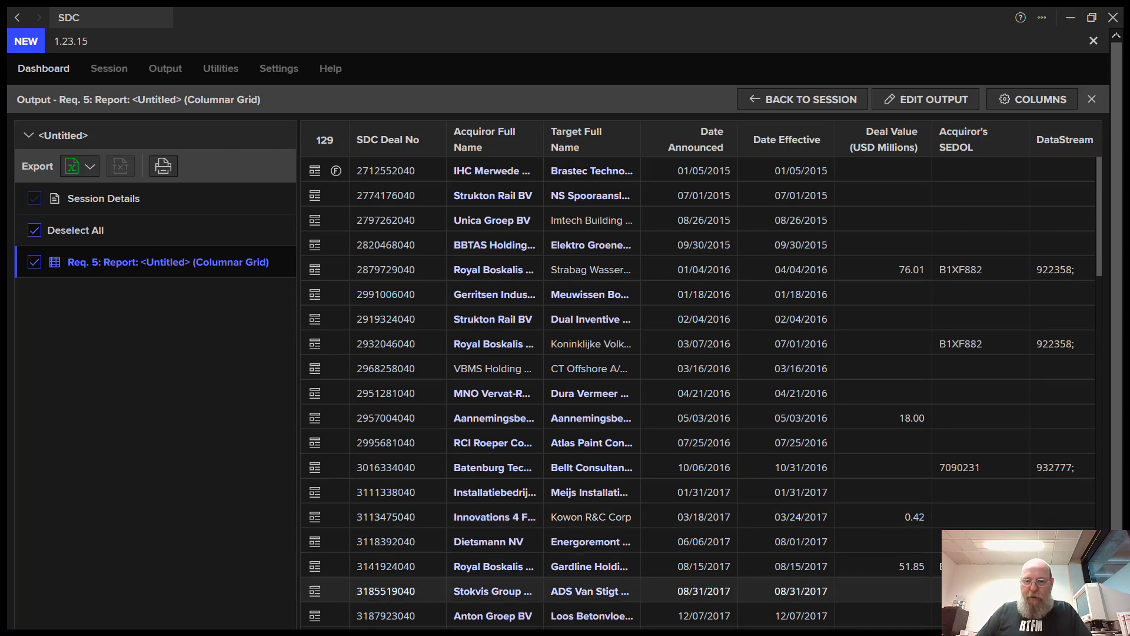
# - Zoom out and scroll the 129-deal grid to the ticker columns, then show the Excel export options
pyautogui.hotkey('ctrl', '-')
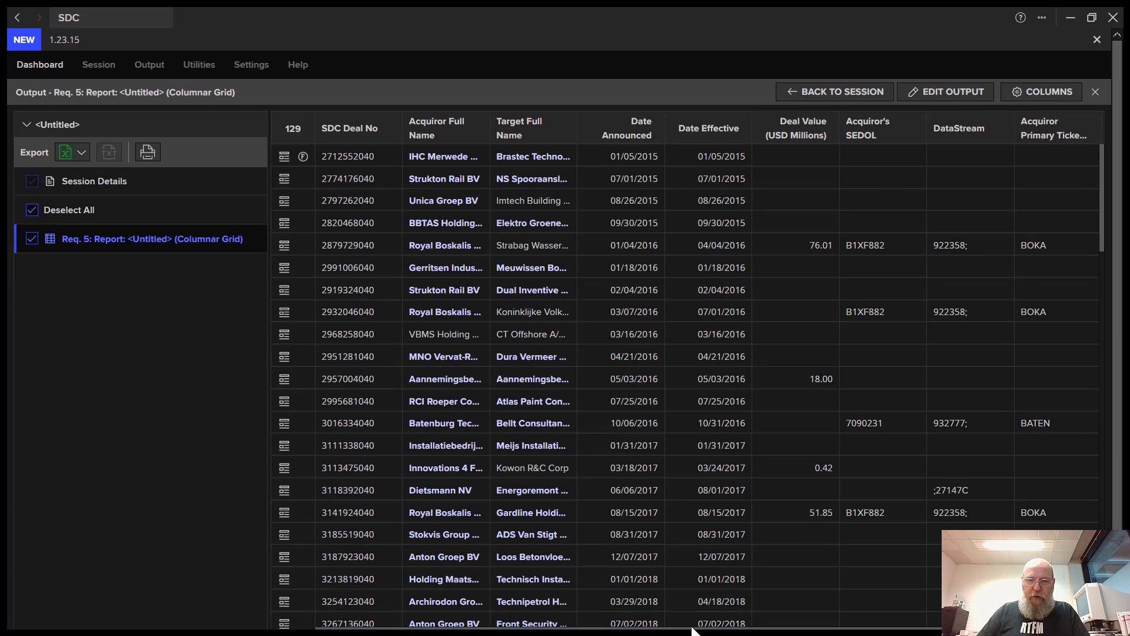
pyautogui.moveTo(693, 629); pyautogui.dragTo(836, 629)
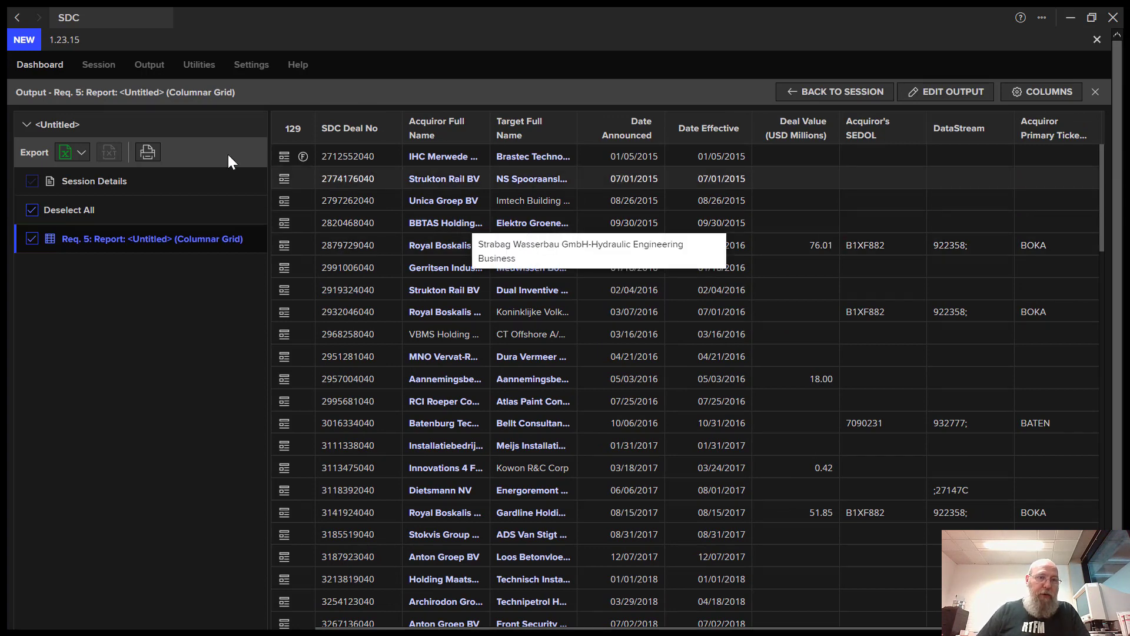
pyautogui.click(82, 155)
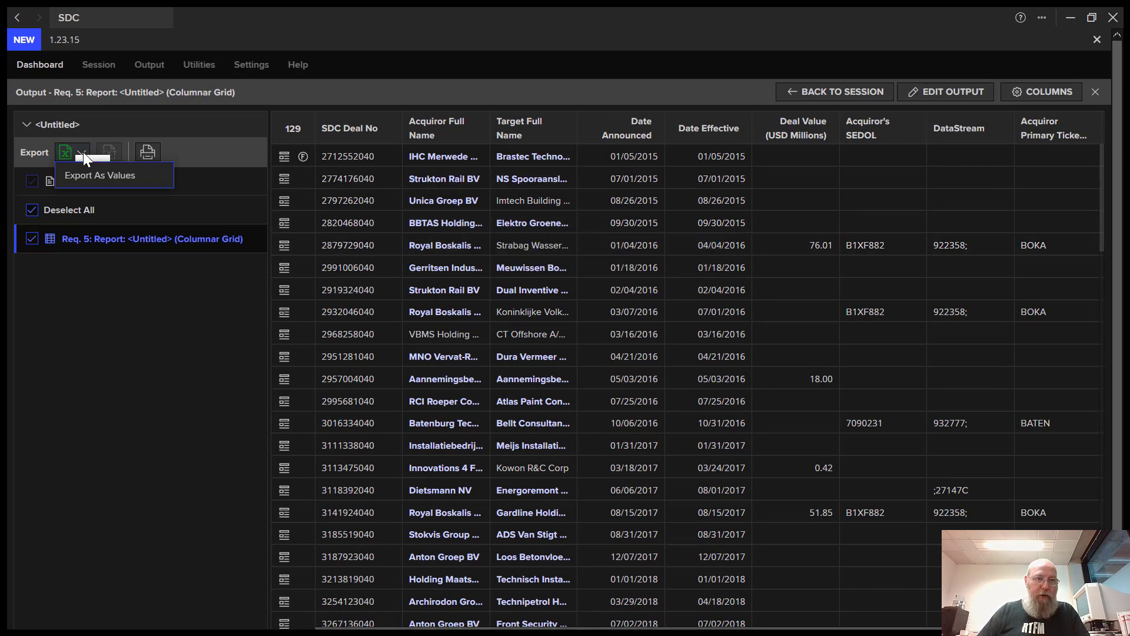